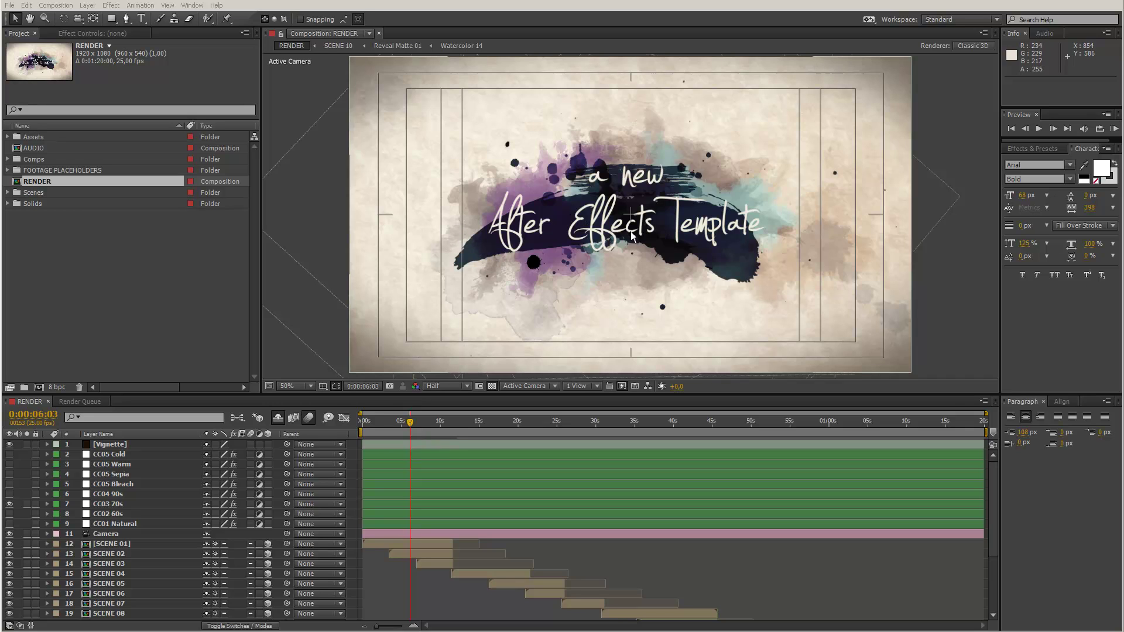
- Look through the Watercolor & Ink Slideshow project folder with its LONG and SHORT project files
drag(1123, 216, 507, 128)
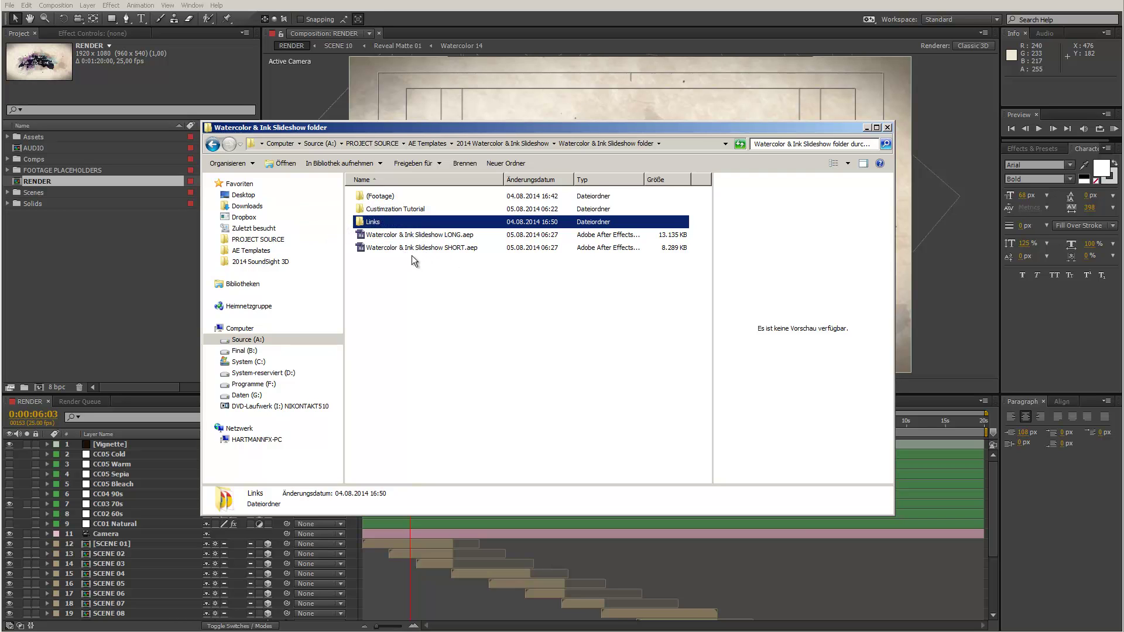
drag(492, 125, 1123, 232)
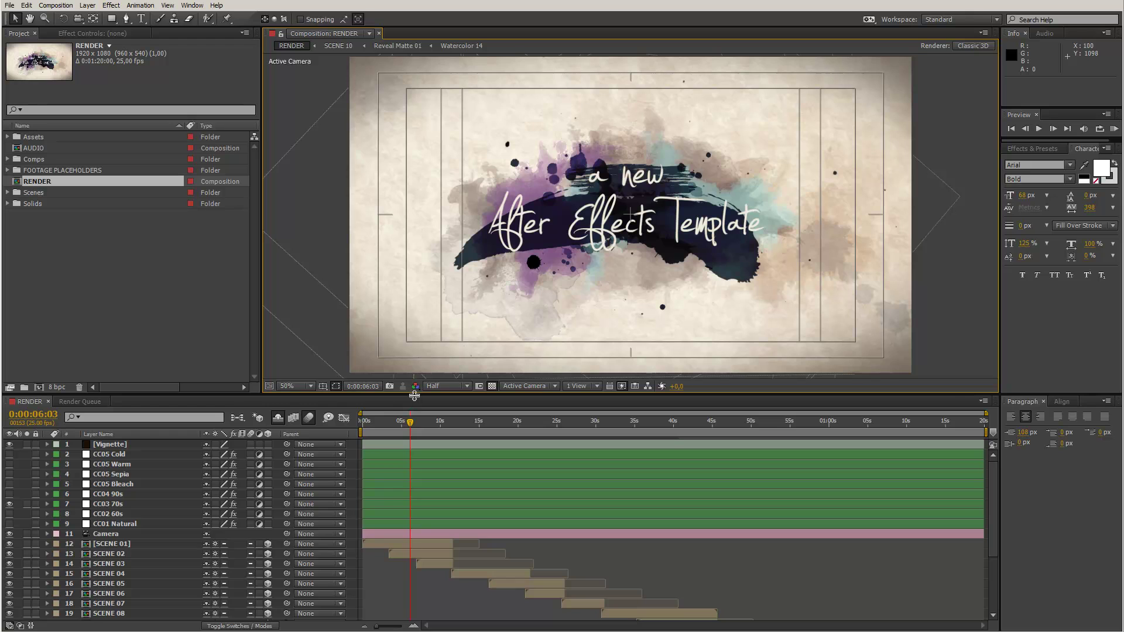
- Review the scene layers of the RENDER composition and preview it at 0:00:03:14, 0:00:06:16 and 0:00:15:24
drag(410, 395, 423, 244)
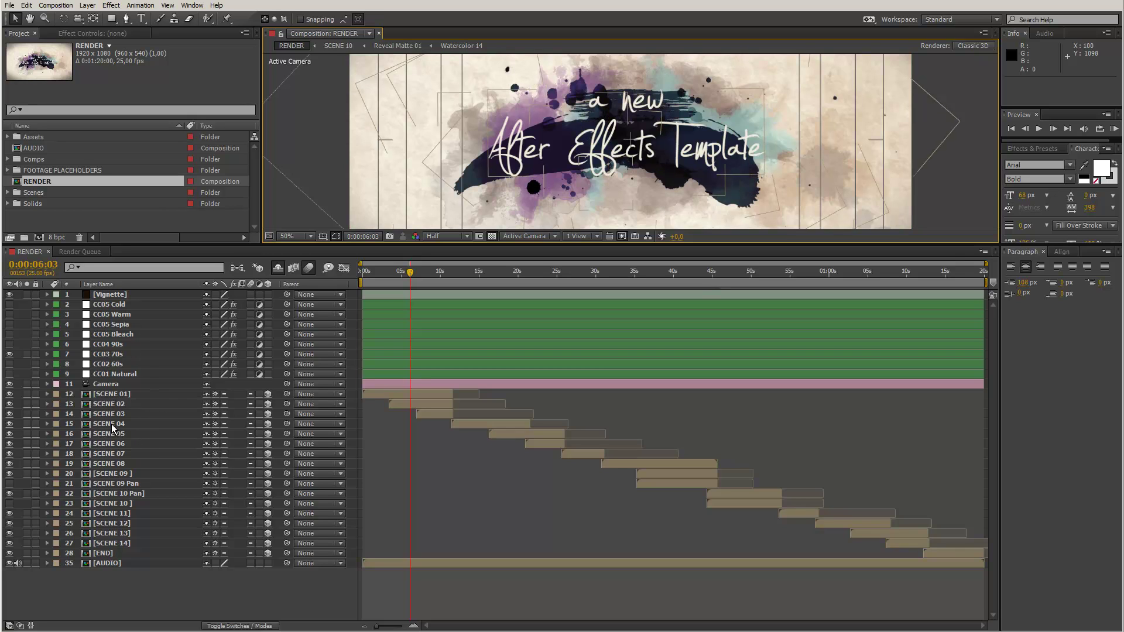
click(389, 278)
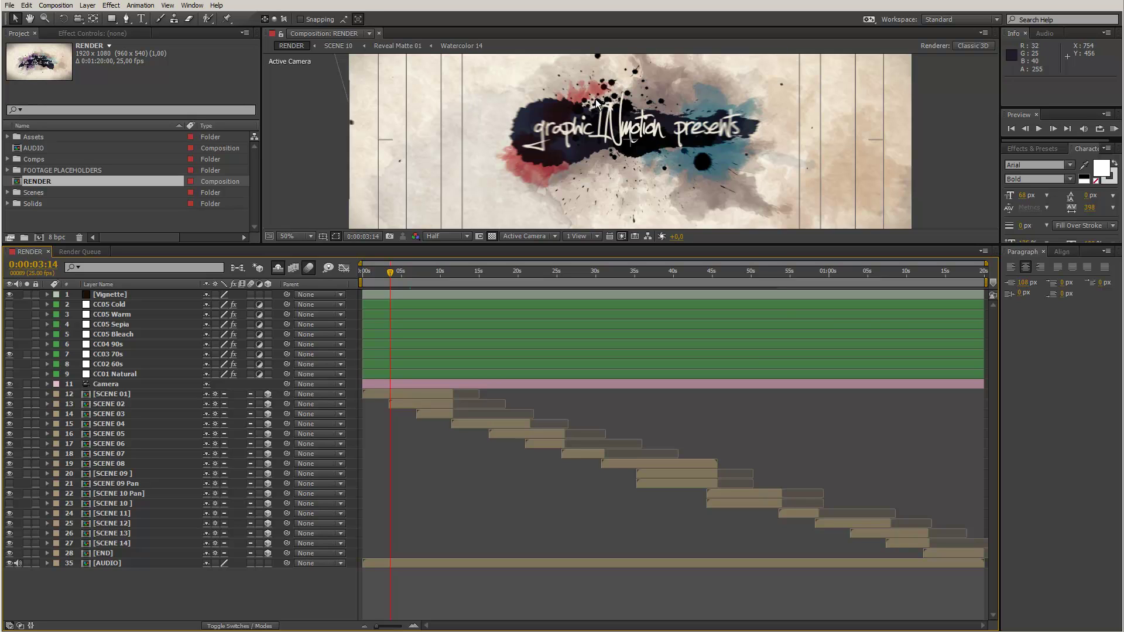
click(414, 270)
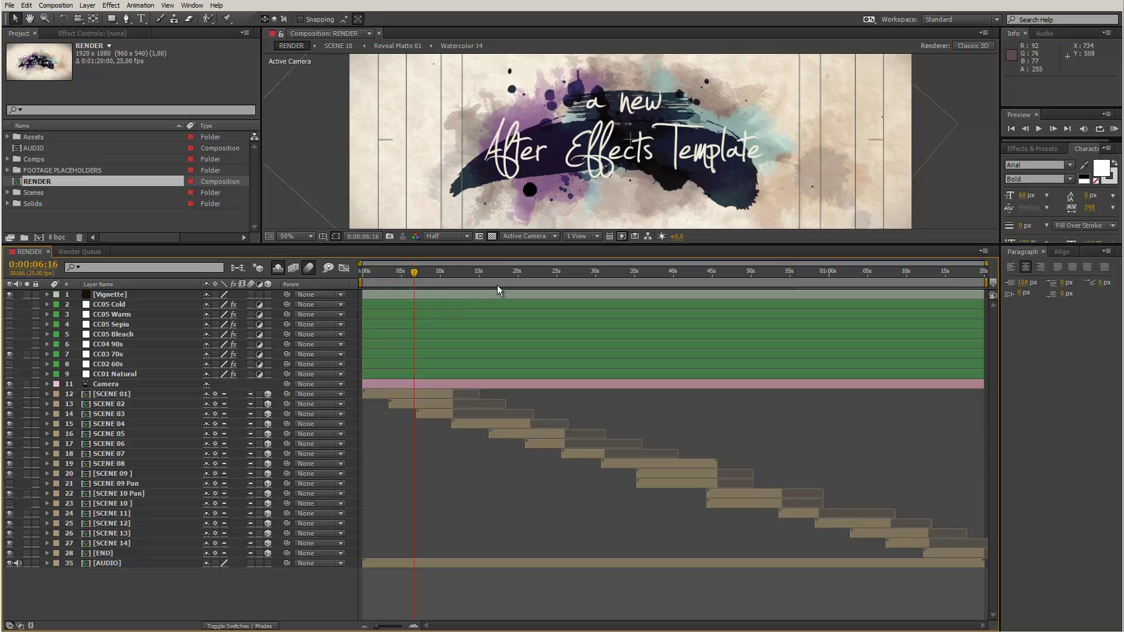
click(487, 274)
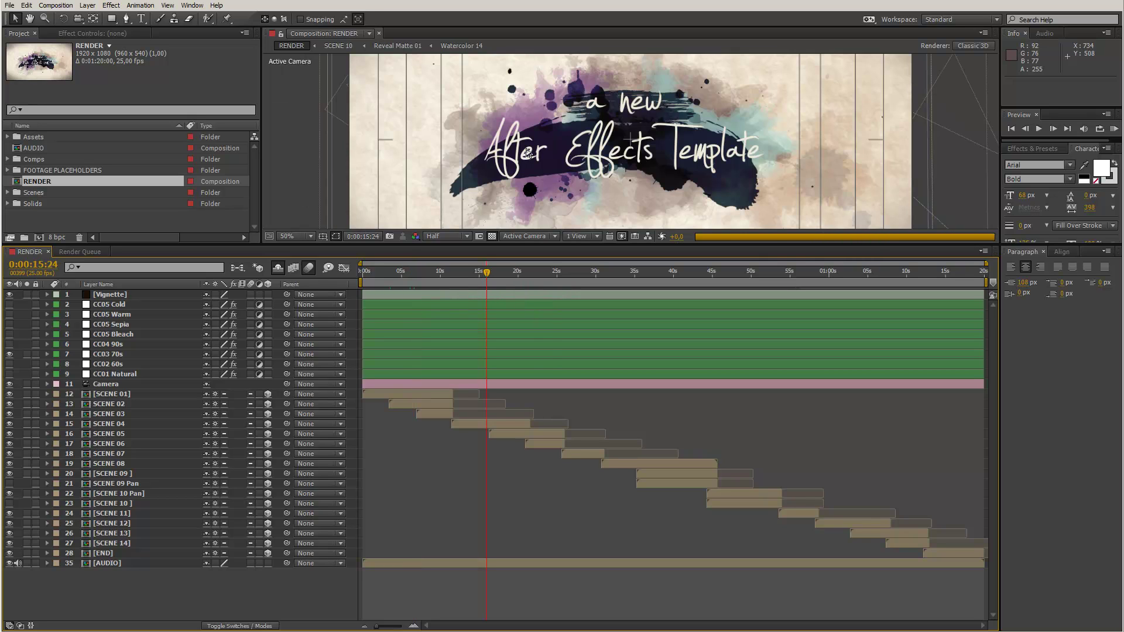
drag(574, 248, 579, 337)
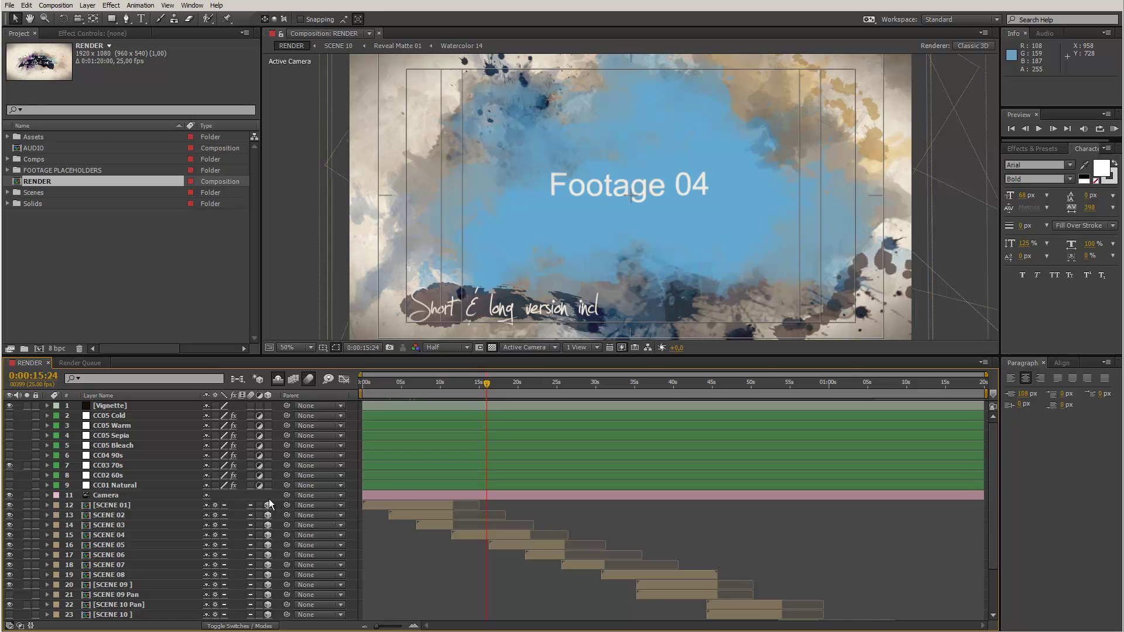
- Open the SCENE 04 composition from the RENDER timeline and check which scene compositions the Scenes folder holds
click(95, 537)
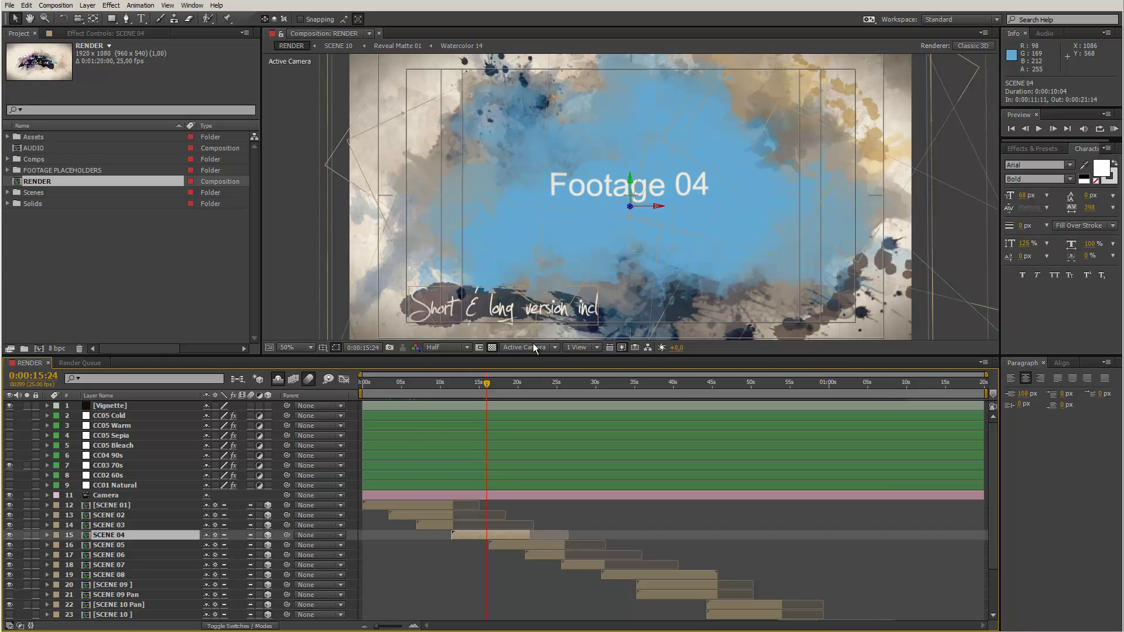
double_click(94, 535)
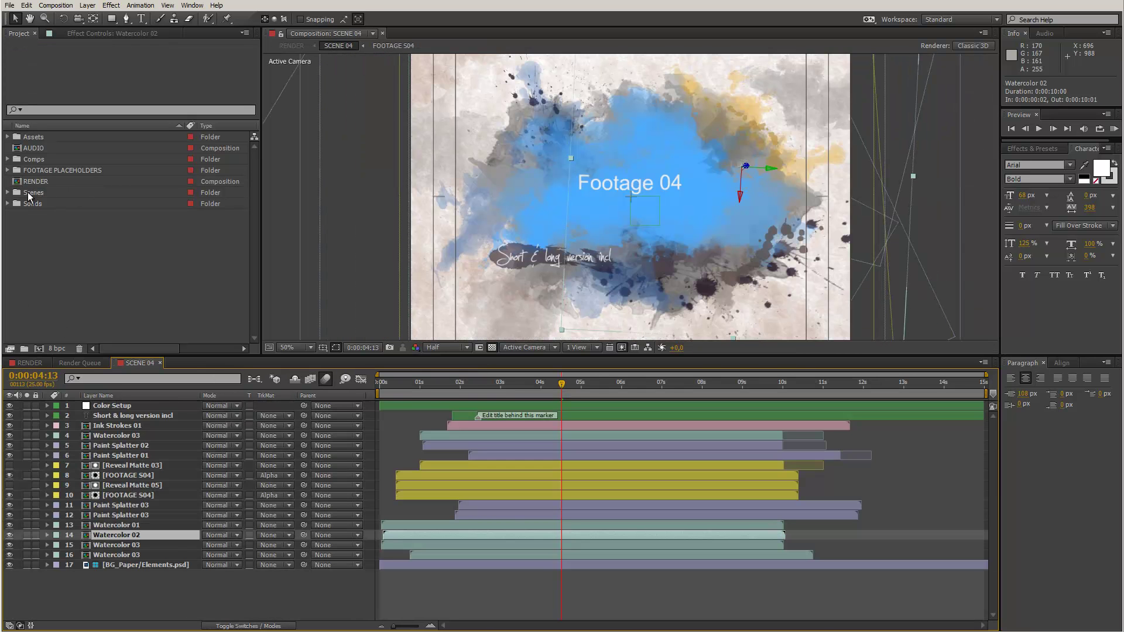
click(8, 193)
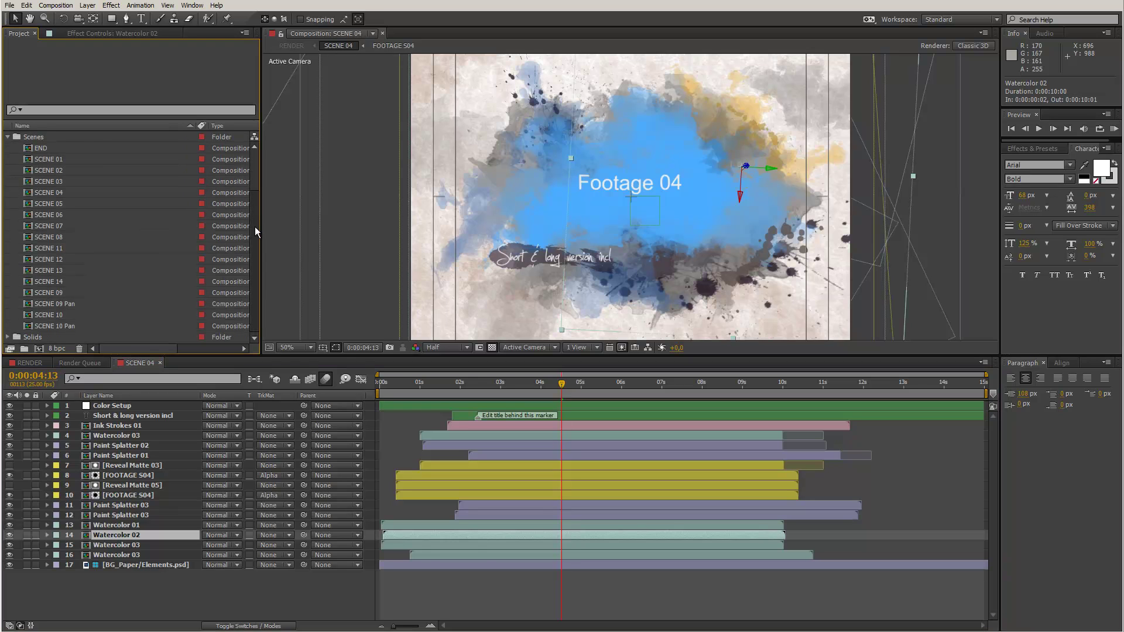
scroll(258, 217, up, 1)
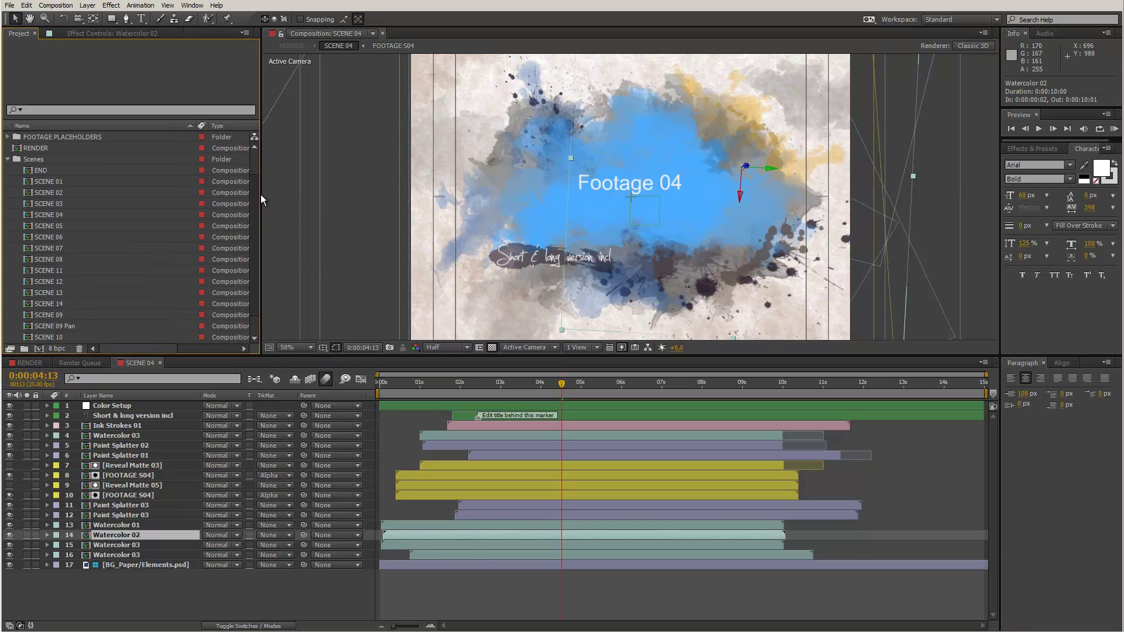
click(7, 159)
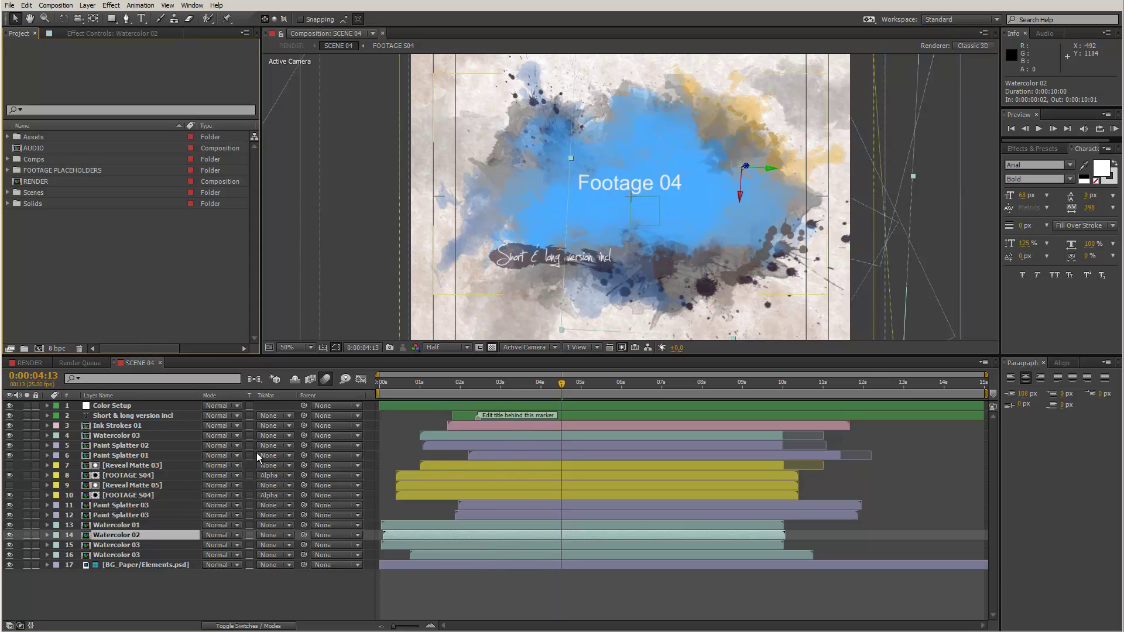
- Inspect the title text layer in SCENE 04 and the color controls of its Color Setup layer
click(132, 416)
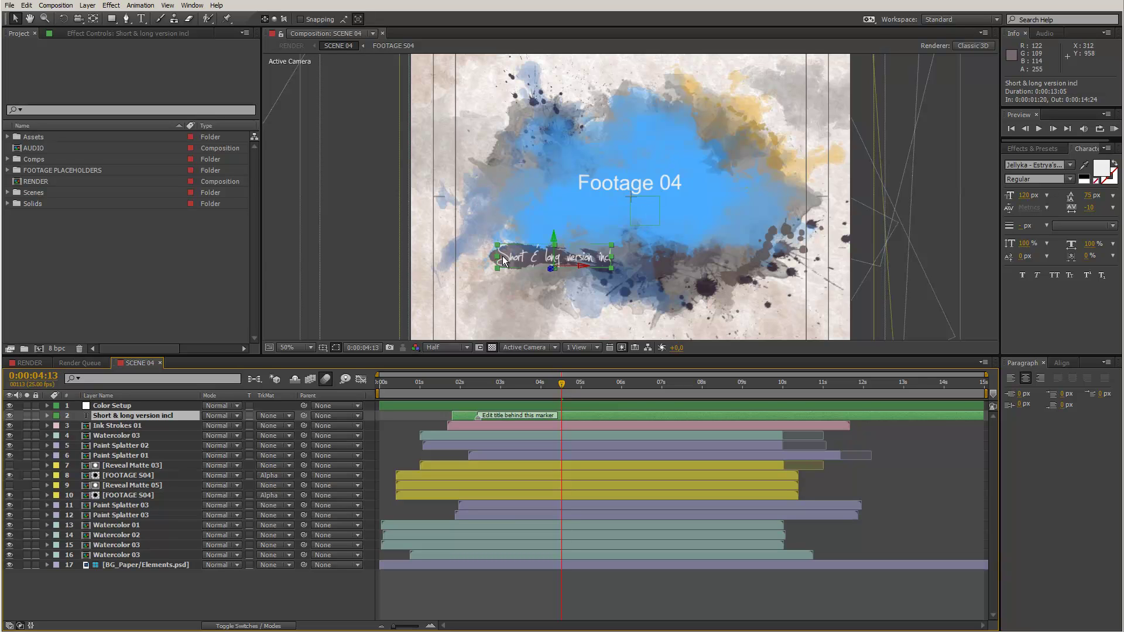
click(118, 407)
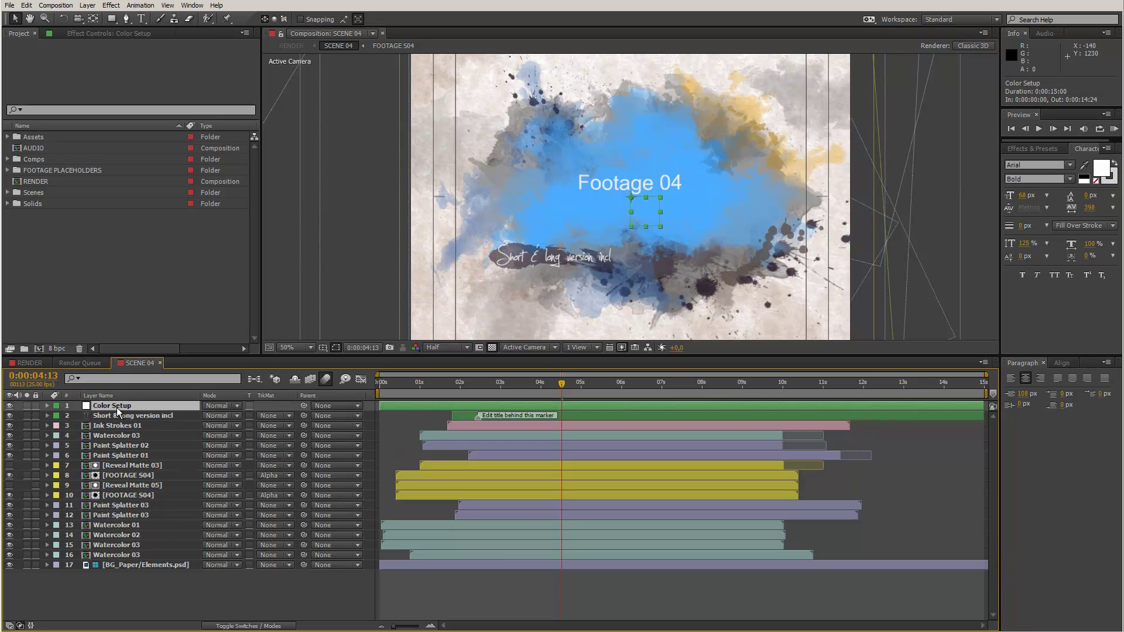
click(76, 33)
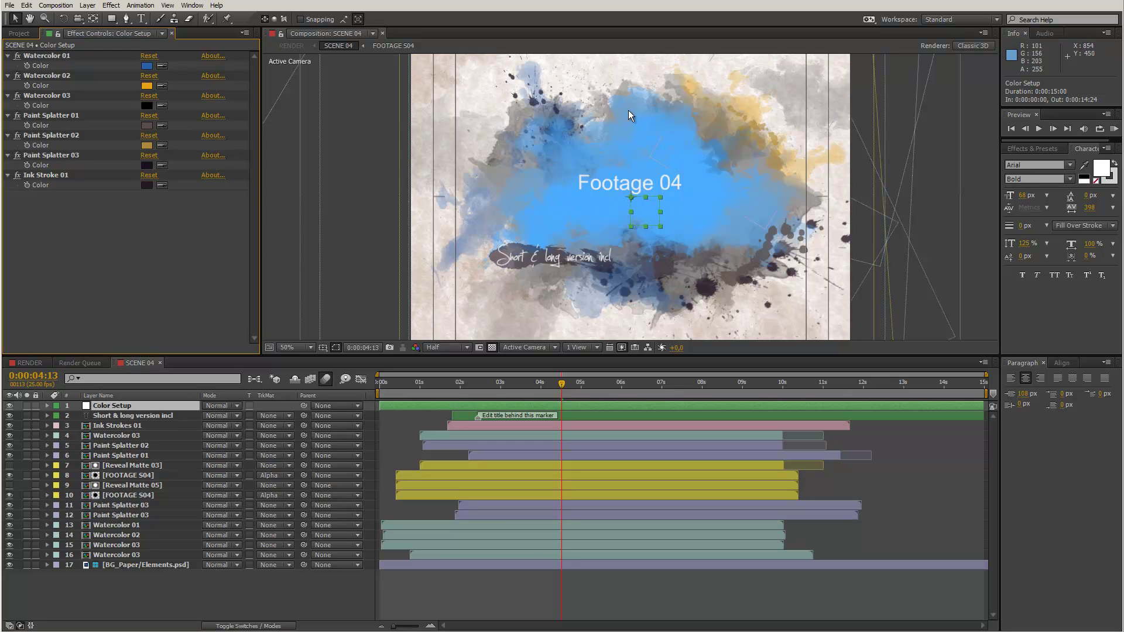
- Import the photo P1050691.JPG from the Selection folder into the project
click(10, 7)
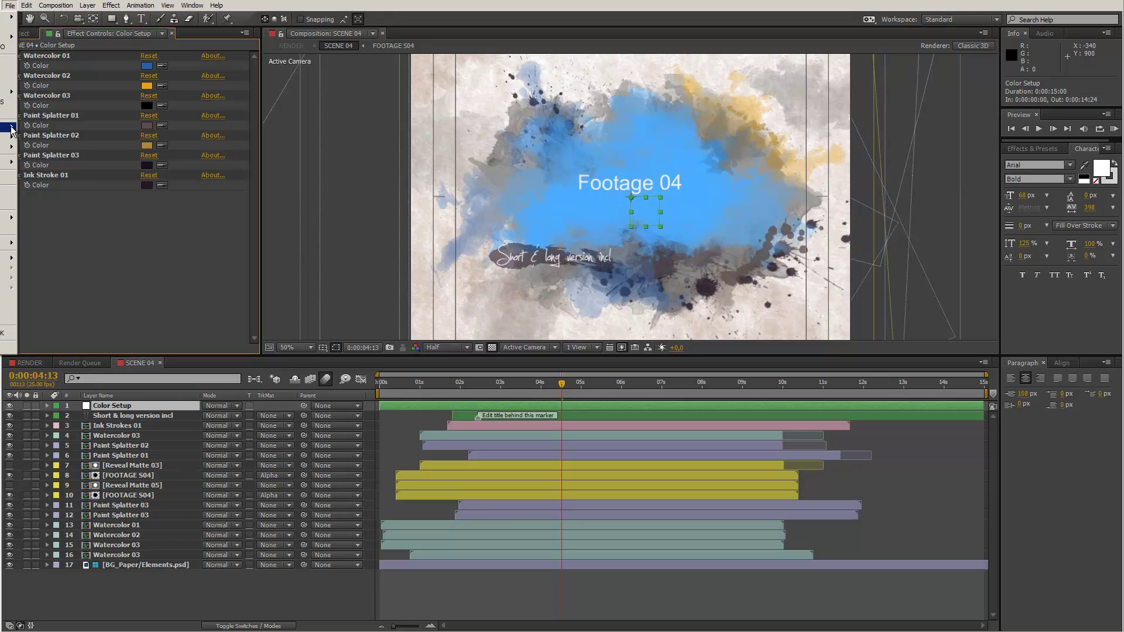
mouse_move(10, 133)
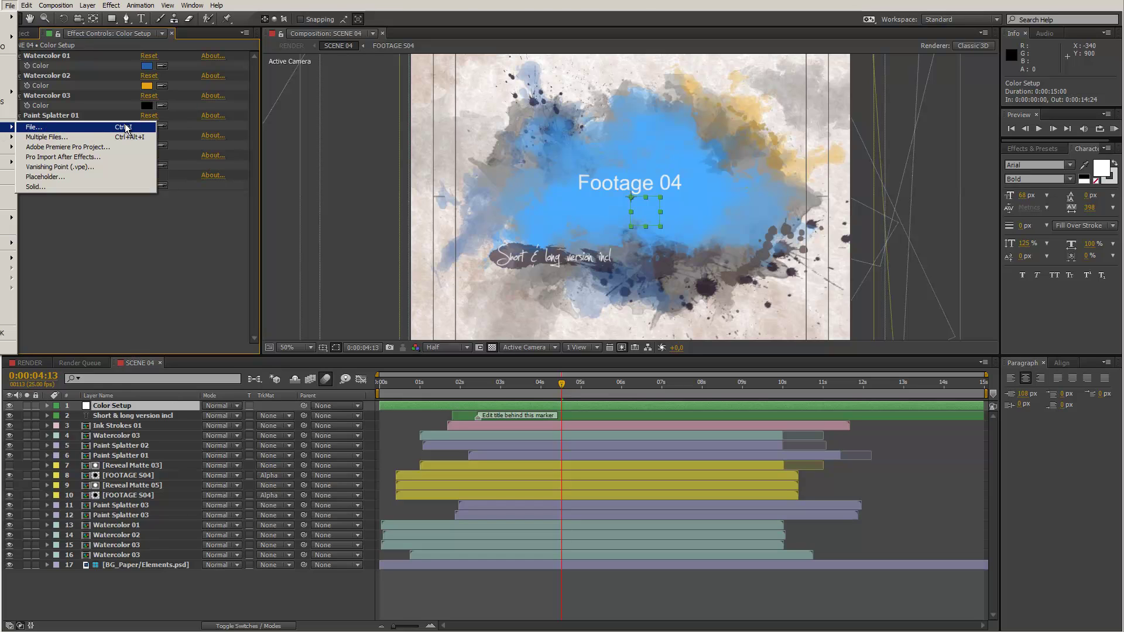
click(108, 132)
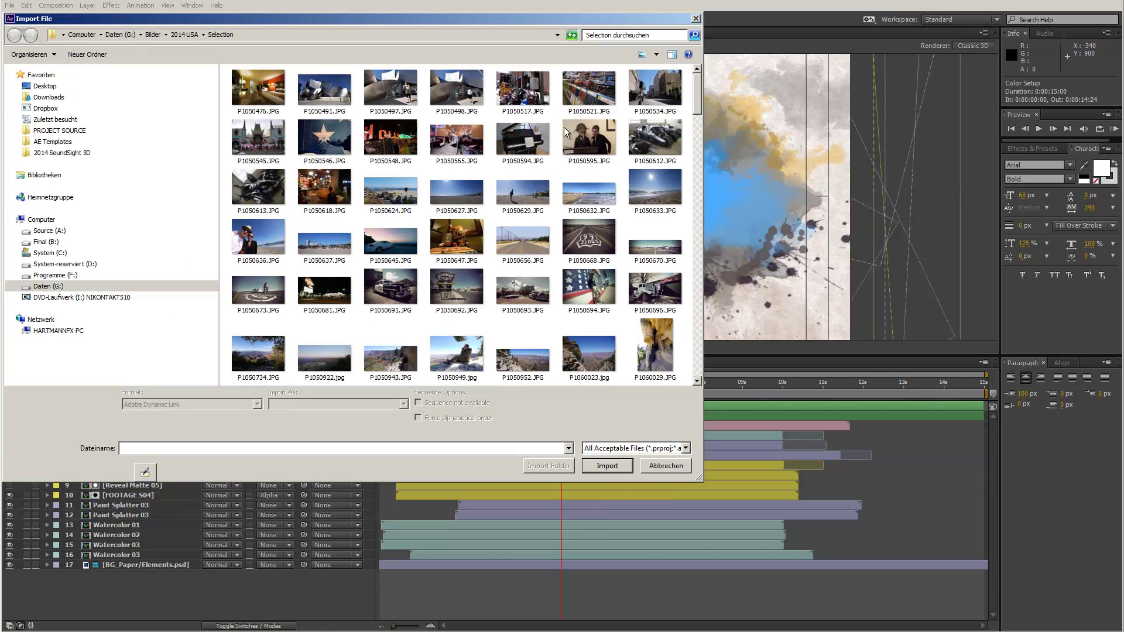
mouse_move(698, 92)
mouse_down()
mouse_move(697, 107)
mouse_move(705, 90)
mouse_up()
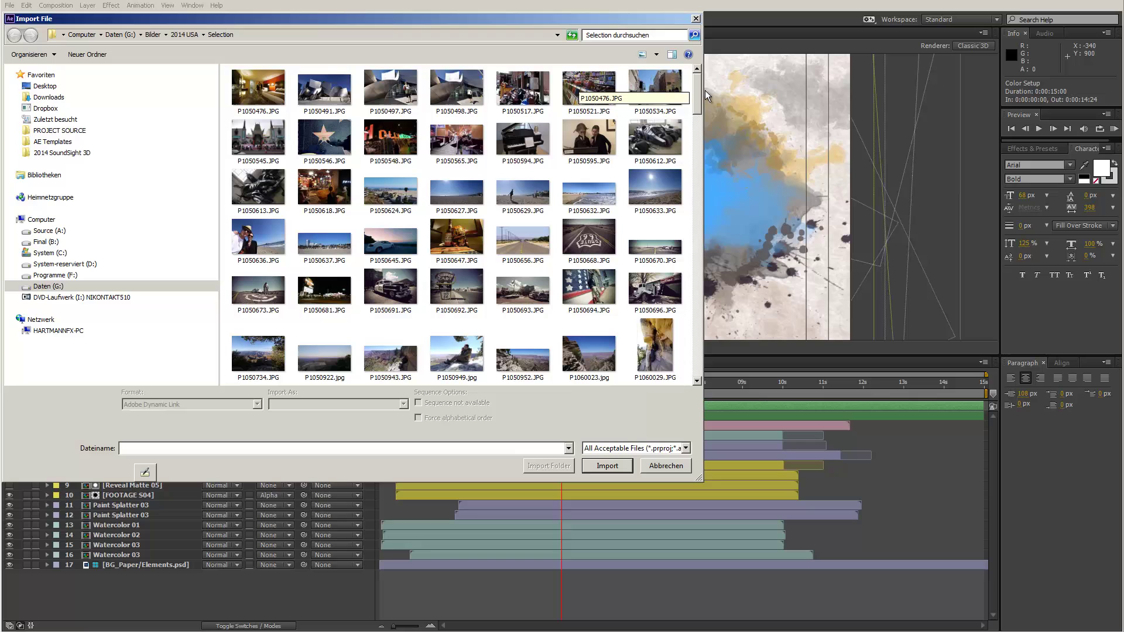
click(384, 282)
click(608, 465)
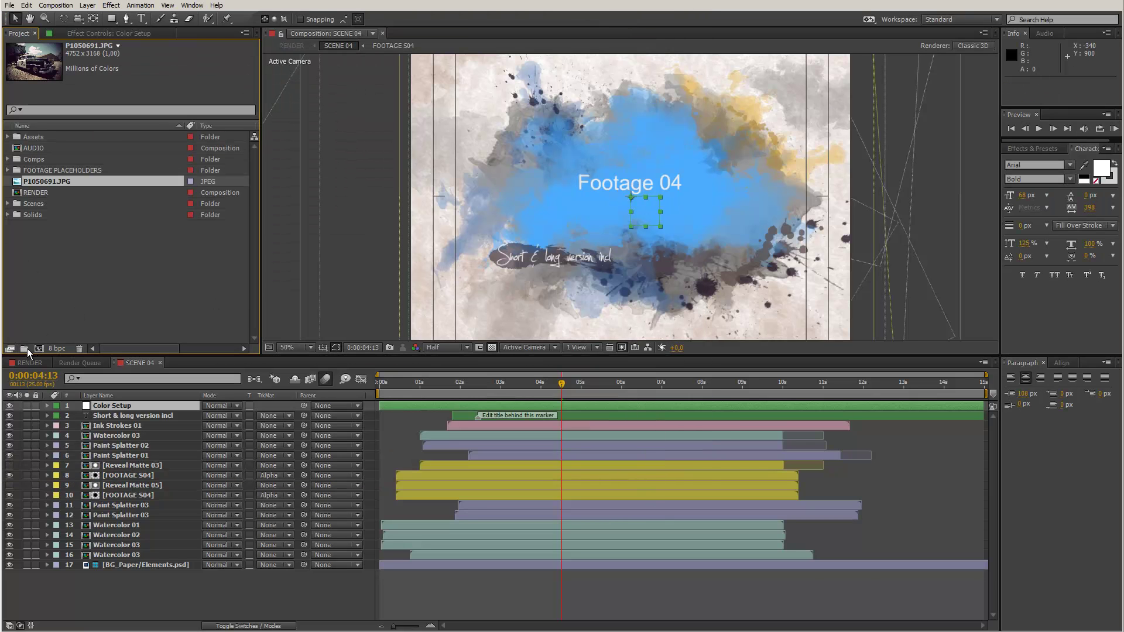
- Create a project folder named Your Footage and move P1050691.JPG into it
click(24, 349)
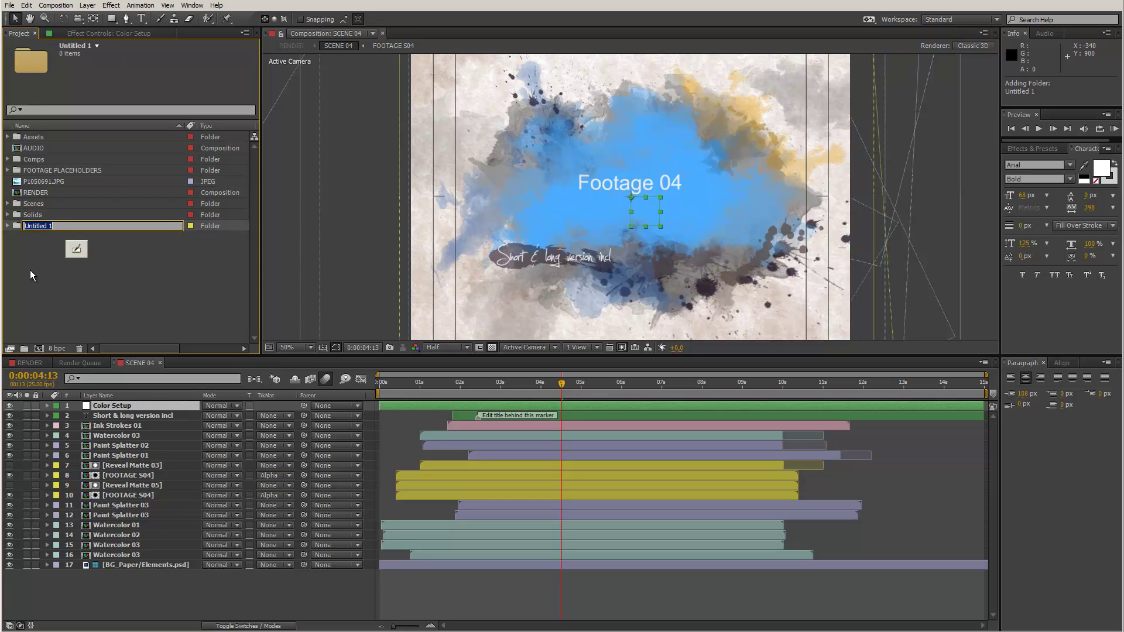
text(Your Footage)
key(Return)
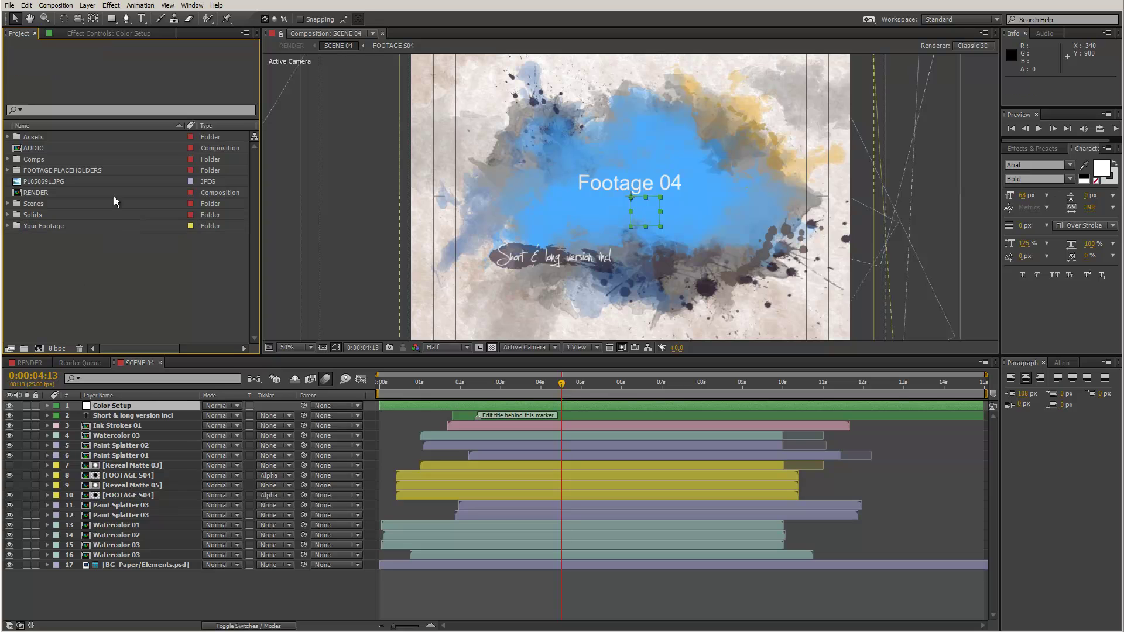
drag(17, 183, 58, 226)
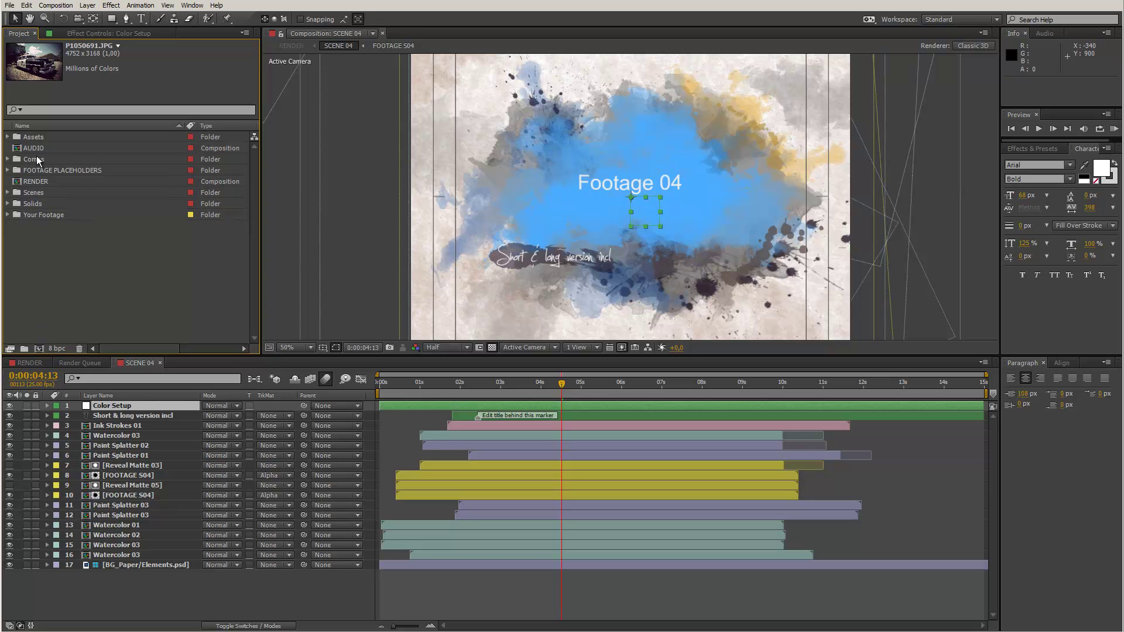
- View the imported P1050691.JPG from the Your Footage folder and return to the SCENE 04 composition
click(12, 217)
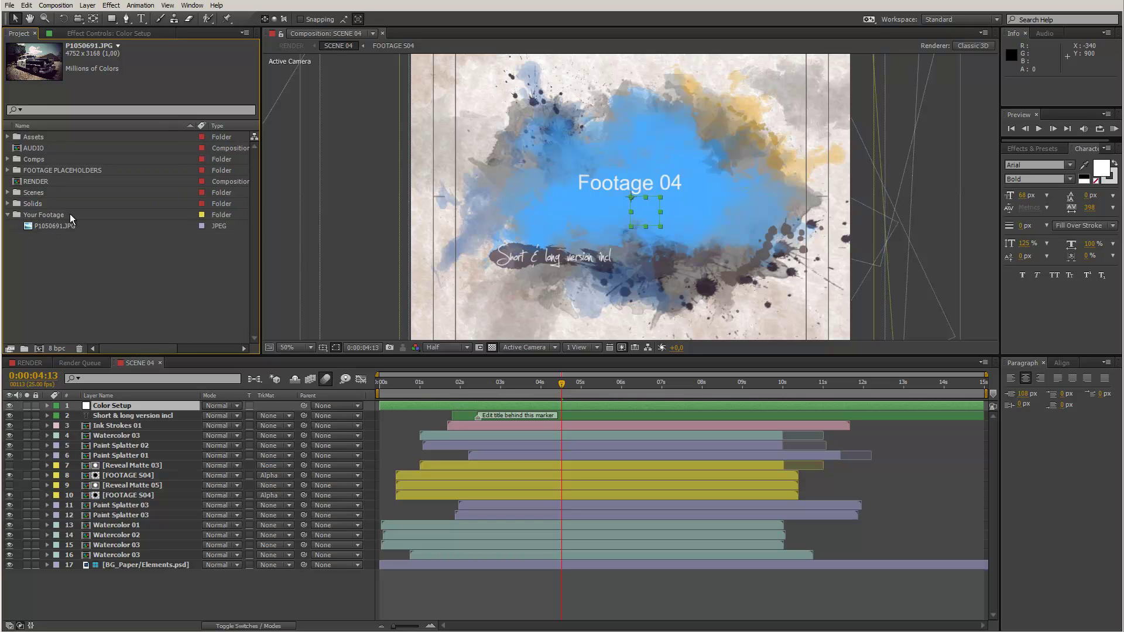
double_click(45, 225)
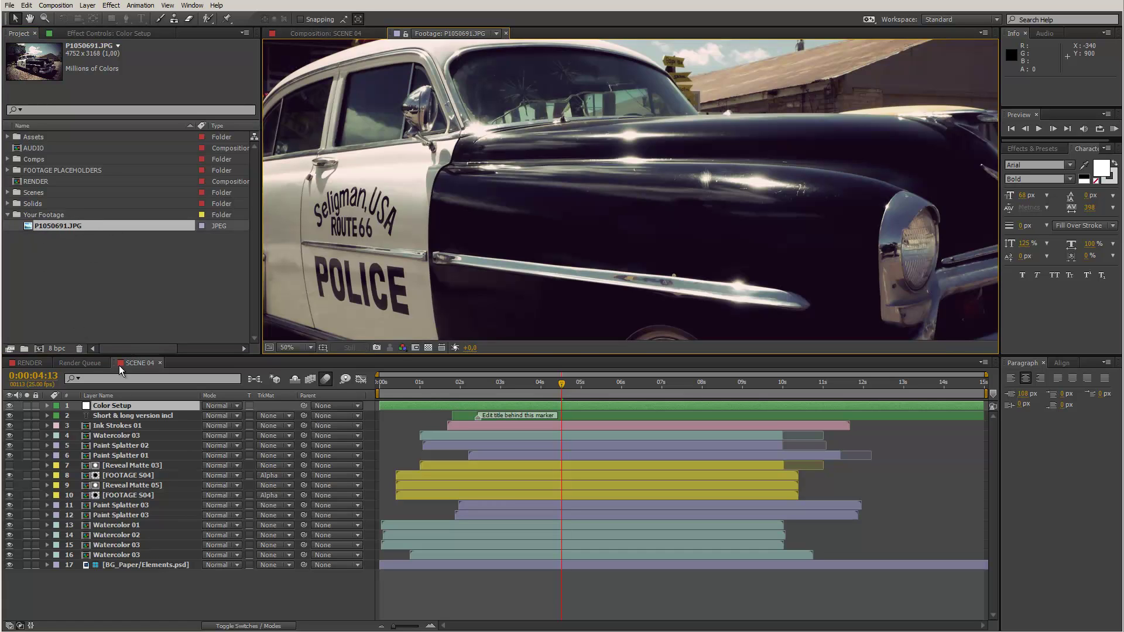
click(143, 366)
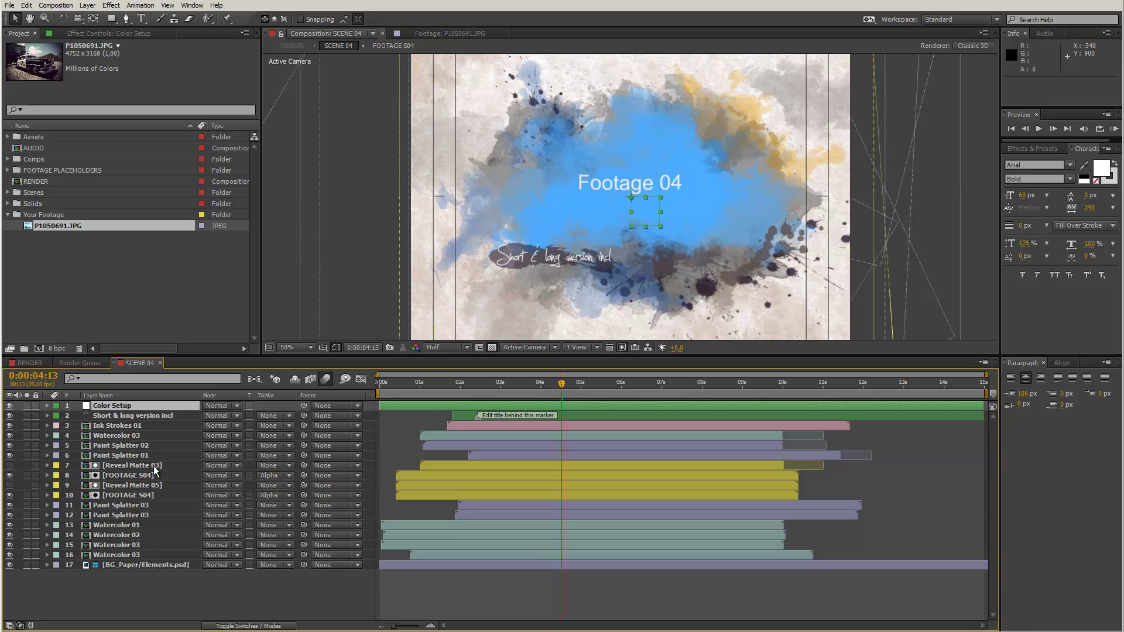
- Open the FOOTAGE S04 composition from the FOOTAGE PLACEHOLDERS folder
click(57, 172)
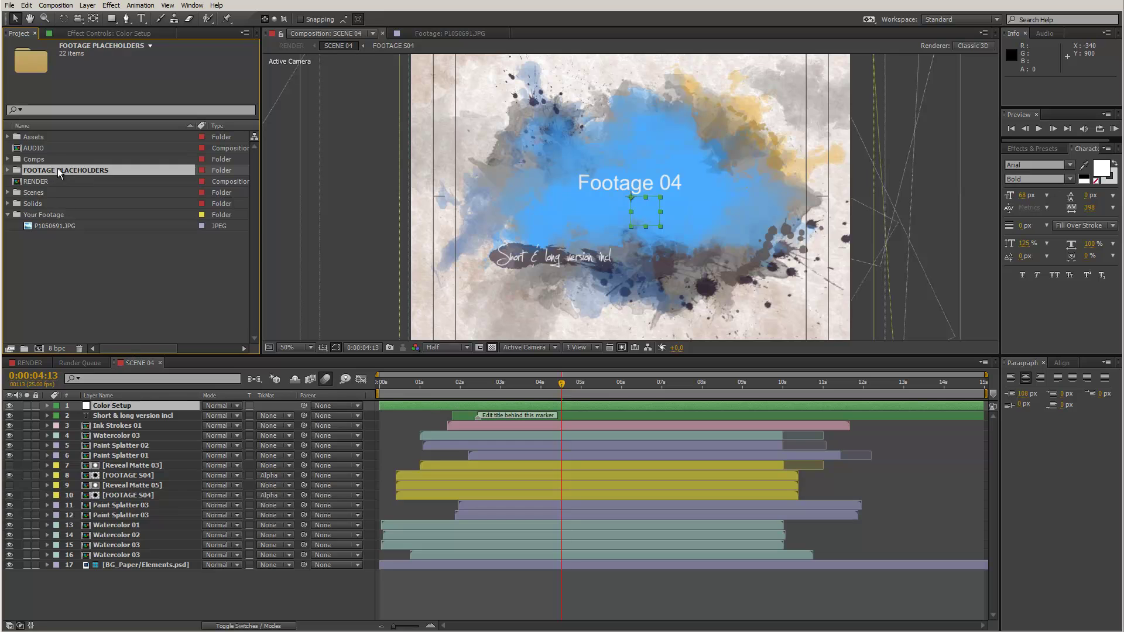
click(8, 171)
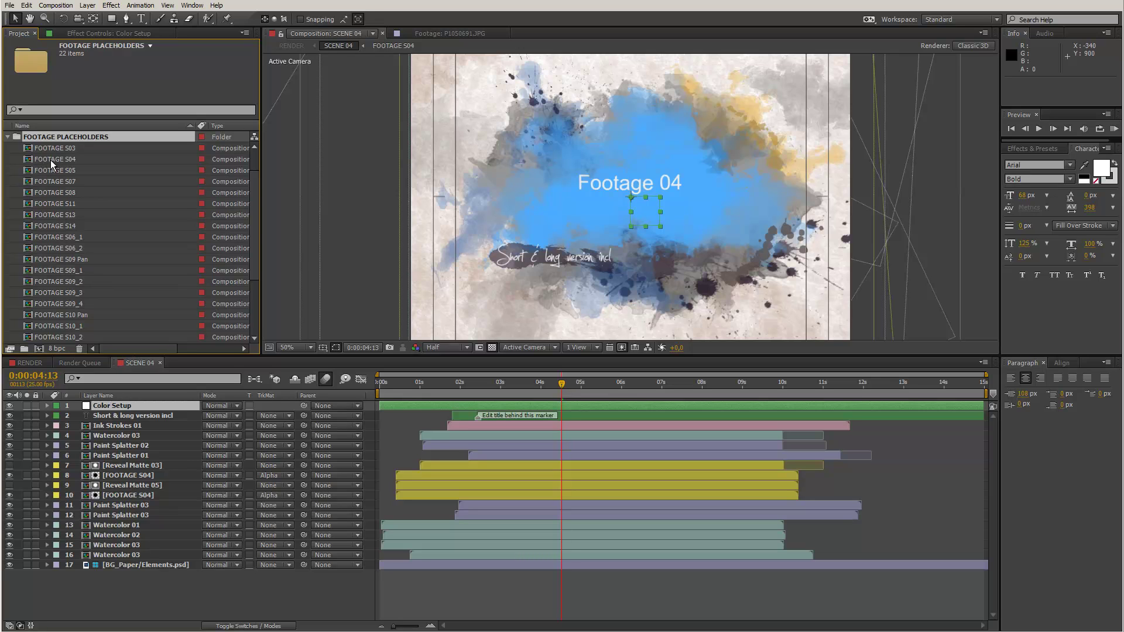
double_click(30, 161)
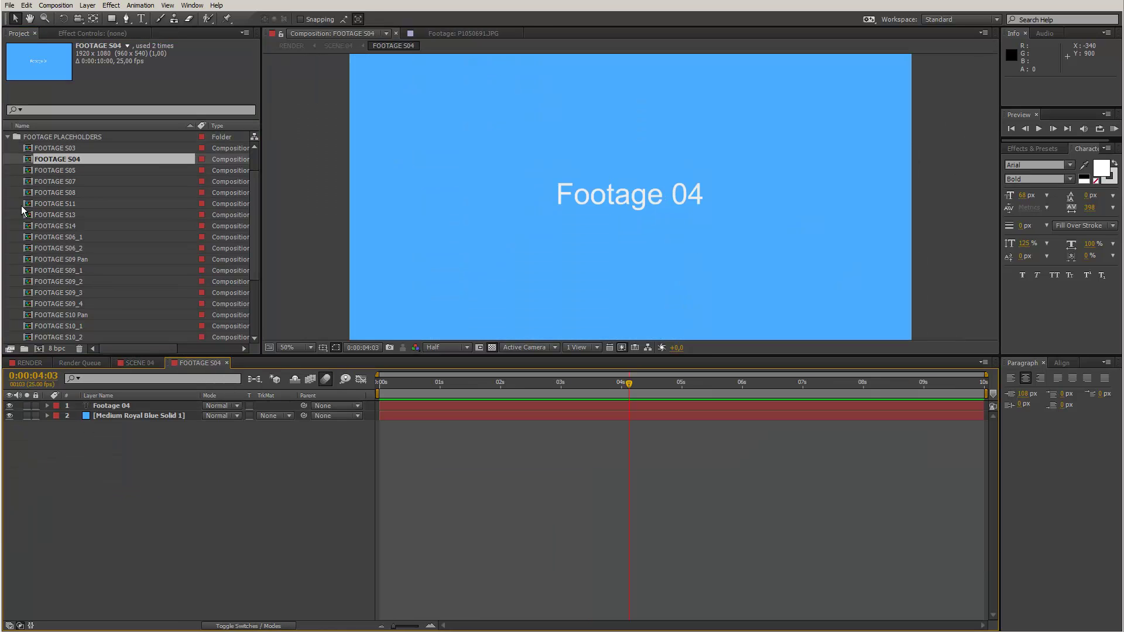
- Add P1050691.JPG as the top layer of FOOTAGE S04 and hide the Footage 04 text and blue solid layers
click(8, 137)
drag(25, 228, 135, 410)
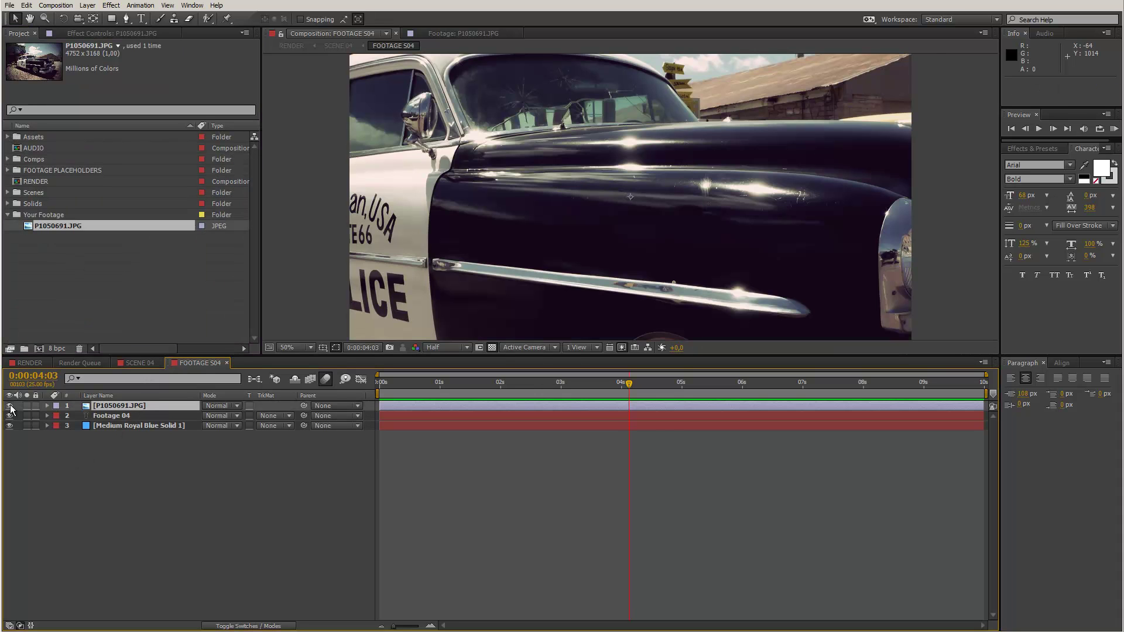
drag(11, 415, 11, 426)
- Scale the P1050691.JPG layer to 43% so the photo fits the frame, and enlarge the composition view
key(s)
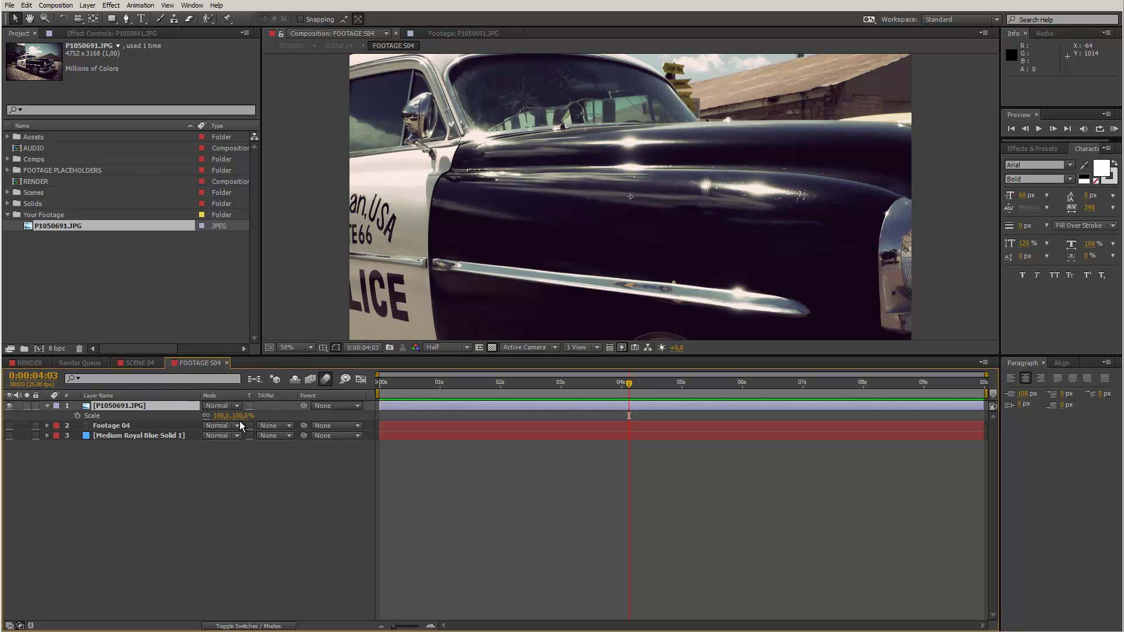
drag(238, 415, 189, 402)
drag(492, 356, 599, 431)
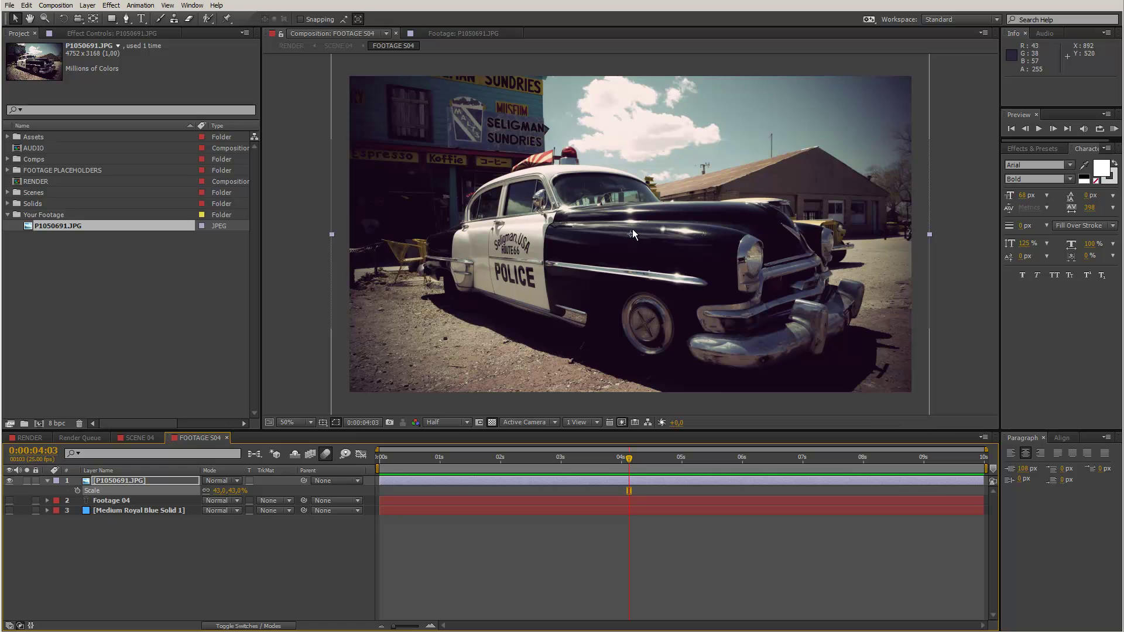
- Open the SCENE 06 composition from RENDER and open its FOOTAGE S06_1 placeholder
click(38, 440)
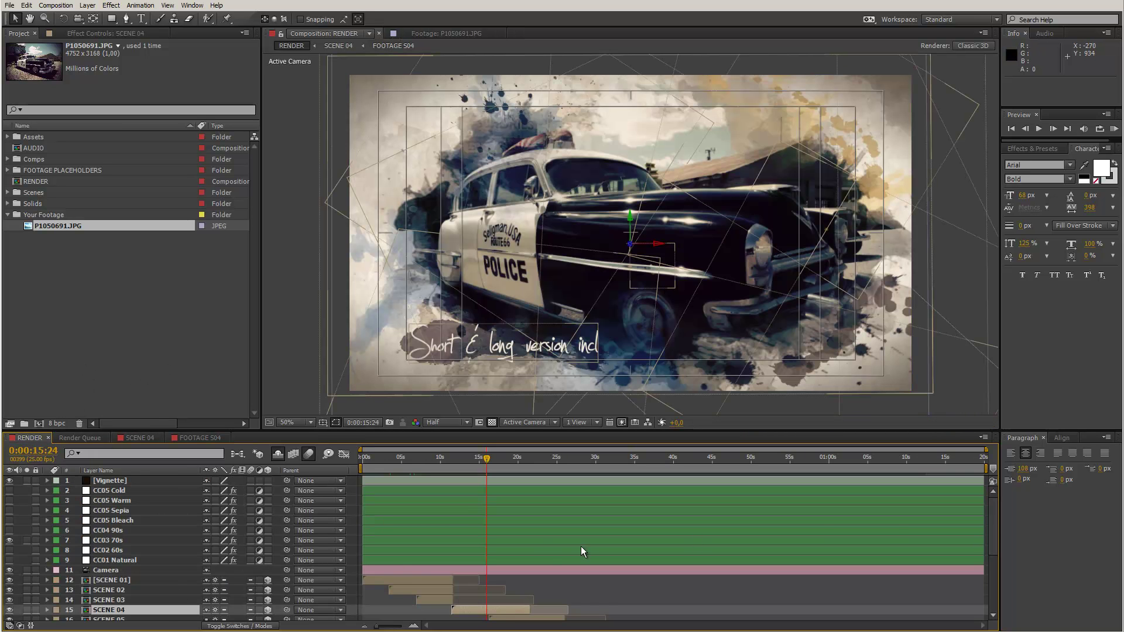
drag(993, 519, 991, 551)
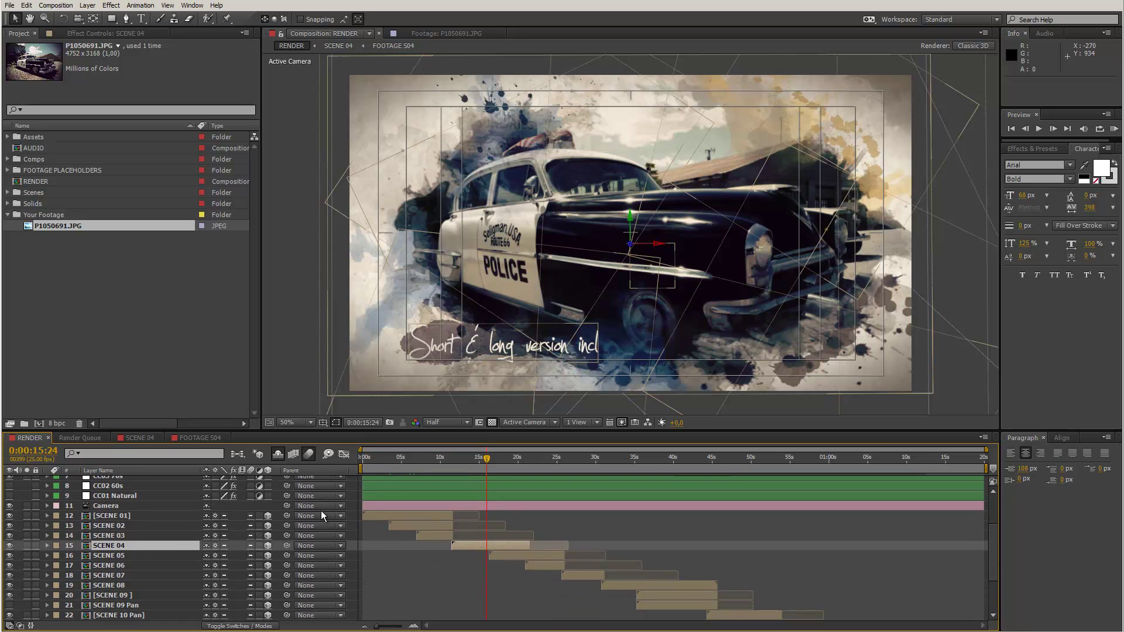
click(111, 566)
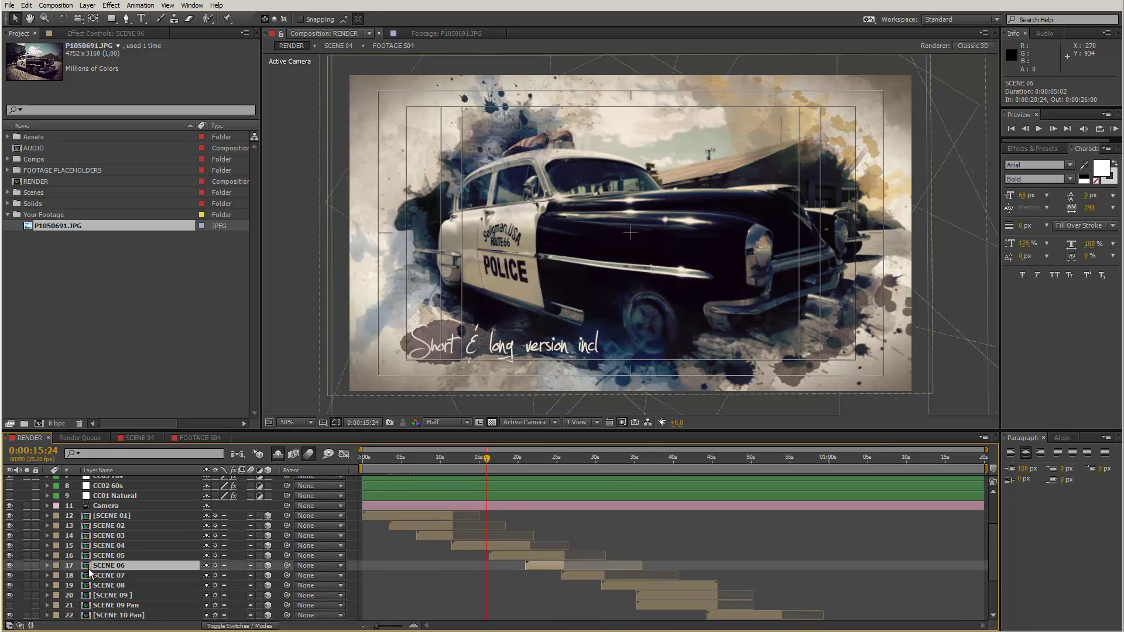
double_click(90, 569)
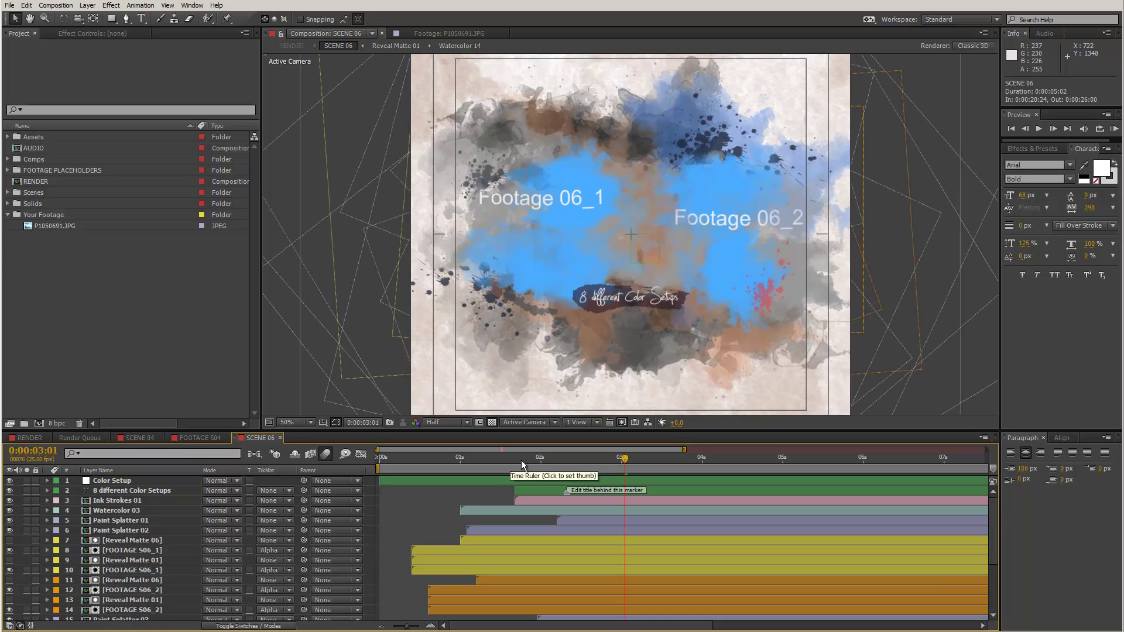
double_click(140, 554)
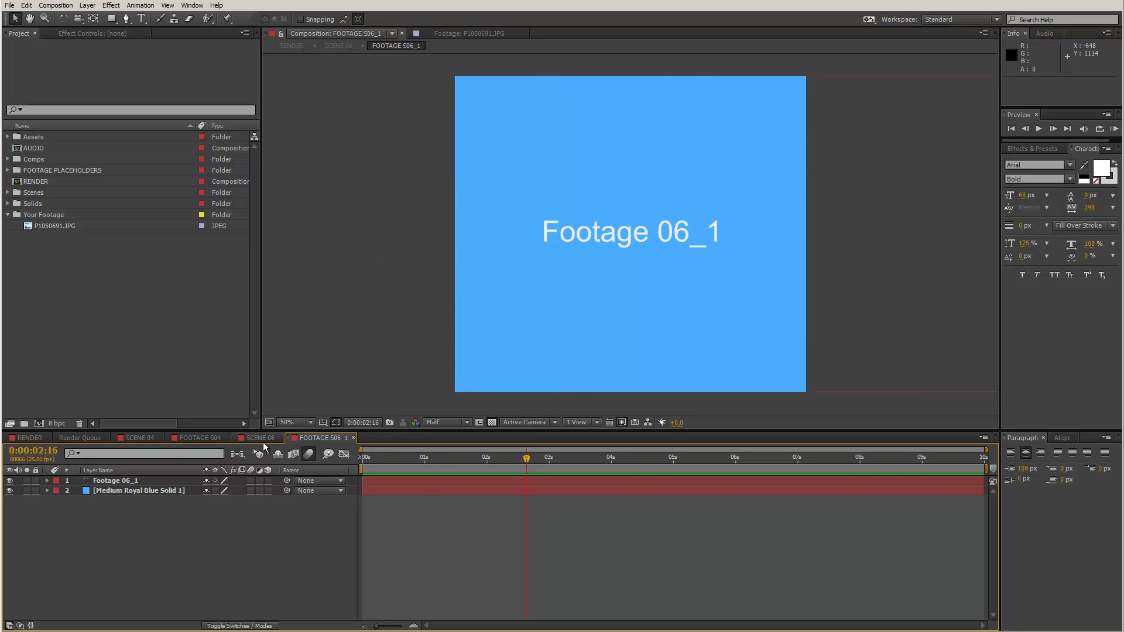
- Close the SCENE 06 and FOOTAGE S06_1 compositions and return to SCENE 04
click(204, 439)
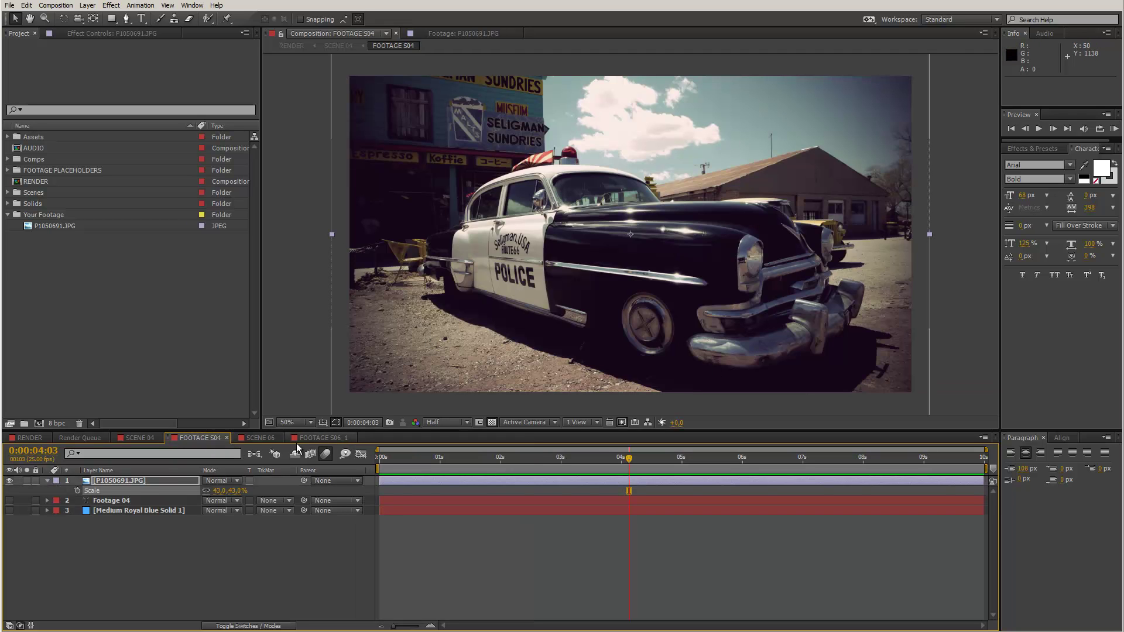
click(264, 438)
click(278, 438)
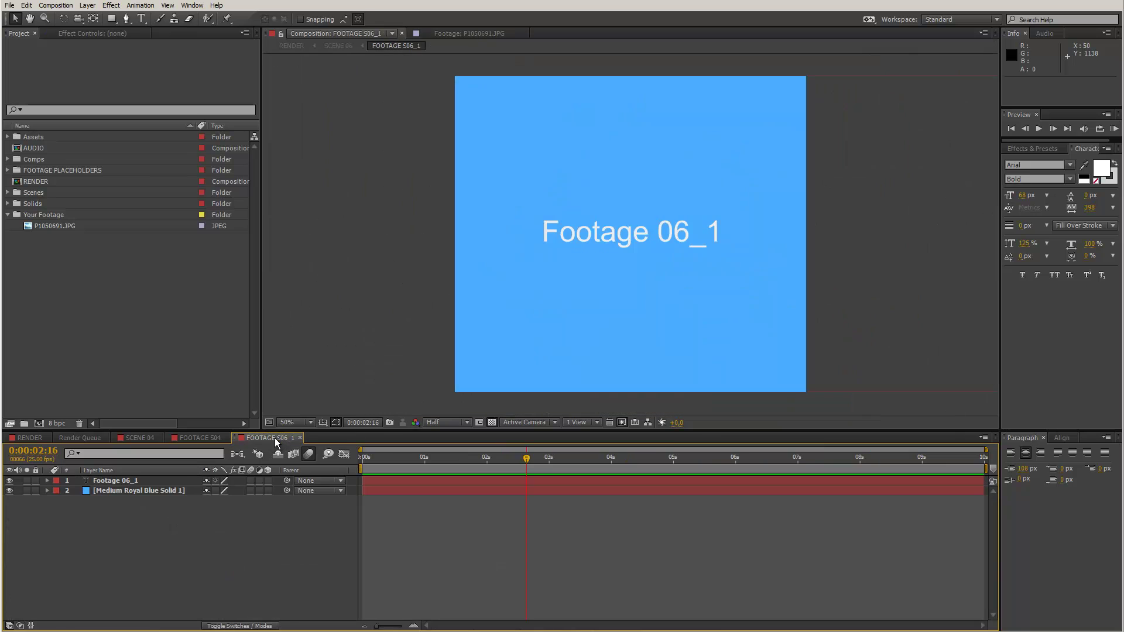
click(300, 439)
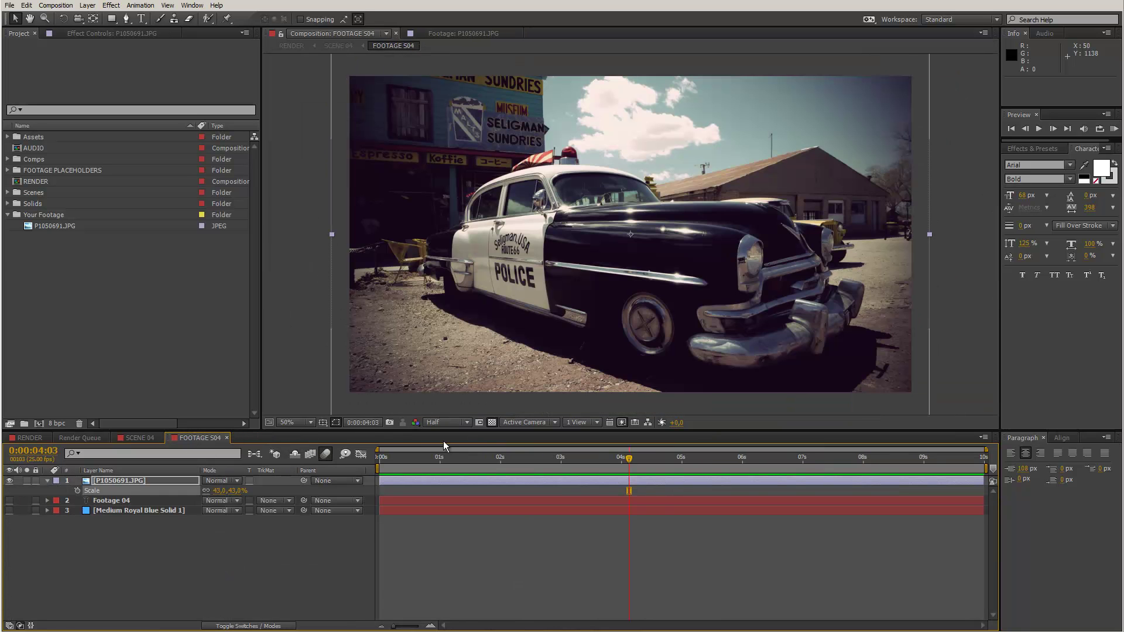
click(140, 438)
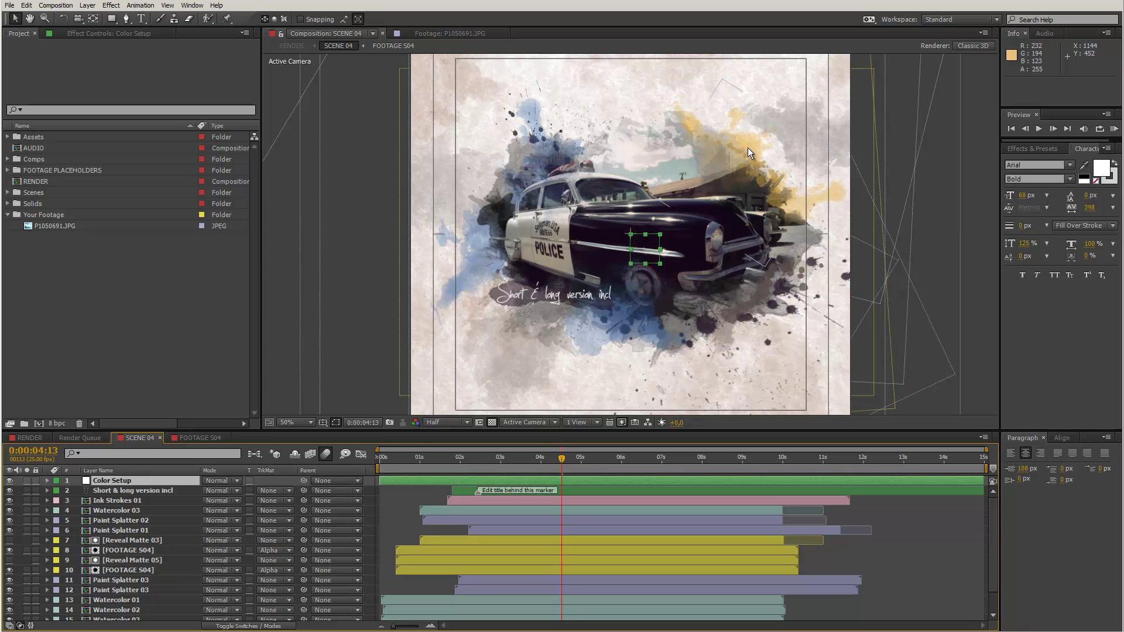
- Sample a sky color from the photo for Watercolor 01 on the Color Setup layer and adjust it to teal green 08D5A2
click(114, 481)
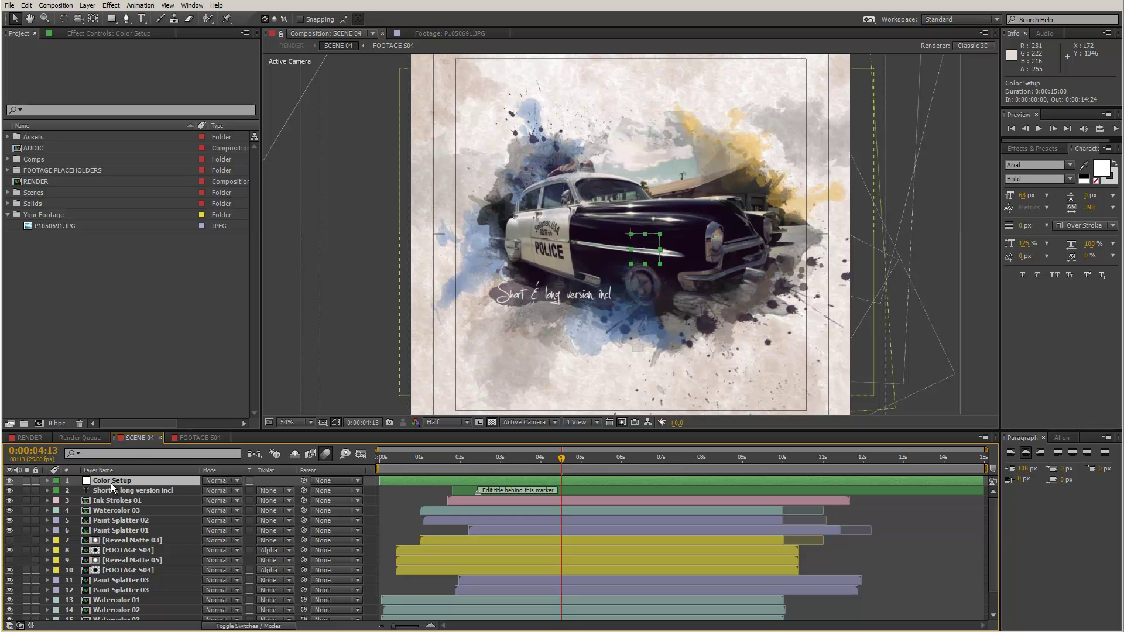
click(107, 32)
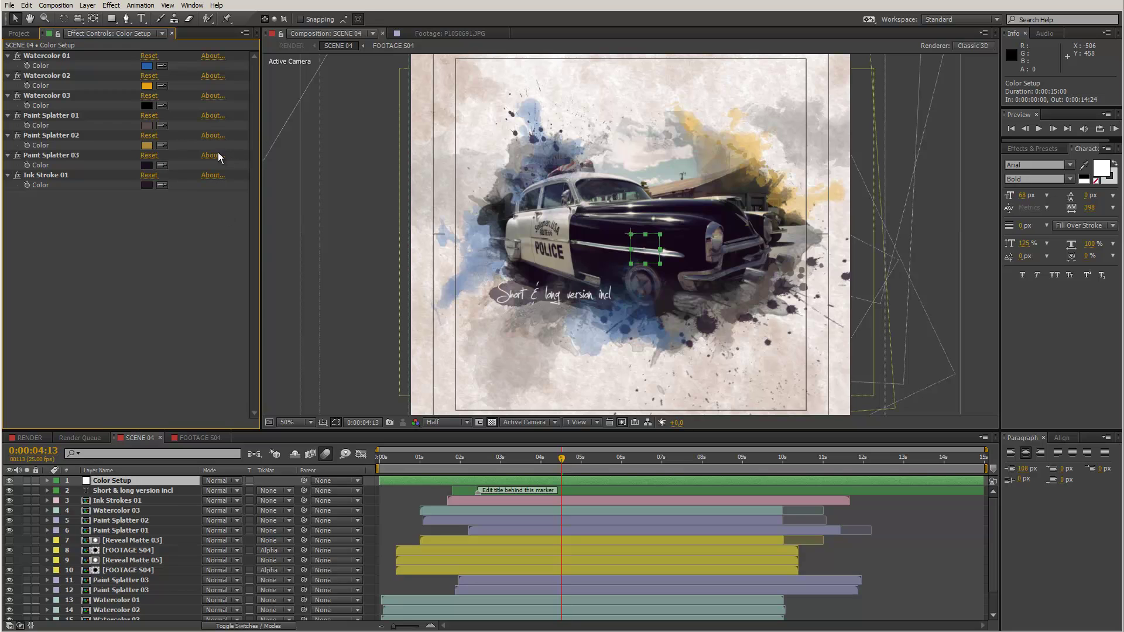
click(162, 67)
click(666, 170)
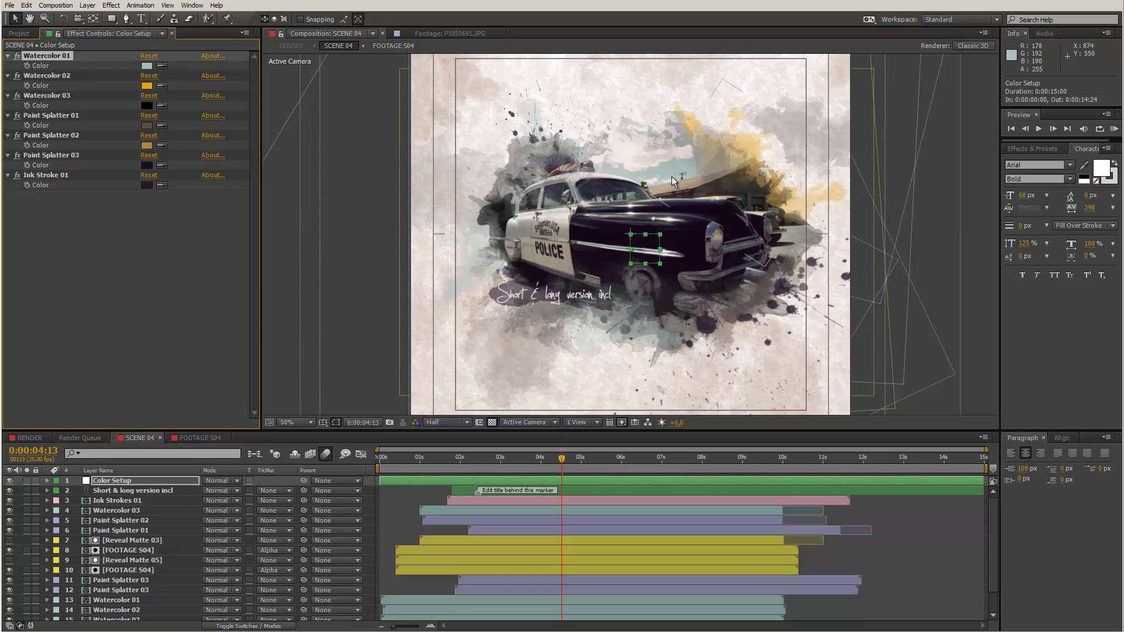
click(147, 66)
drag(180, 296, 202, 281)
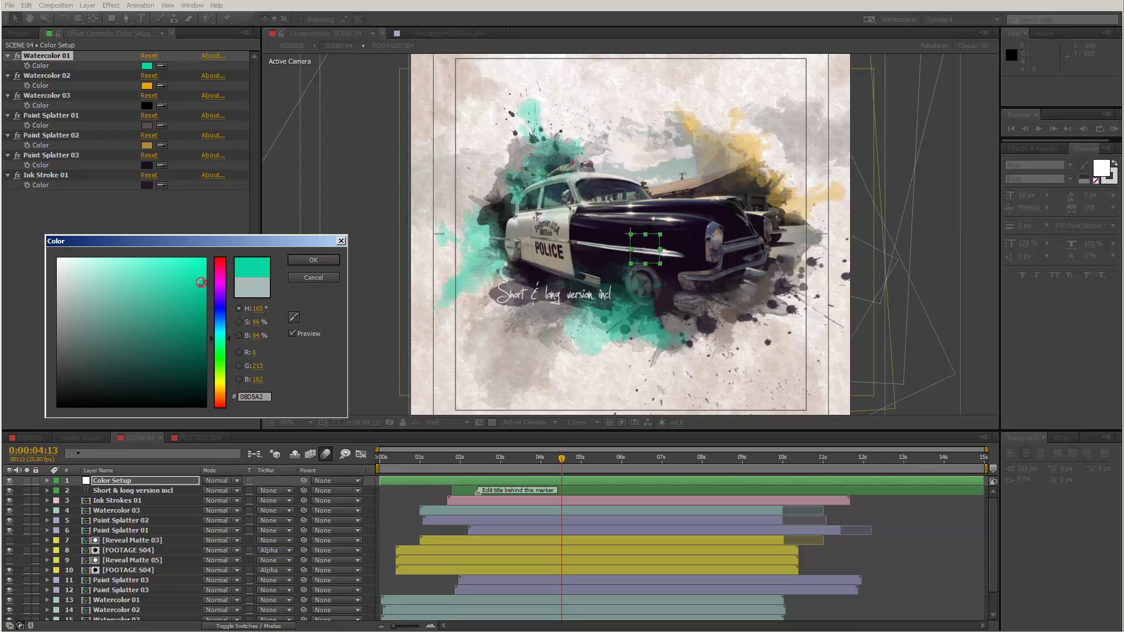
click(313, 260)
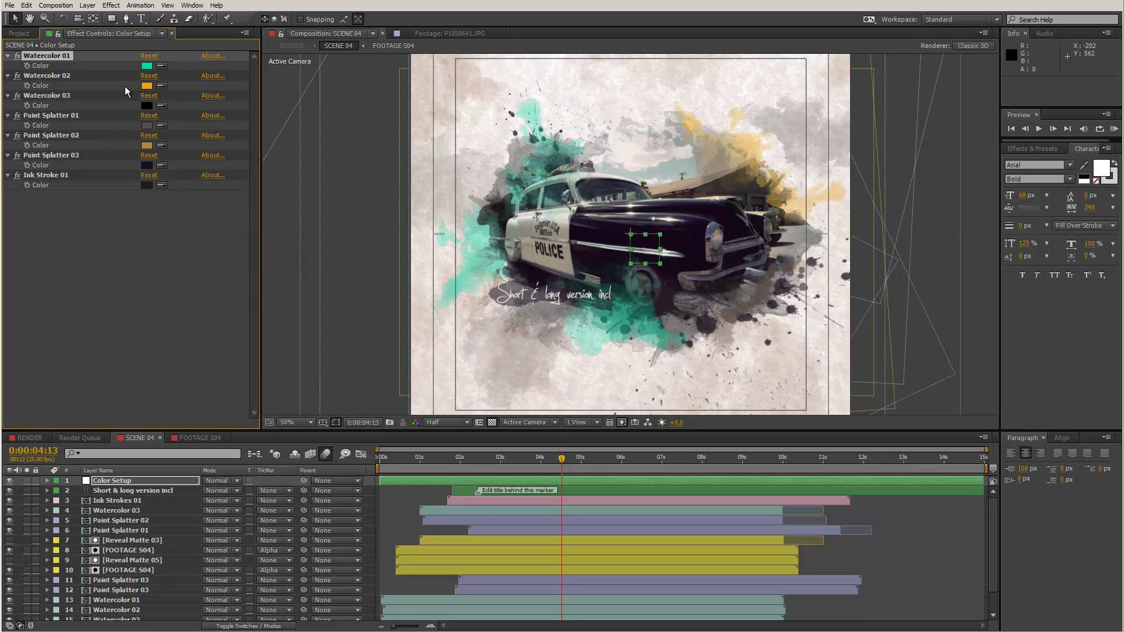
- Set the Watercolor 02 color on the Color Setup layer to dark purple 5F0A87
click(147, 87)
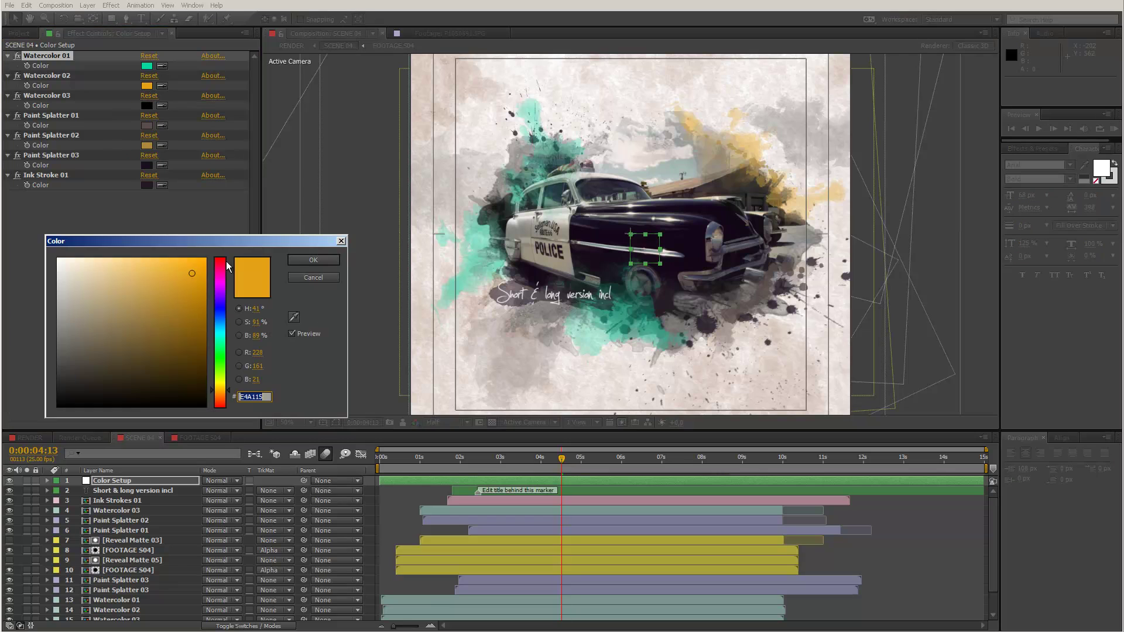
click(221, 291)
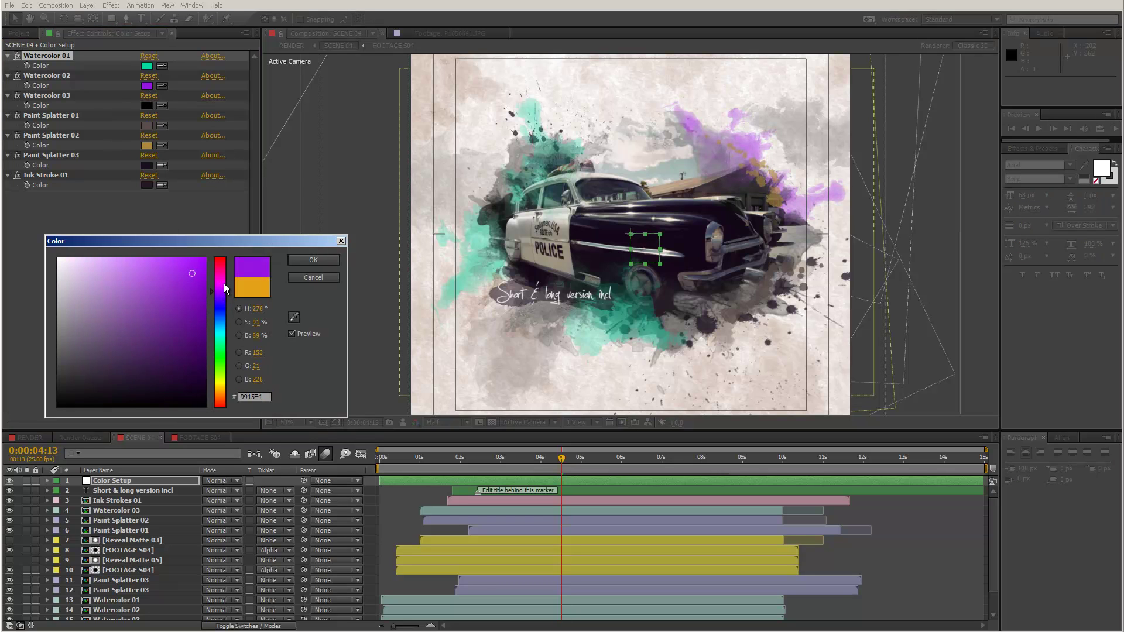
drag(181, 320, 195, 329)
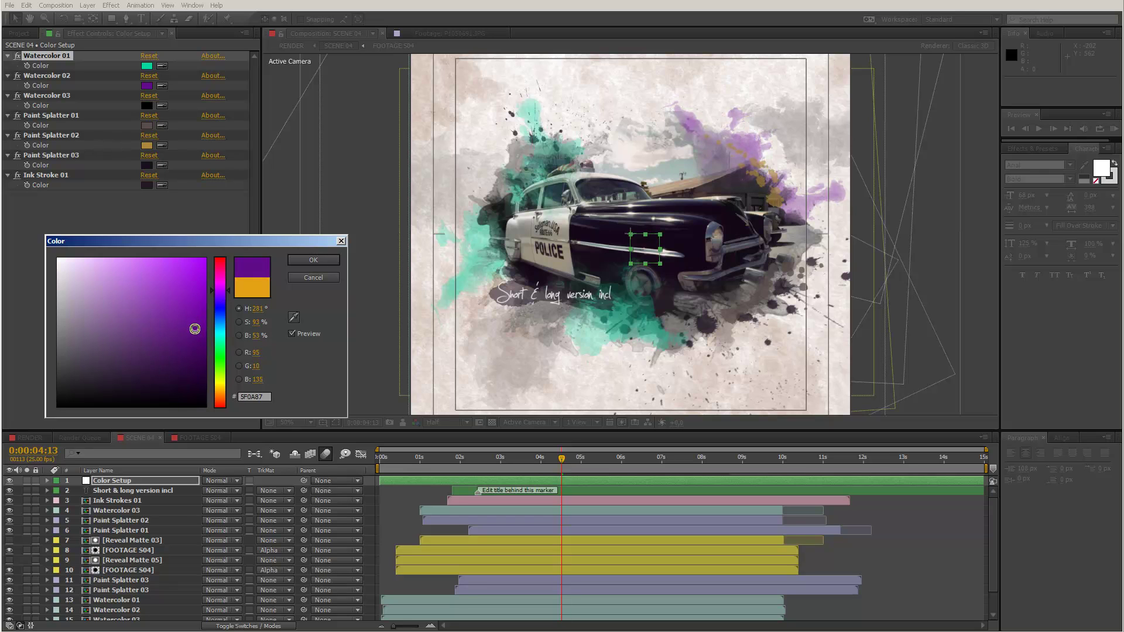
click(313, 261)
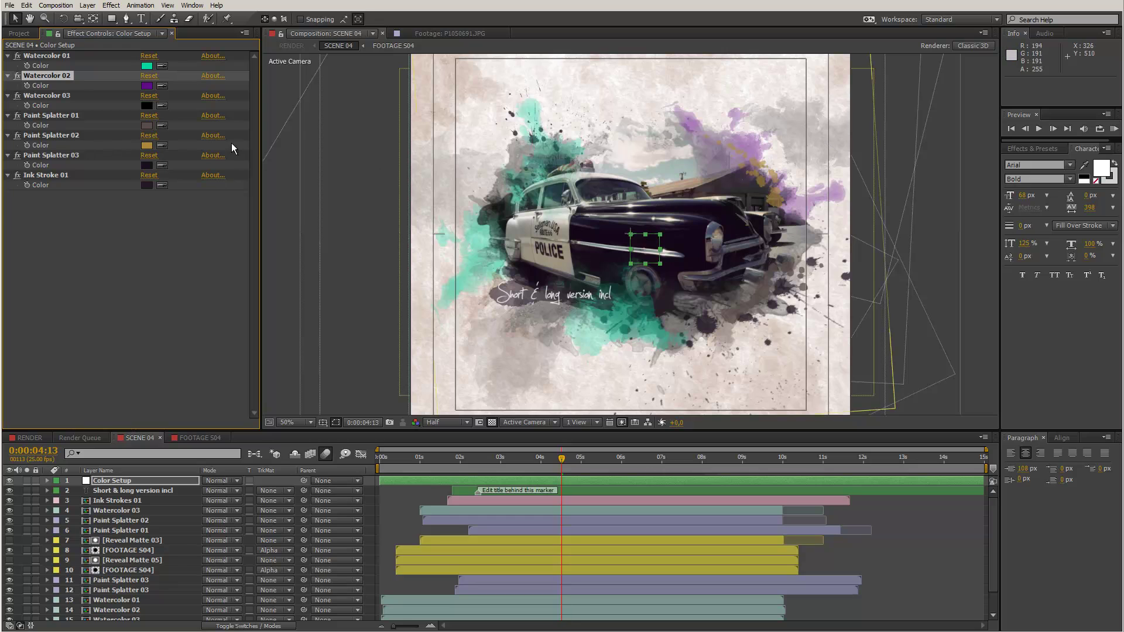
- Sample the Paint Splatter 02 color from the car photo and fine-tune it to a dark navy blue
click(53, 145)
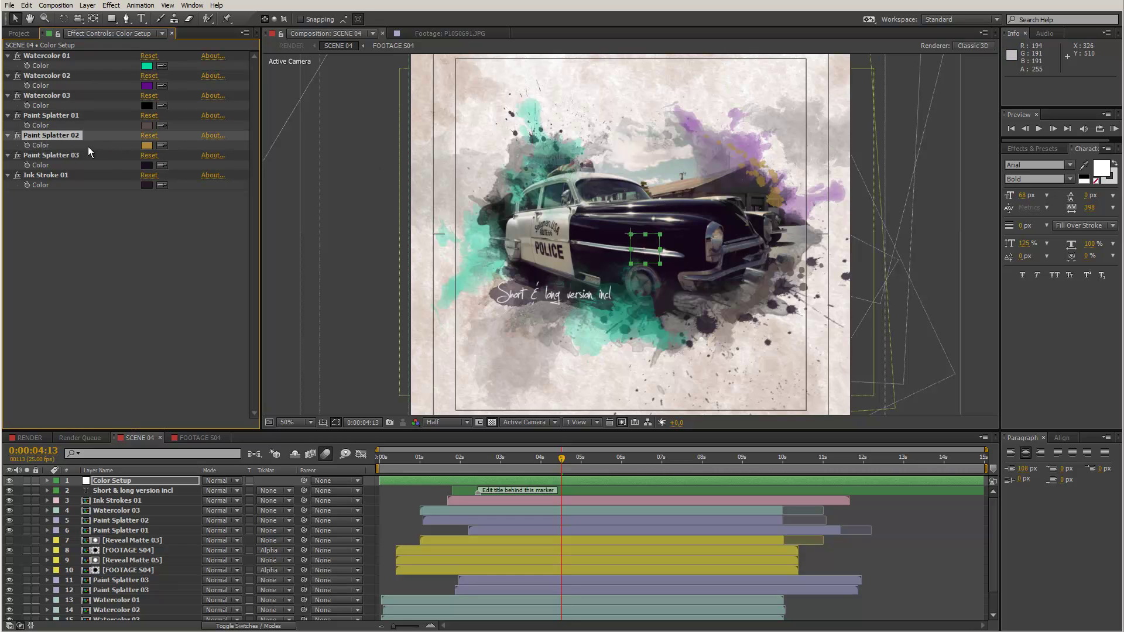
click(162, 146)
click(641, 226)
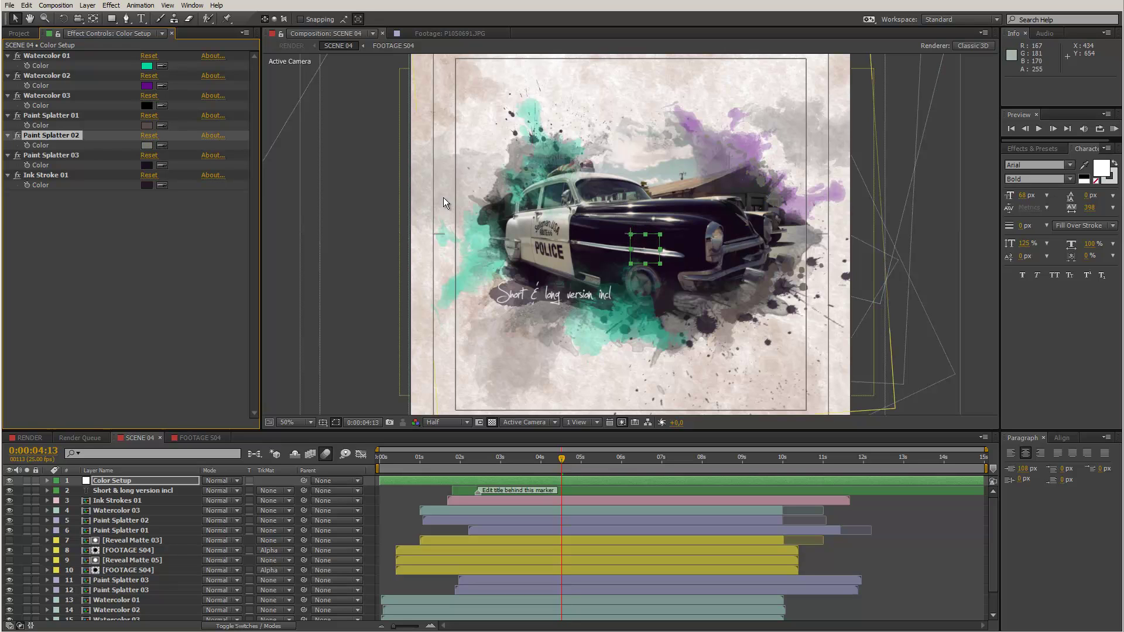
click(162, 146)
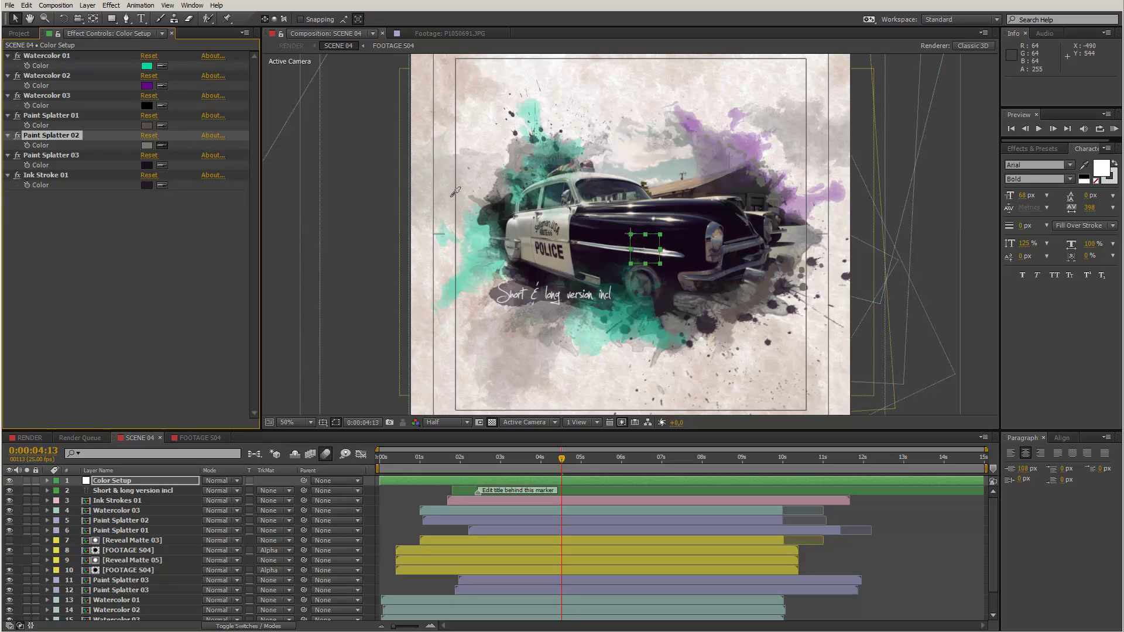
click(674, 198)
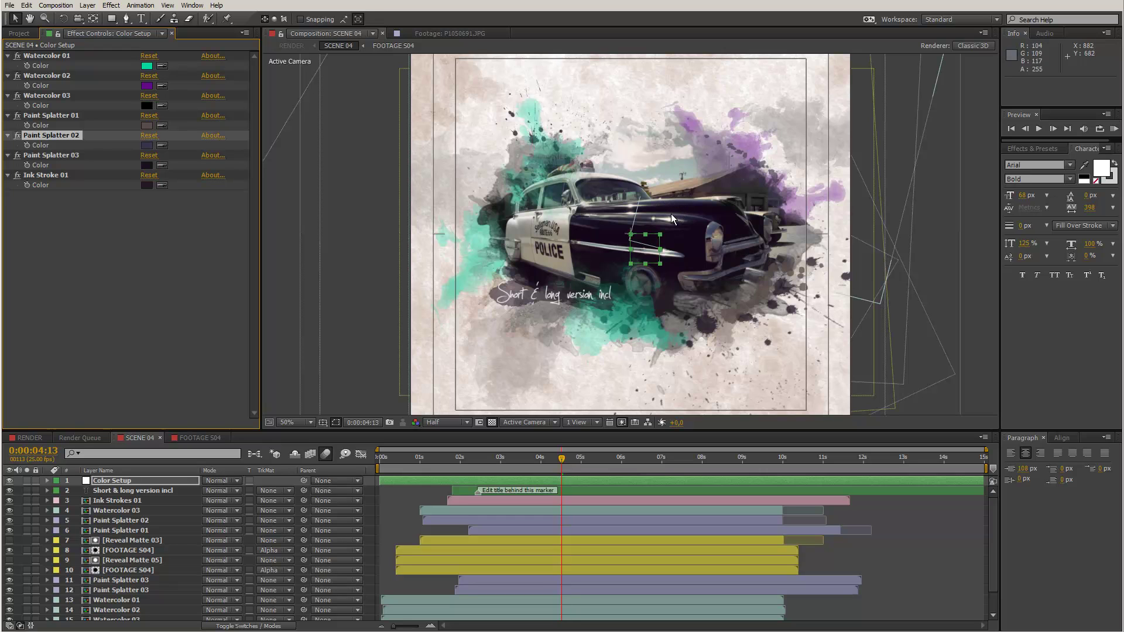
click(147, 147)
drag(134, 364, 155, 372)
click(314, 260)
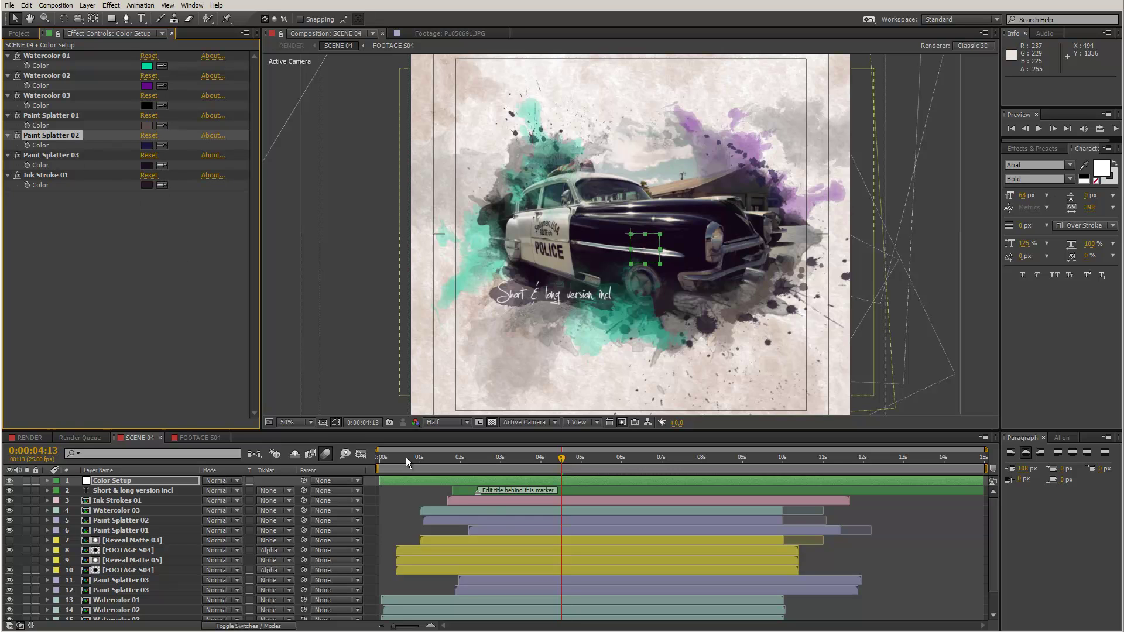
- Enlarge the timeline and toggle the visibility of both Paint Splatter 03 layers to identify their splatters in SCENE 04
drag(348, 431, 355, 329)
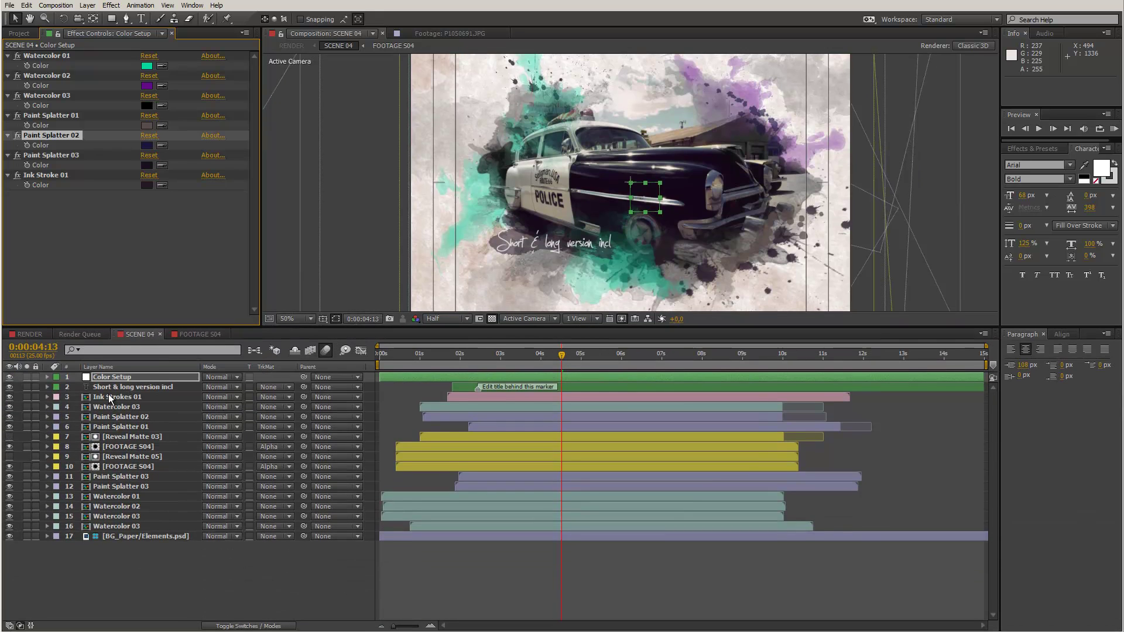
click(117, 486)
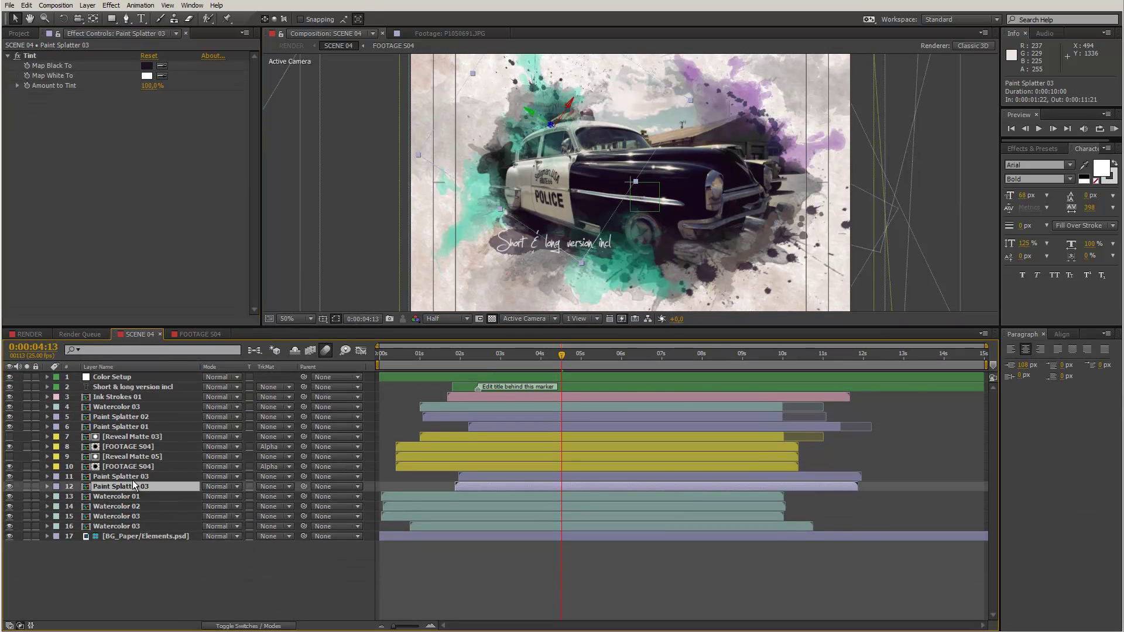
click(9, 487)
click(10, 487)
click(65, 476)
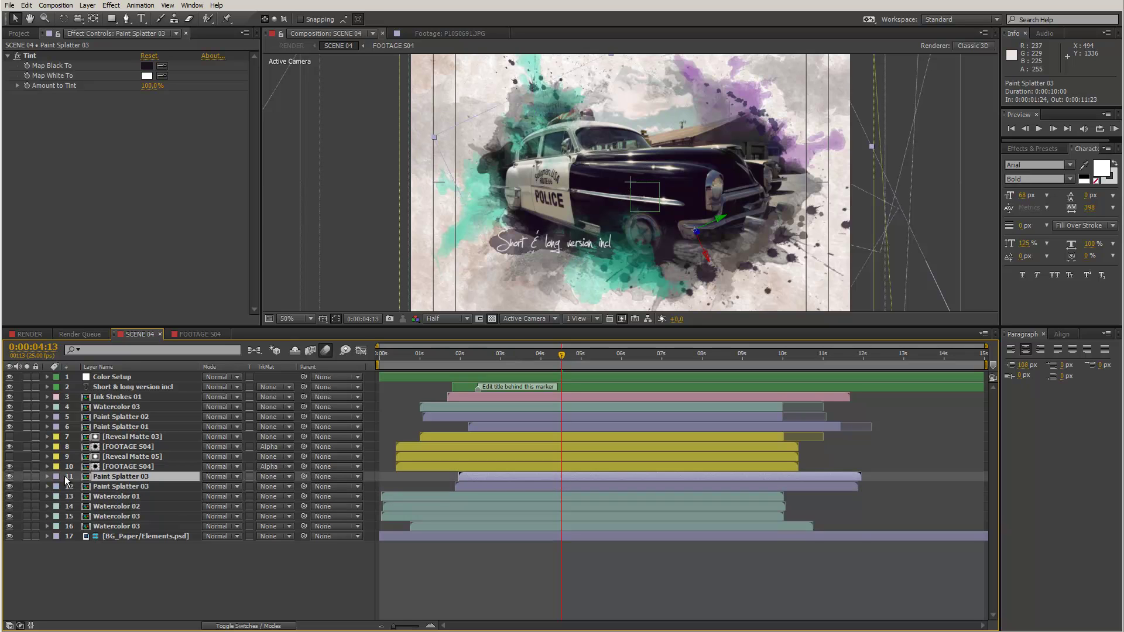
click(10, 477)
click(15, 476)
- Set the Paint Splatter 03 color on the Color Setup layer to a very dark purple sampled from the car's body
click(115, 377)
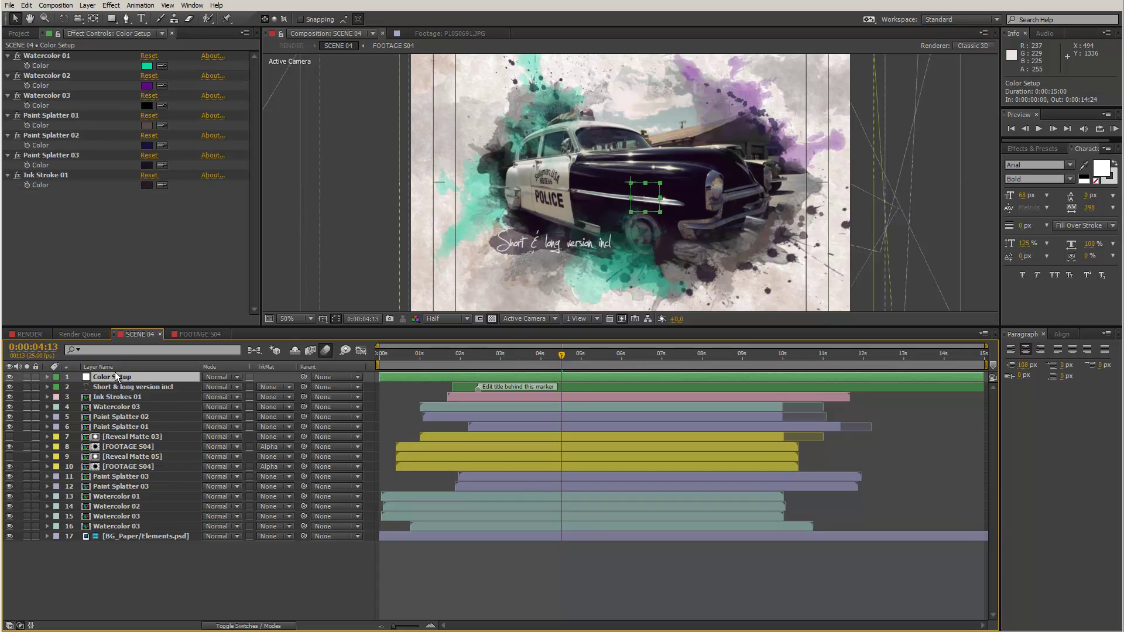
click(161, 165)
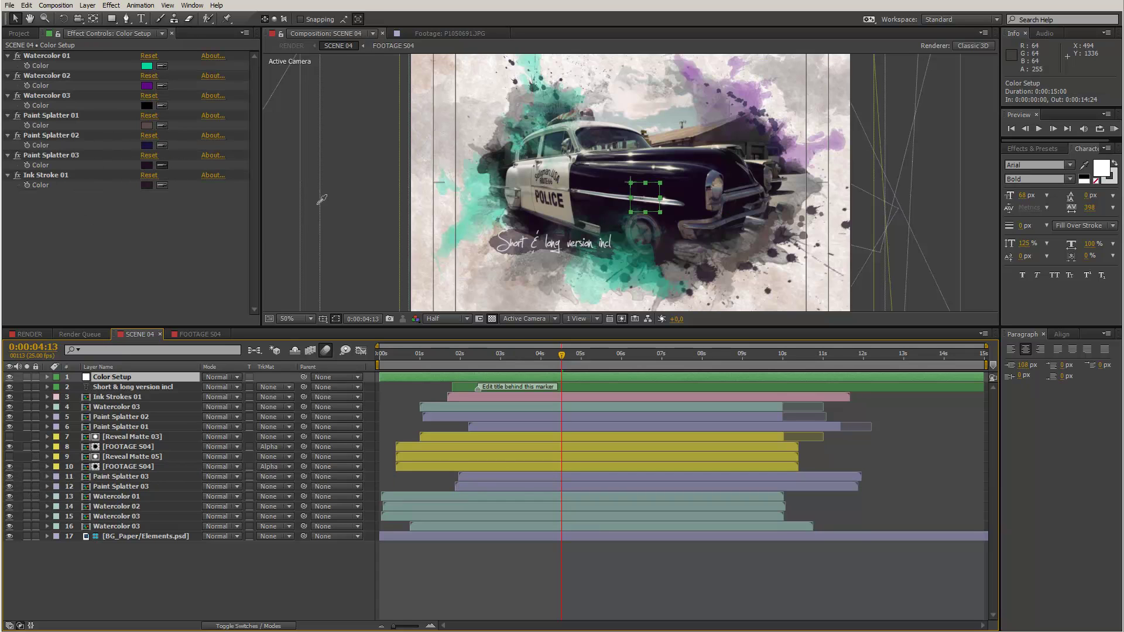
click(606, 204)
click(147, 166)
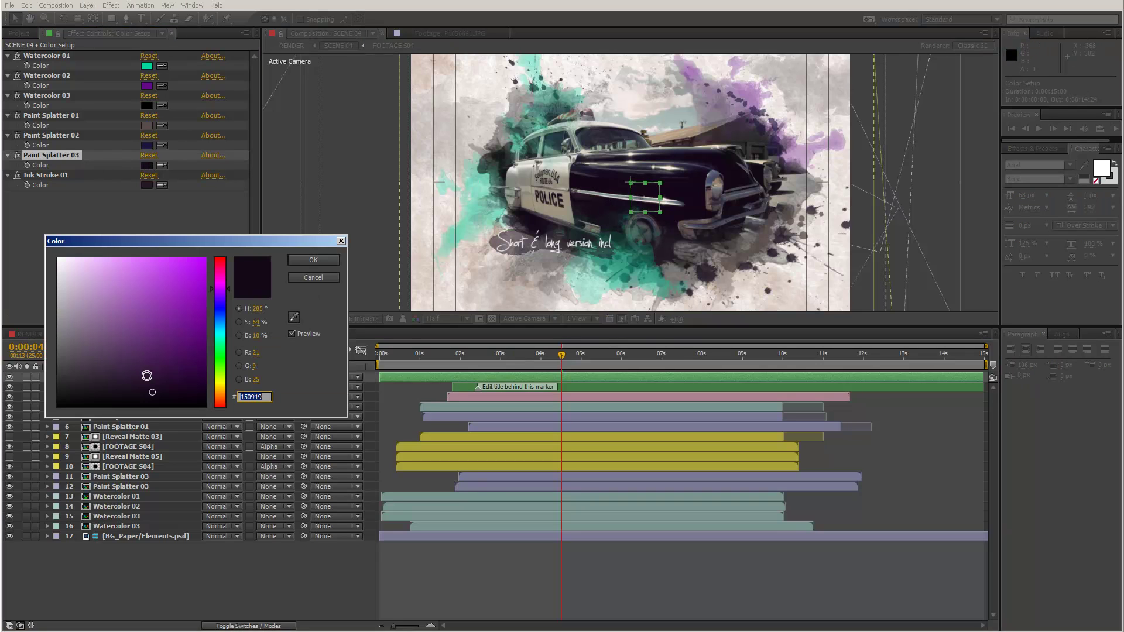
click(314, 260)
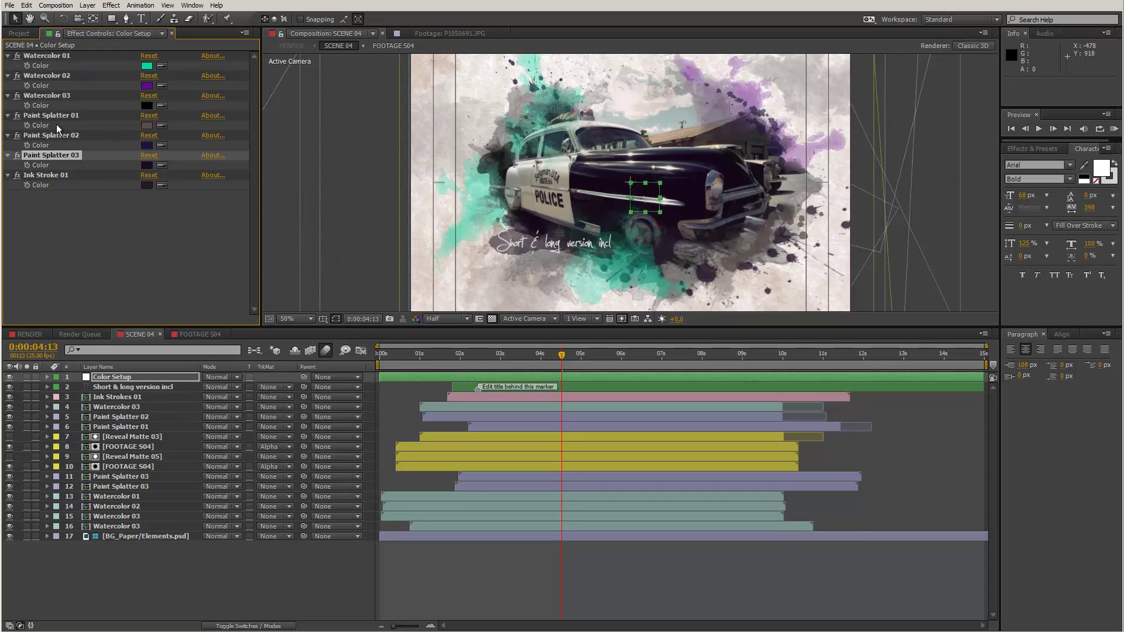
- Set the Watercolor 03 color on the Color Setup layer to dark purple 2B133D and return to the RENDER composition
click(73, 96)
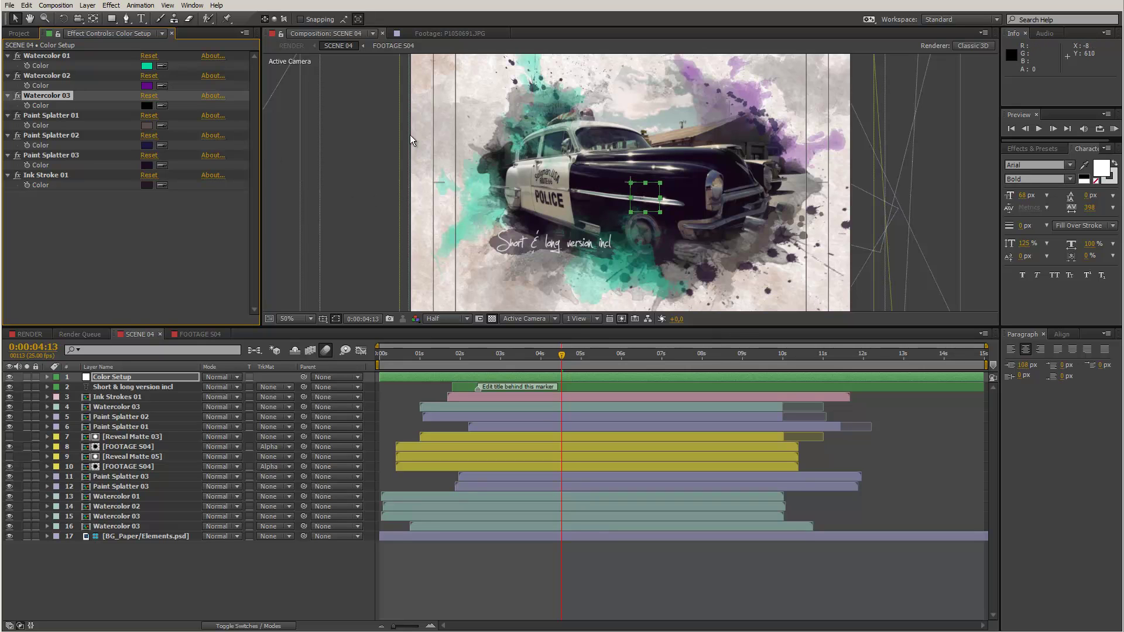
click(151, 107)
click(151, 108)
mouse_move(146, 329)
mouse_down()
mouse_move(188, 314)
mouse_move(205, 289)
mouse_move(191, 258)
mouse_move(140, 266)
mouse_up()
mouse_move(124, 299)
mouse_down()
mouse_move(166, 297)
mouse_move(147, 296)
mouse_up()
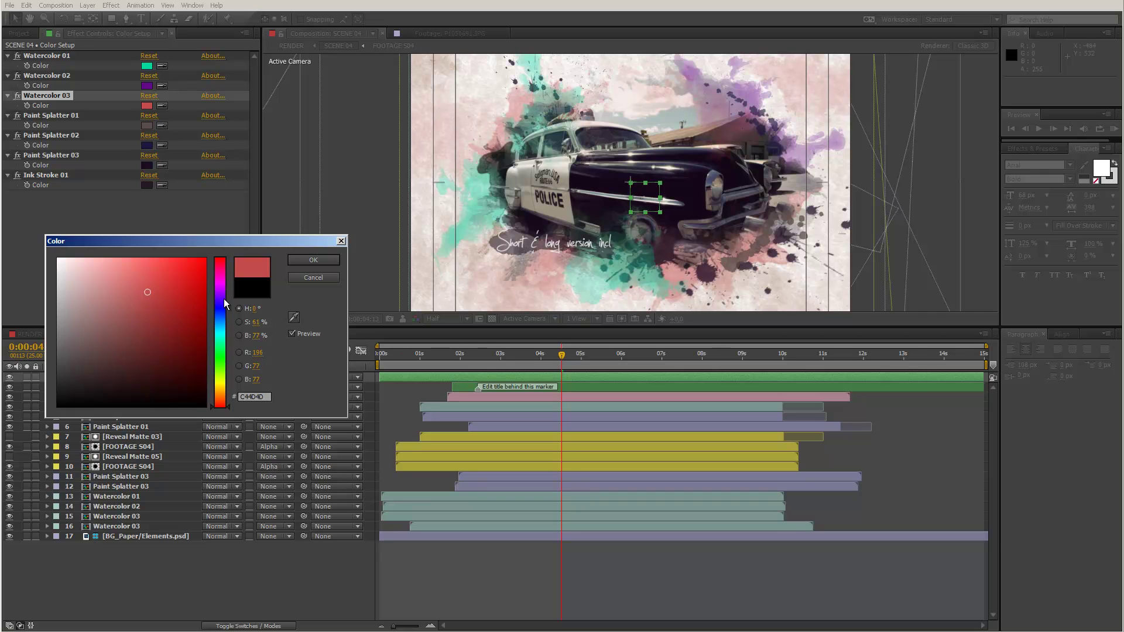
drag(219, 303, 221, 293)
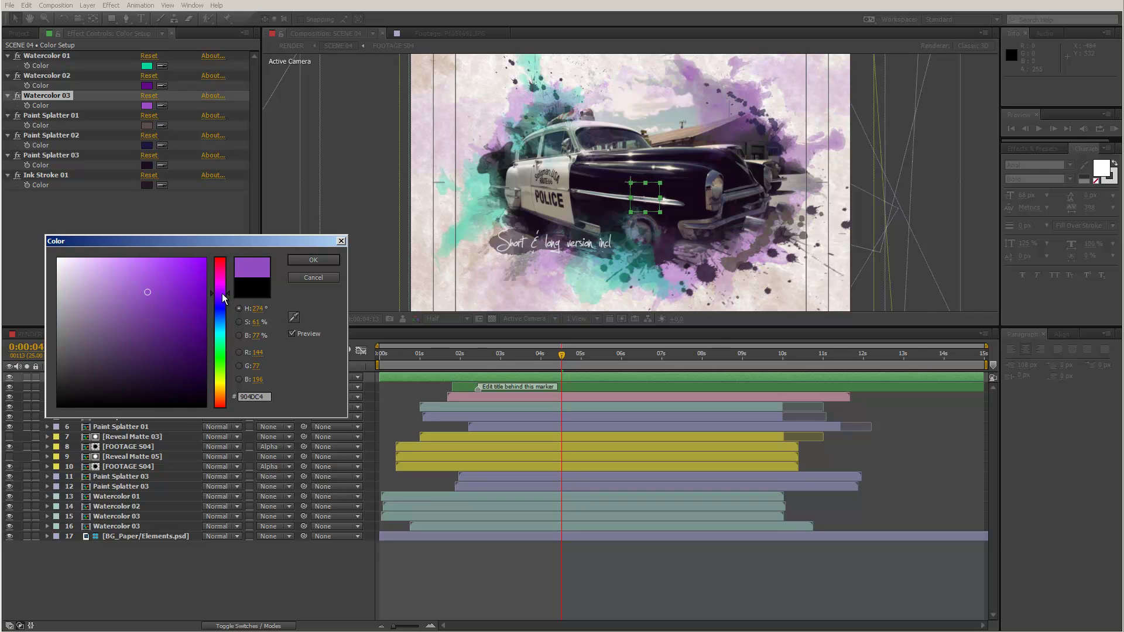
mouse_move(147, 296)
mouse_down()
mouse_move(154, 394)
mouse_move(160, 372)
mouse_up()
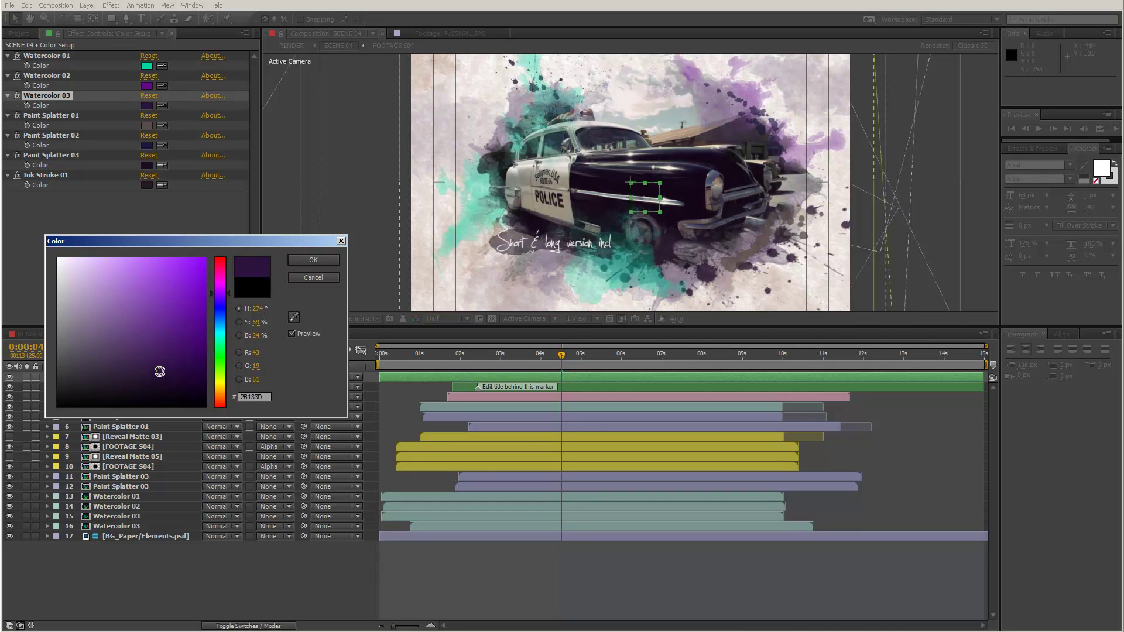
click(313, 260)
click(30, 335)
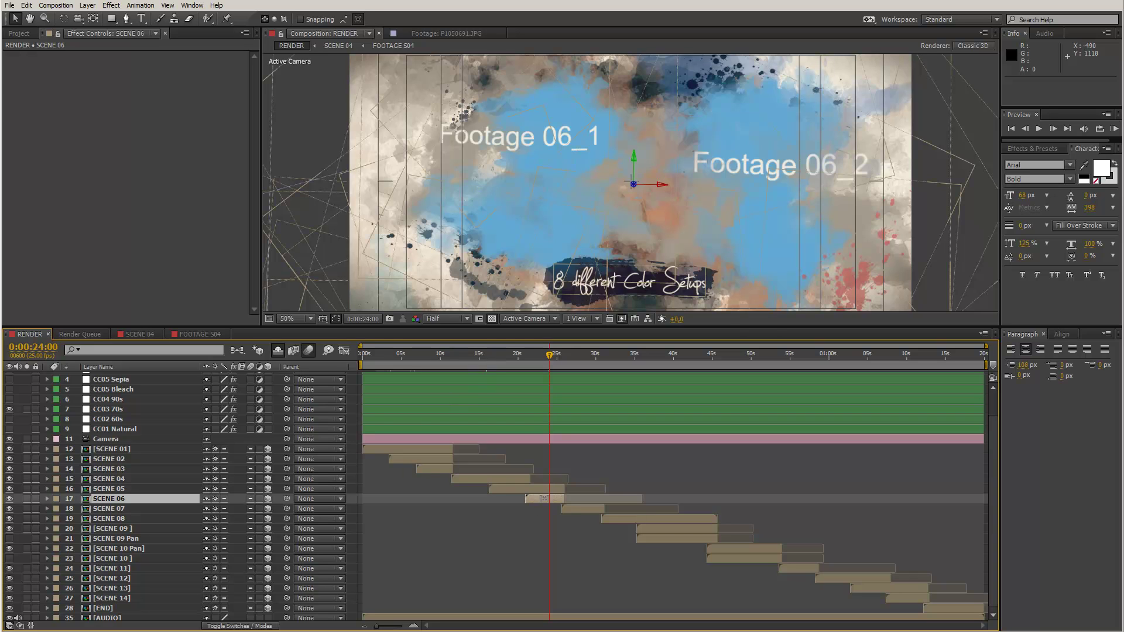
- Check the recolored car scene at 0:00:15:19 in the RENDER composition with an enlarged viewer and return to SCENE 04
click(484, 354)
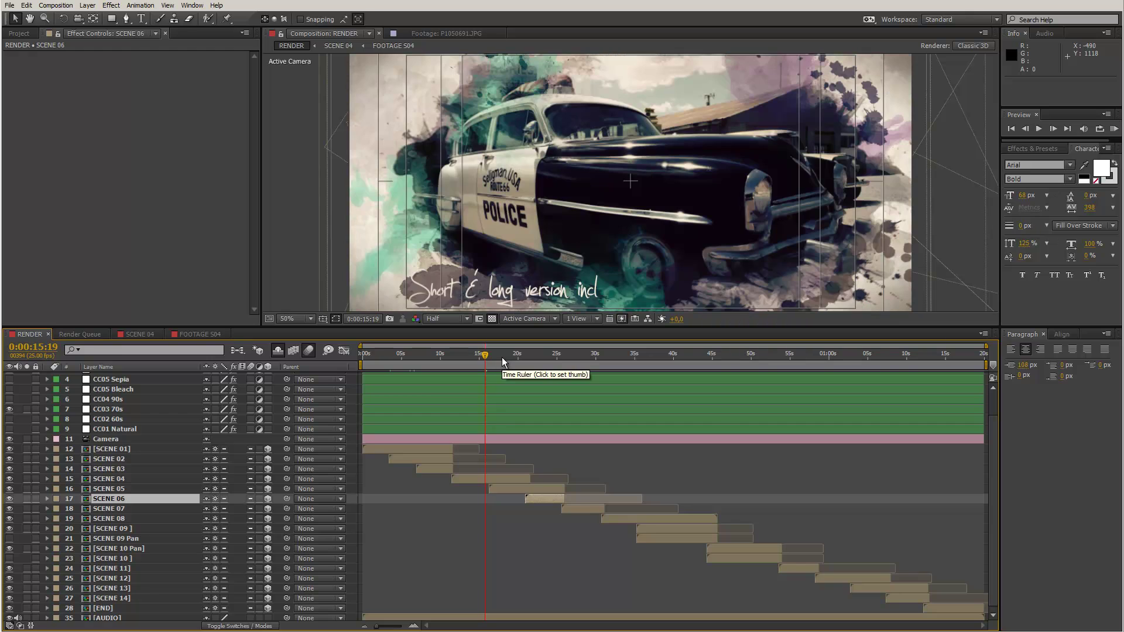
drag(618, 327, 618, 415)
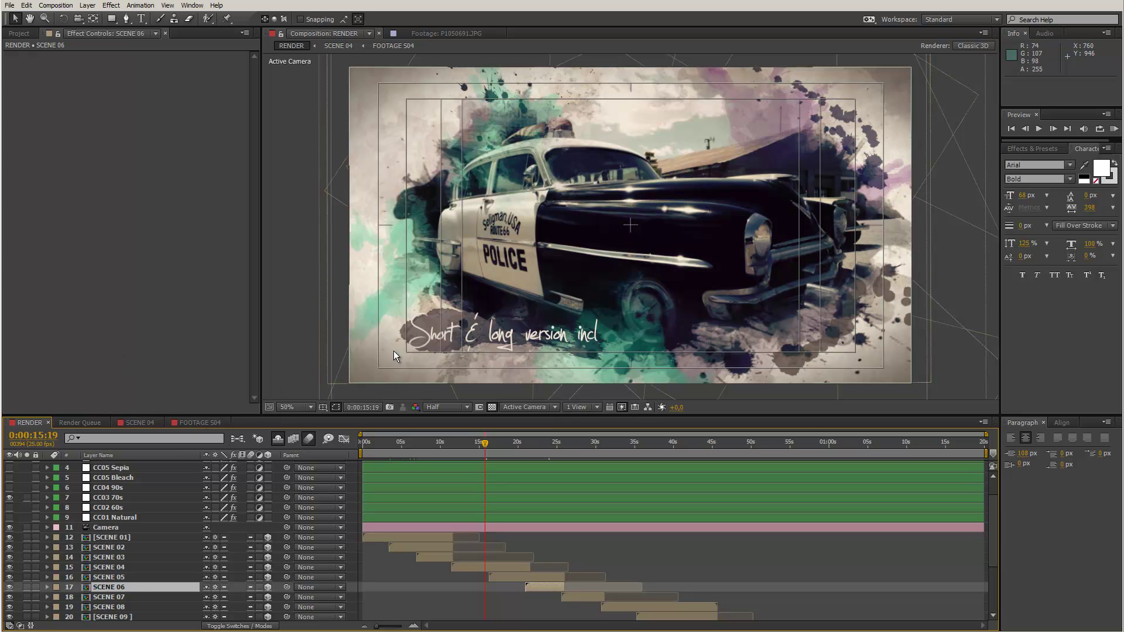
click(147, 423)
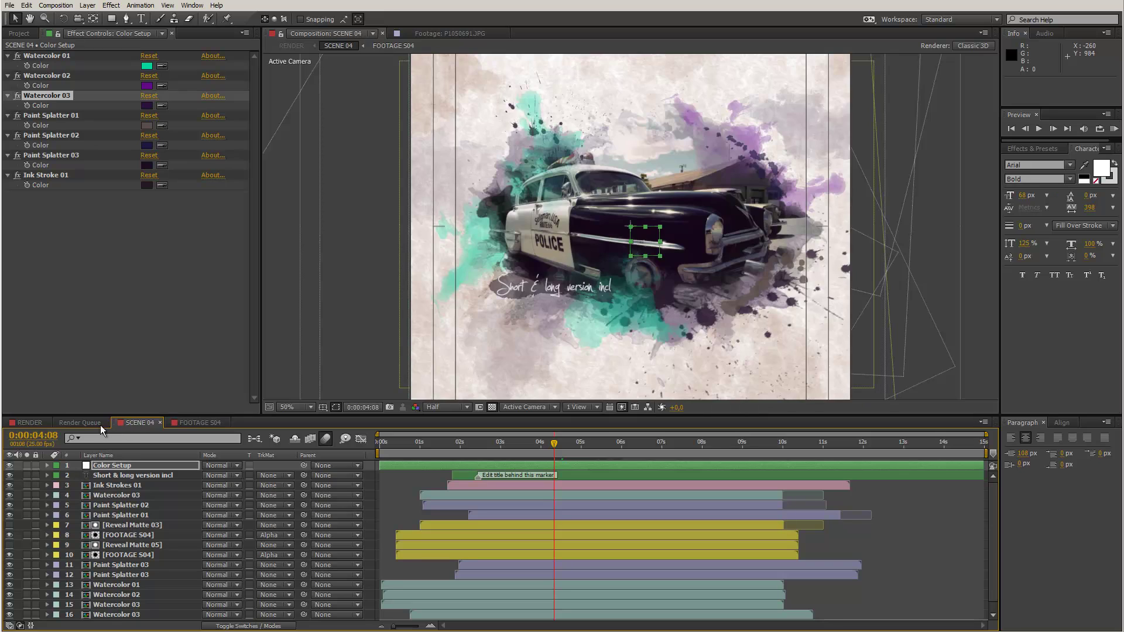
- Replace SCENE 04's title text with "Selgiman, USA" and a second line reading "small town on the Route 66"
click(110, 476)
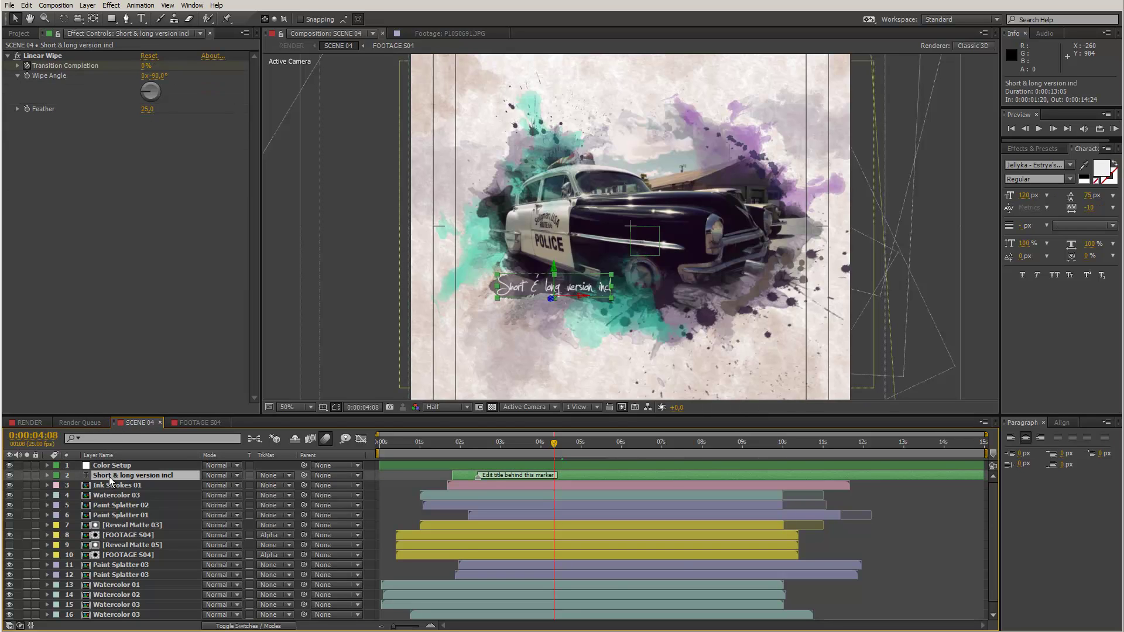
double_click(107, 478)
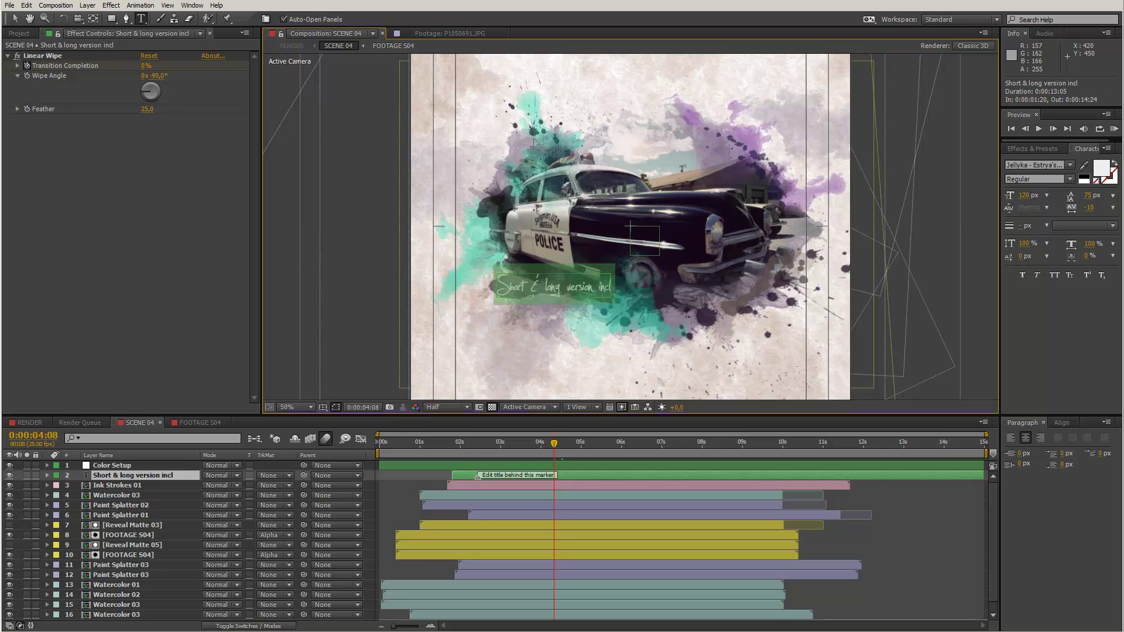
text(Selgim)
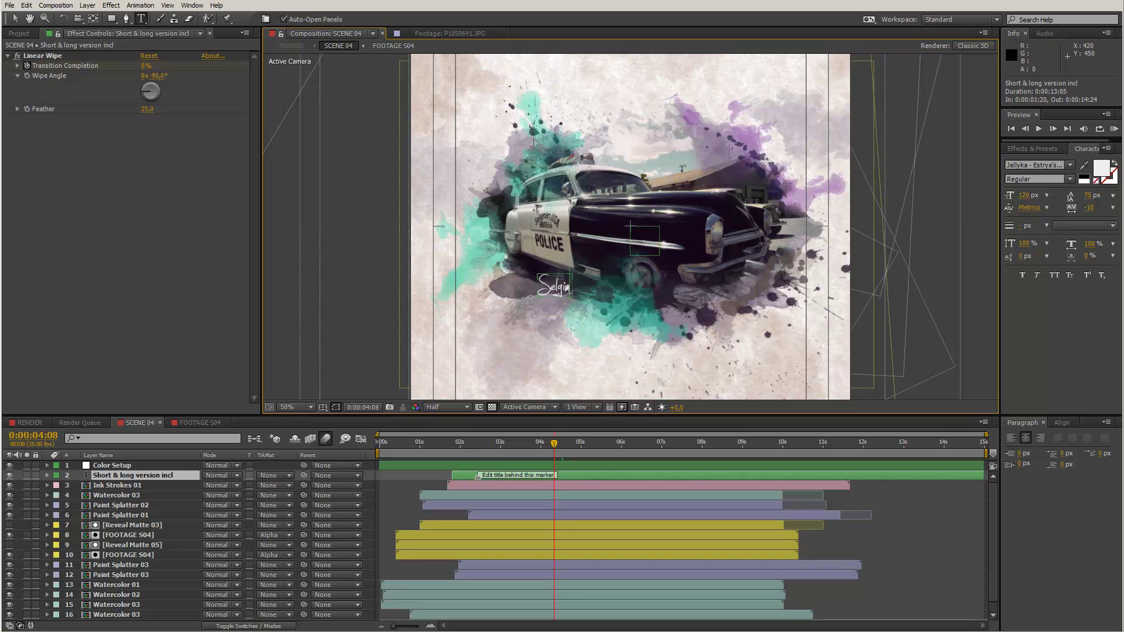
text(an USA)
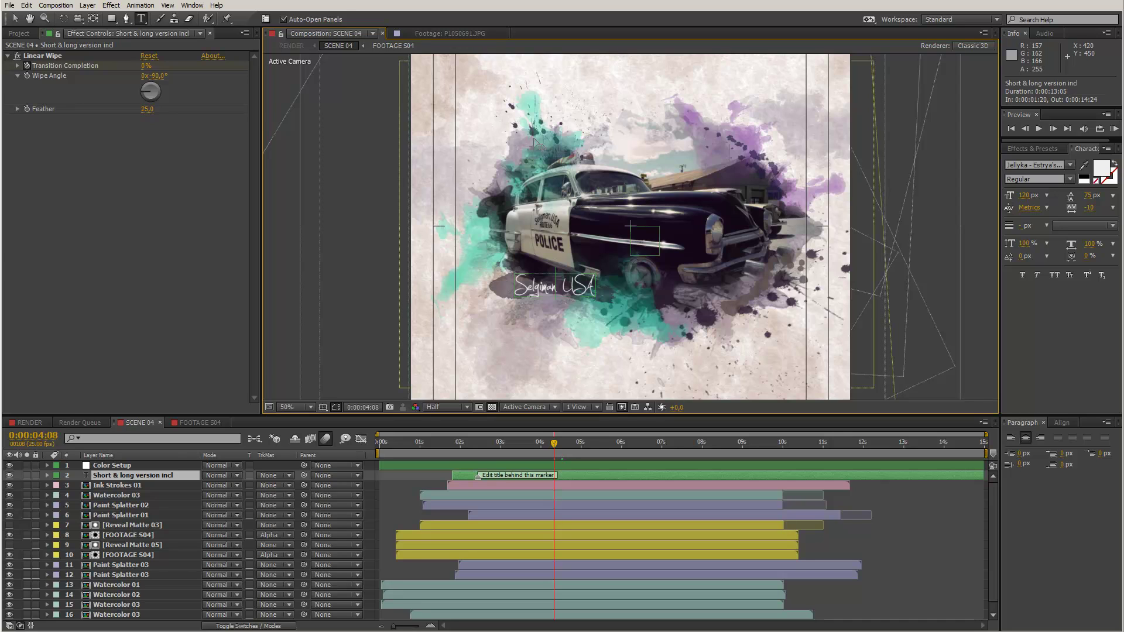
text(,)
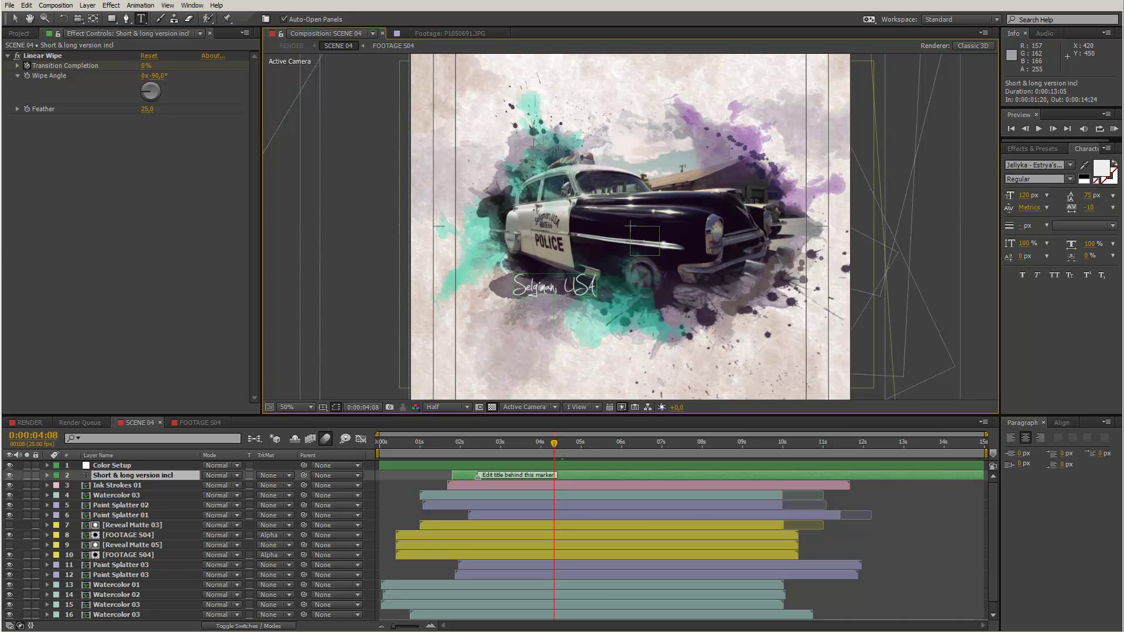
key(Return)
text(small town on the Route 66)
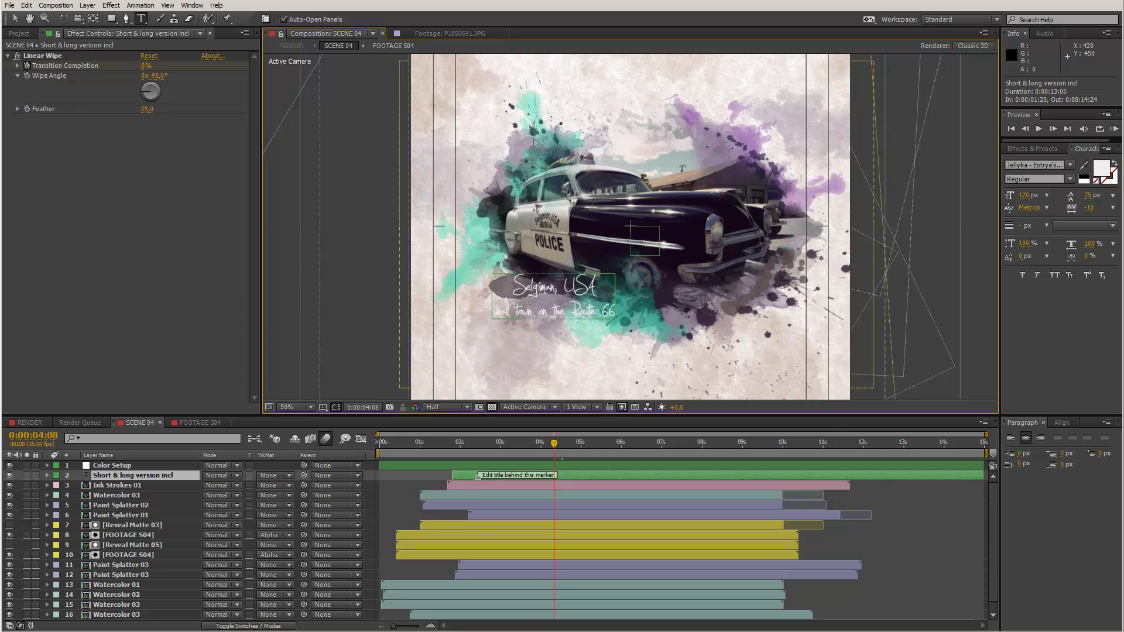
- Set the title's second line to a font size of 85 px and a leading of 45 px, and finish the text editing
drag(491, 313, 574, 316)
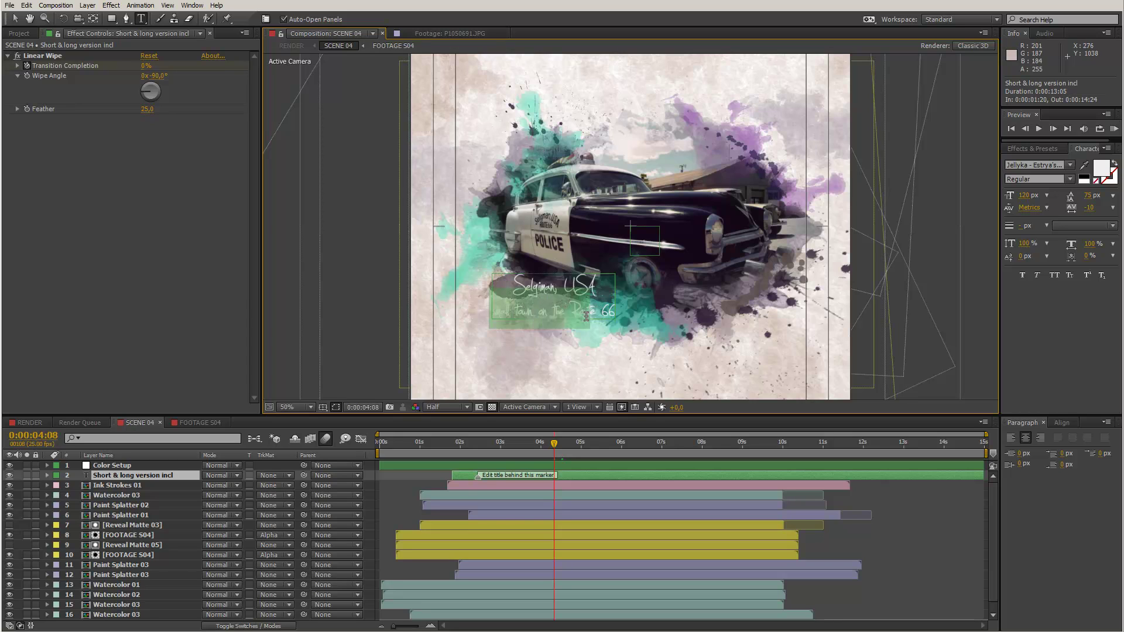
click(1026, 194)
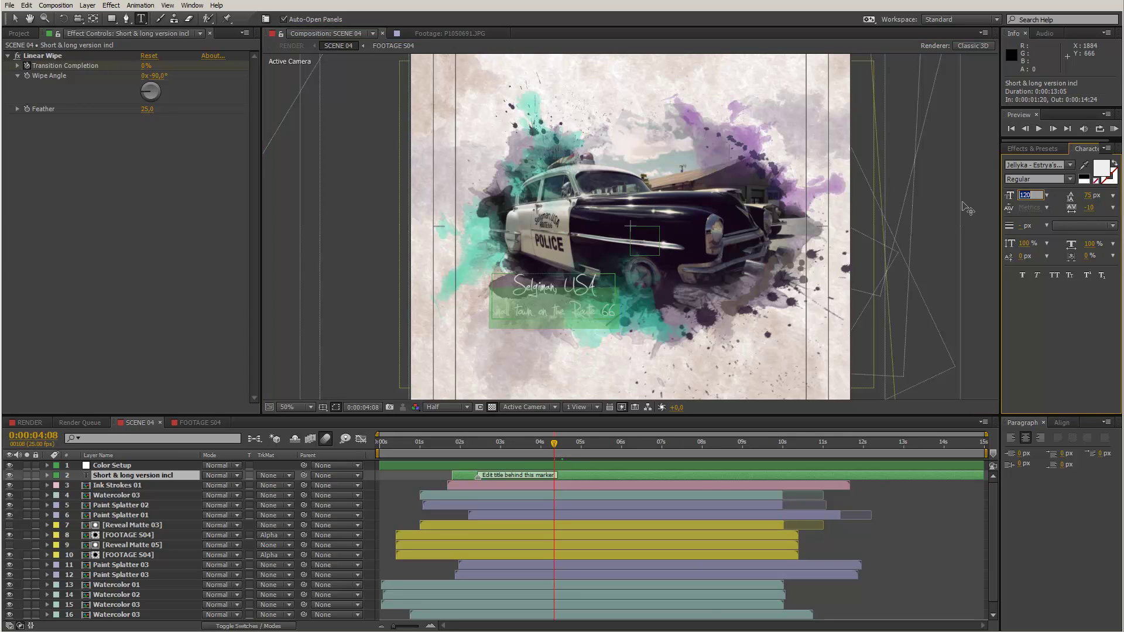
text(8)
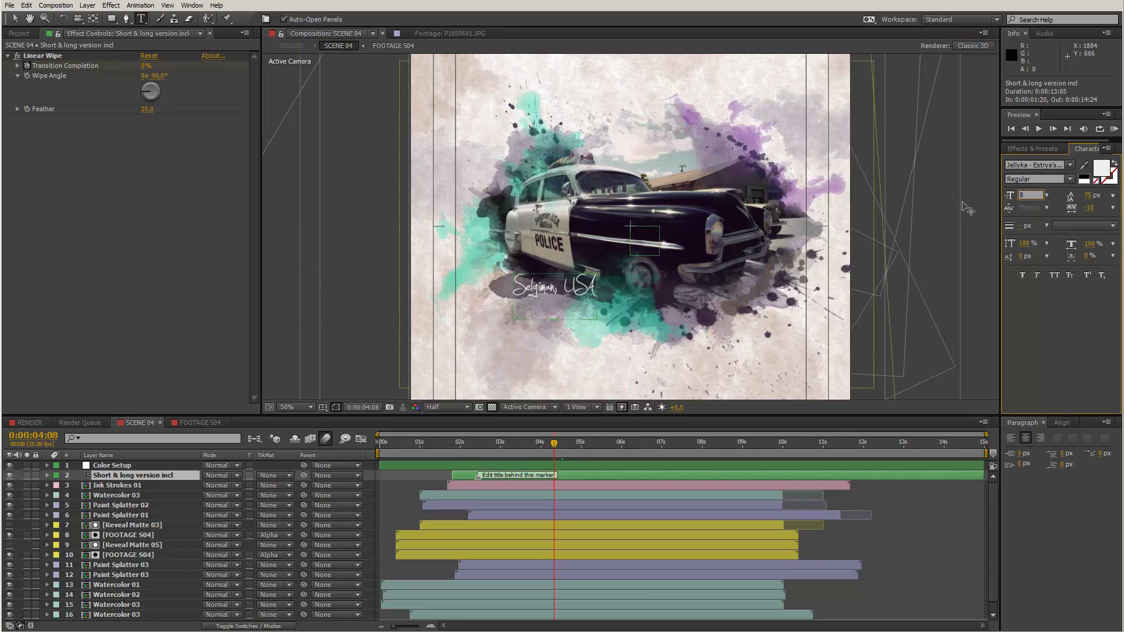
text(5)
key(Return)
click(1088, 196)
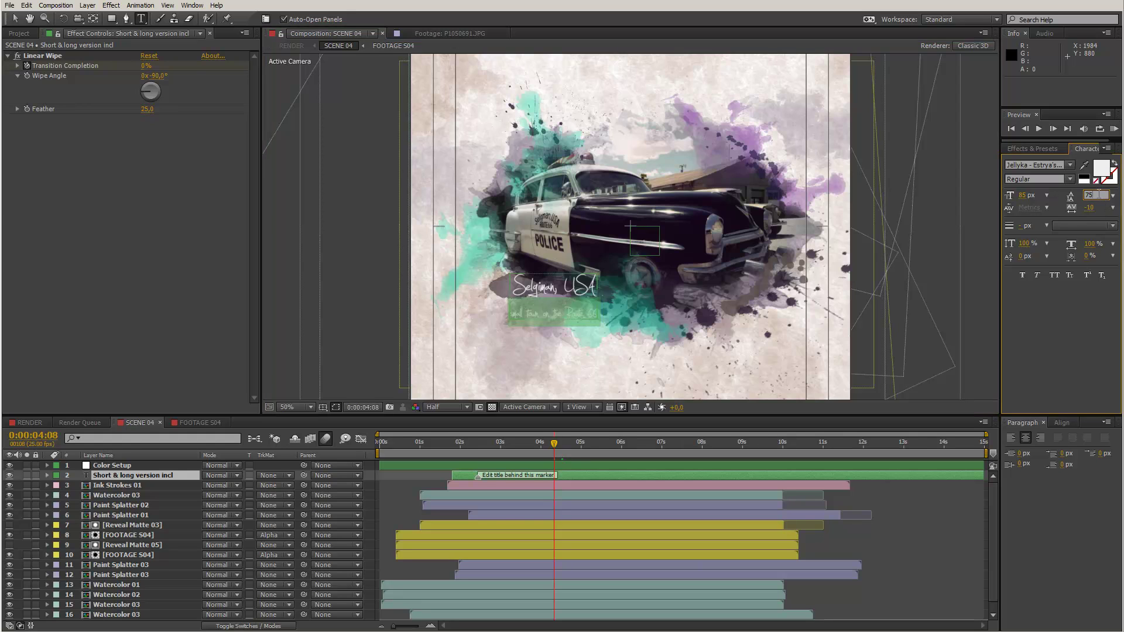
text(45)
key(Return)
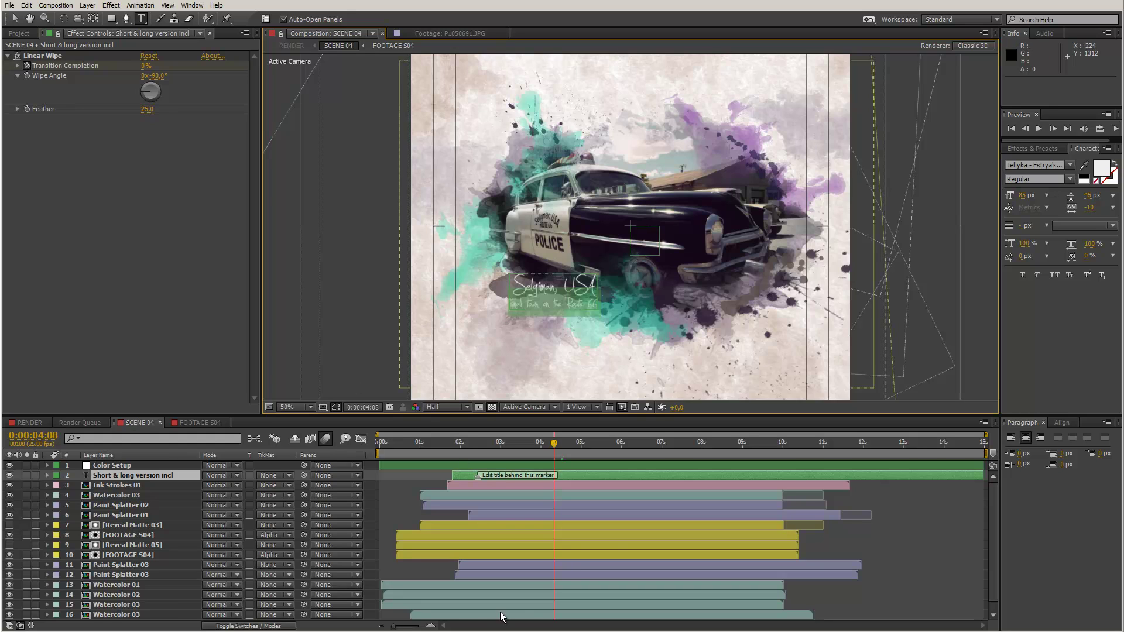
click(401, 496)
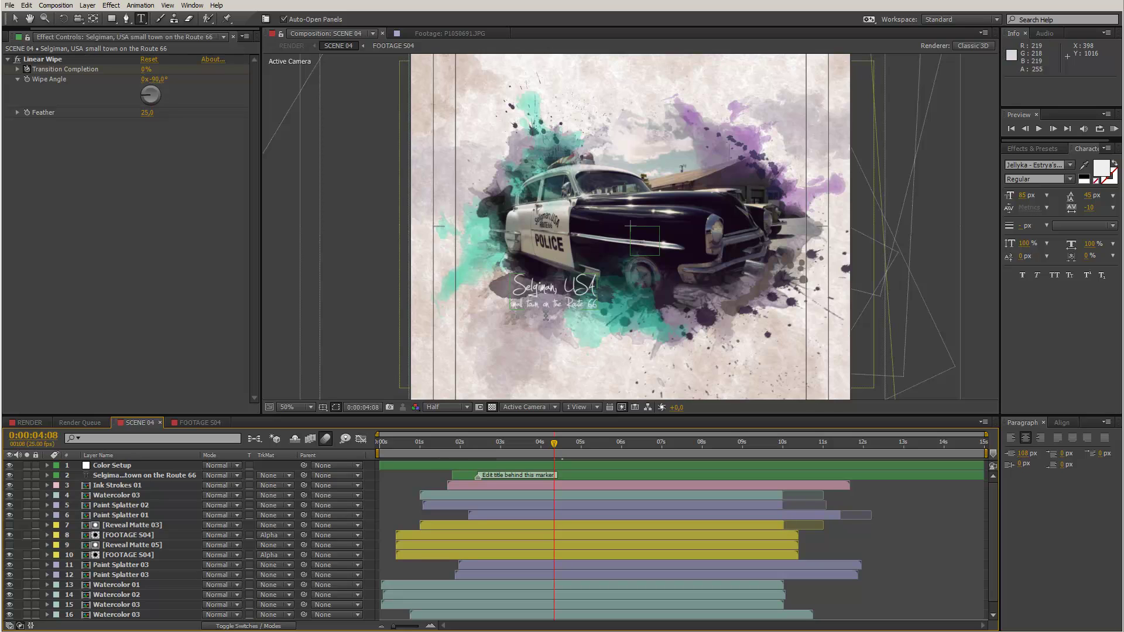
key(v)
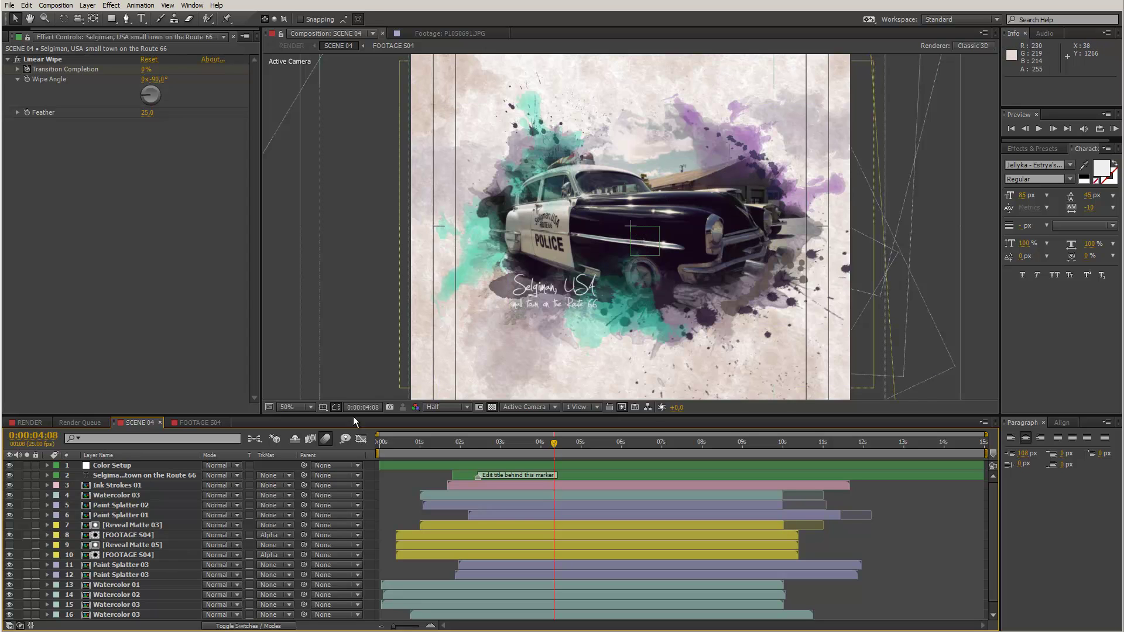
- Select the Ink Strokes 01 layer and examine the Elements PSD Layers folder in the project's Assets
click(122, 486)
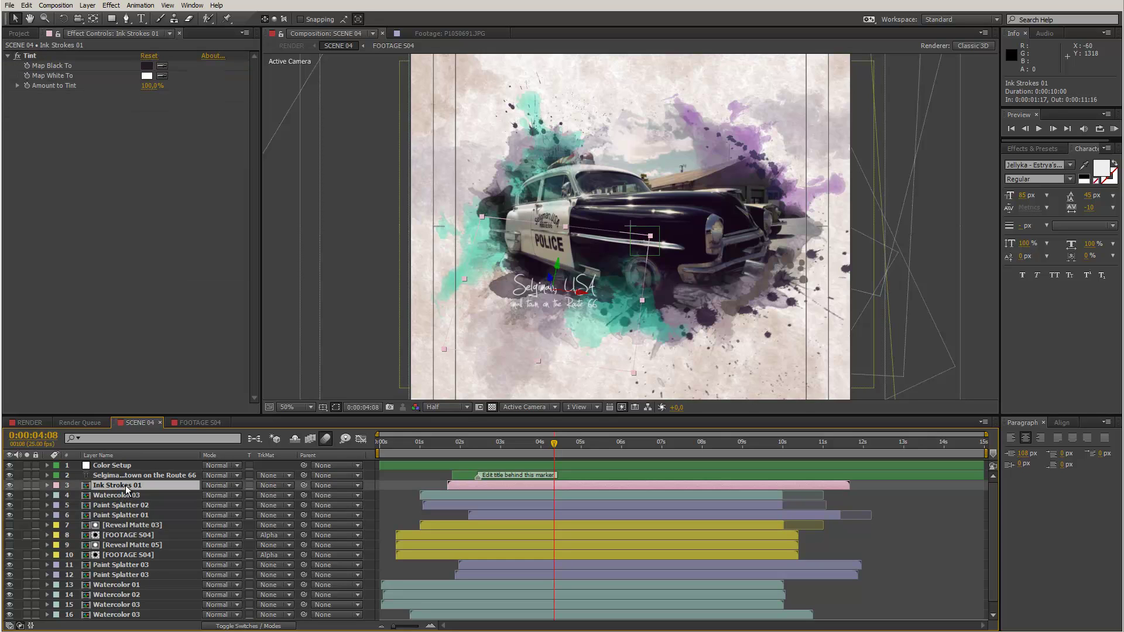
click(19, 34)
click(9, 138)
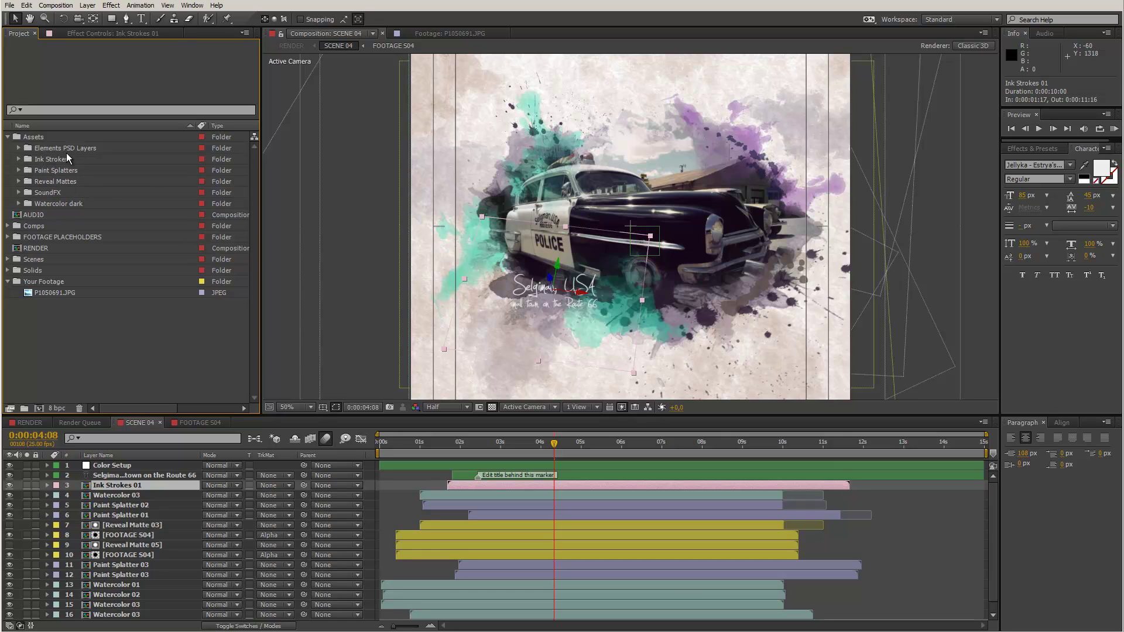
click(19, 149)
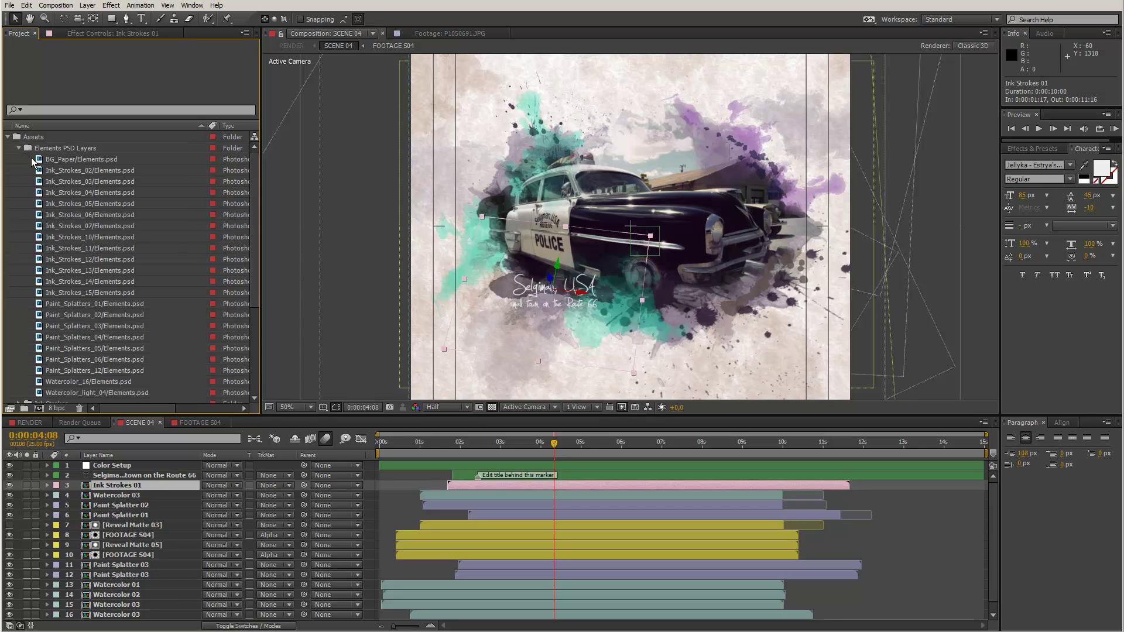
mouse_move(253, 170)
mouse_down()
mouse_move(253, 202)
mouse_move(259, 189)
mouse_up()
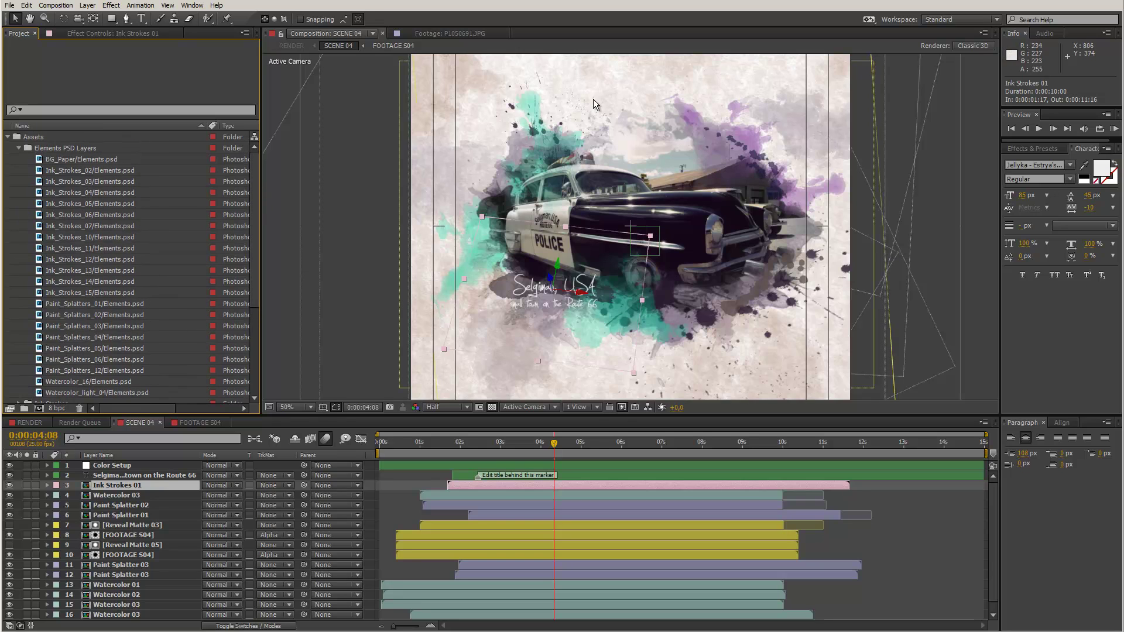
click(19, 148)
- Examine the Ink Strokes, Paint Splatters, Reveal Mattes and Watercolor dark asset folders for alternative scene elements
click(41, 162)
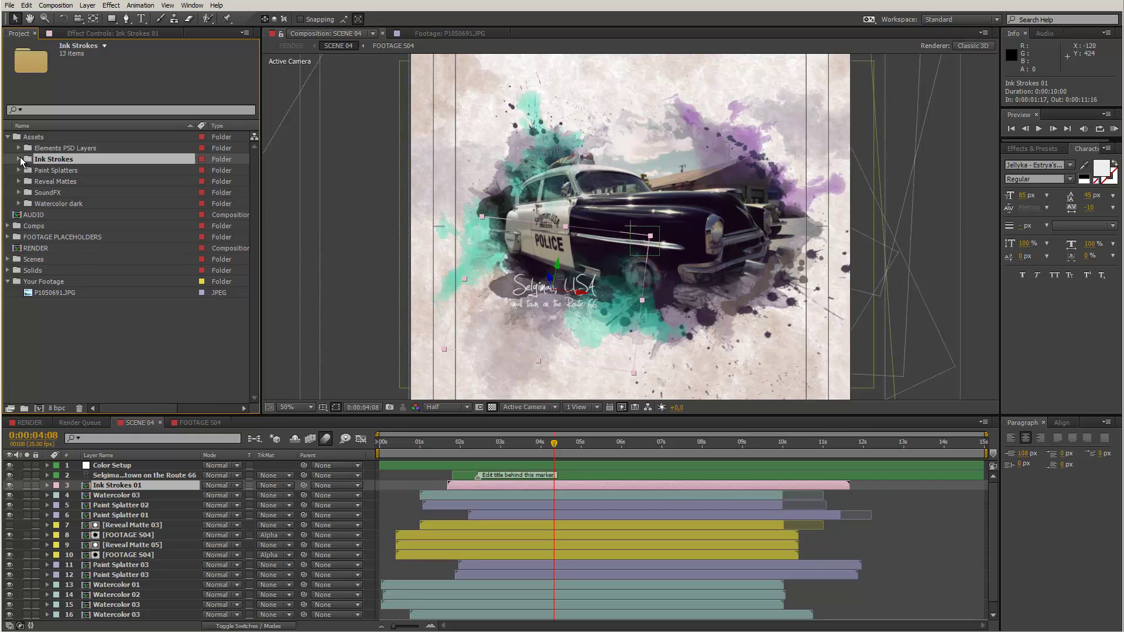
click(20, 160)
click(19, 315)
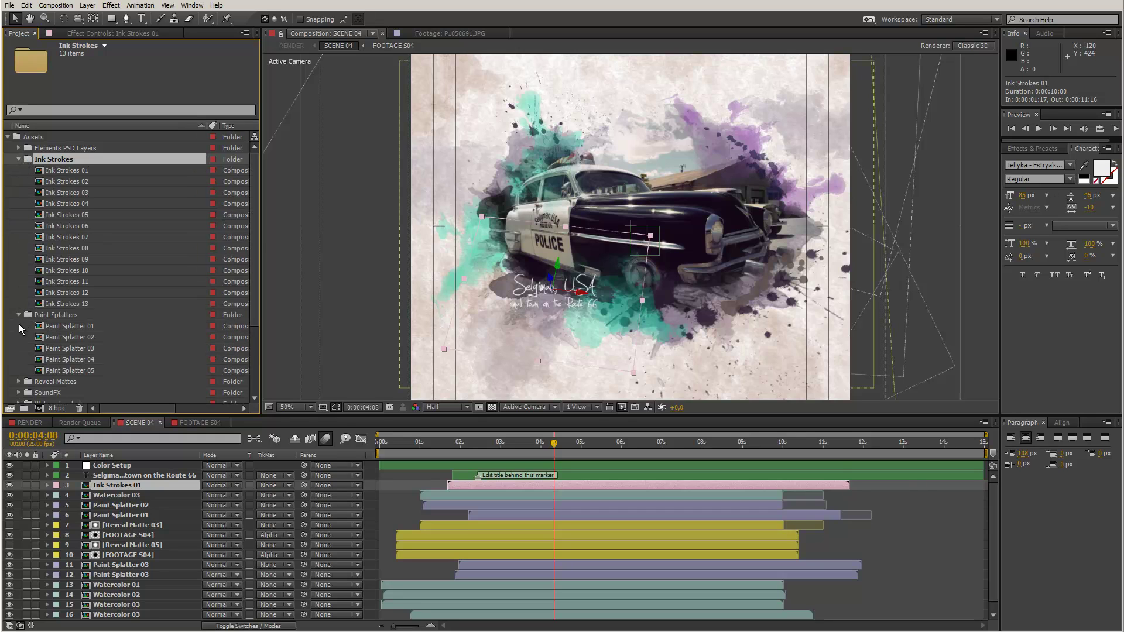
click(19, 315)
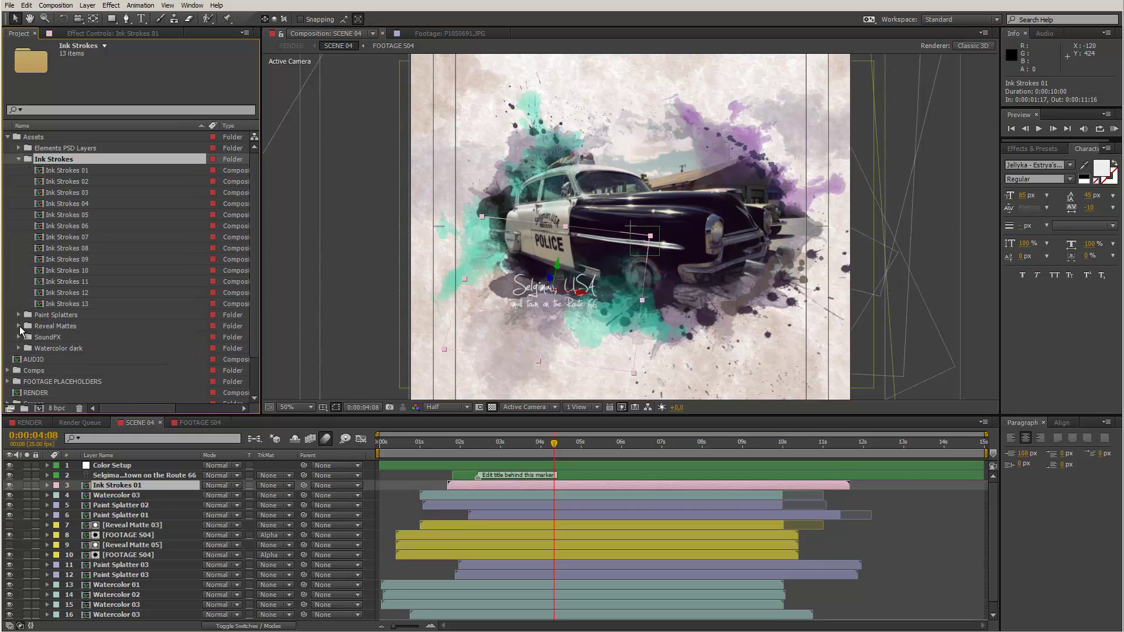
click(20, 327)
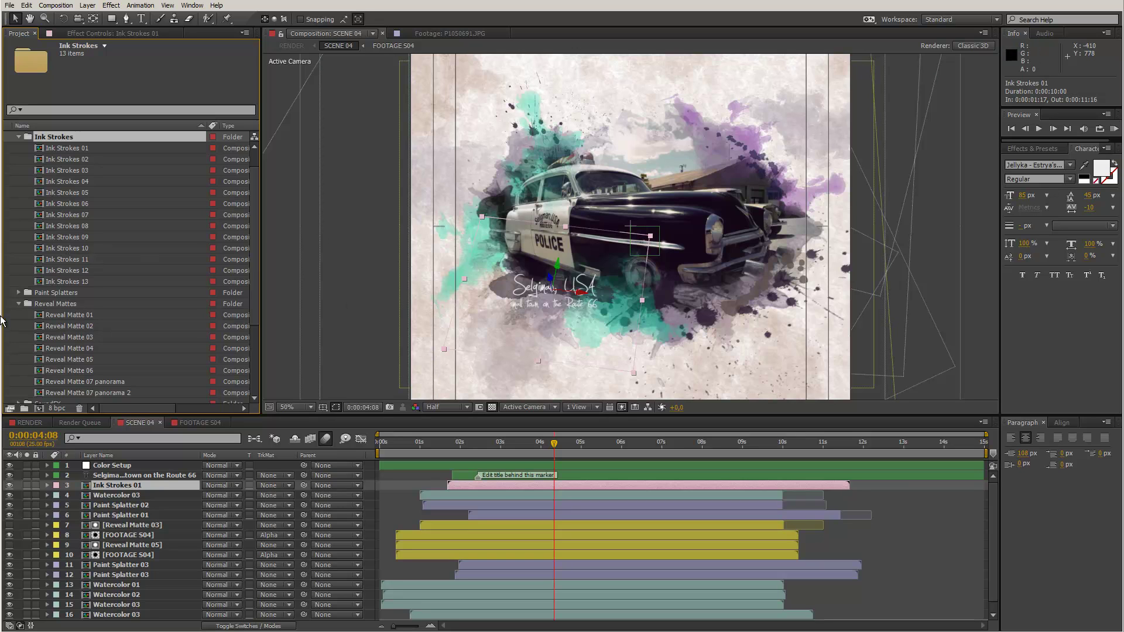
click(19, 304)
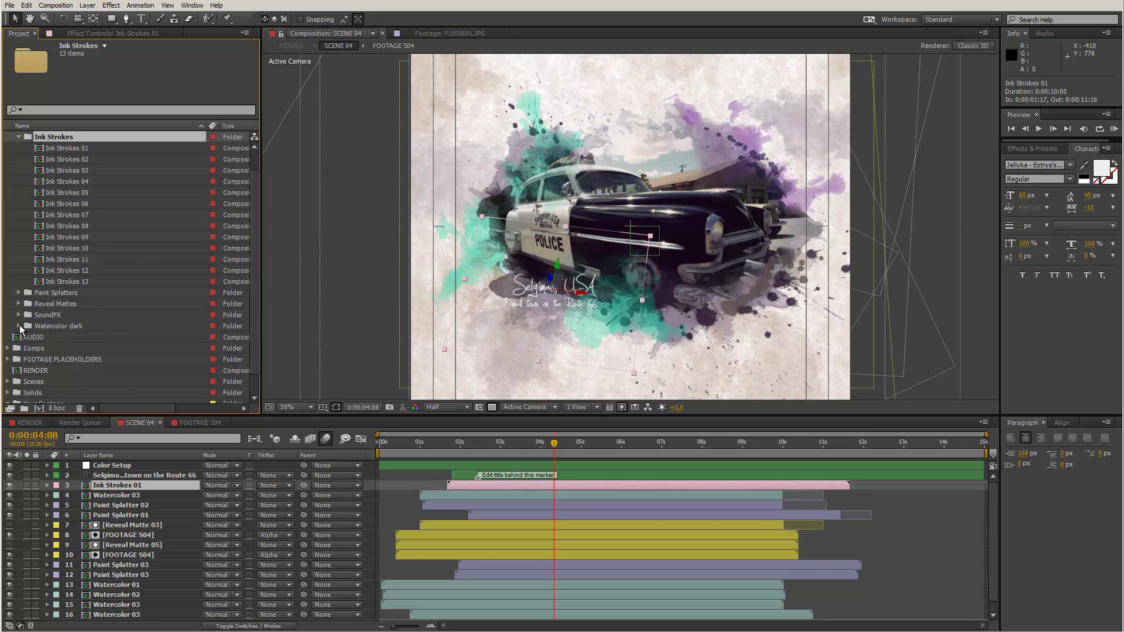
click(19, 327)
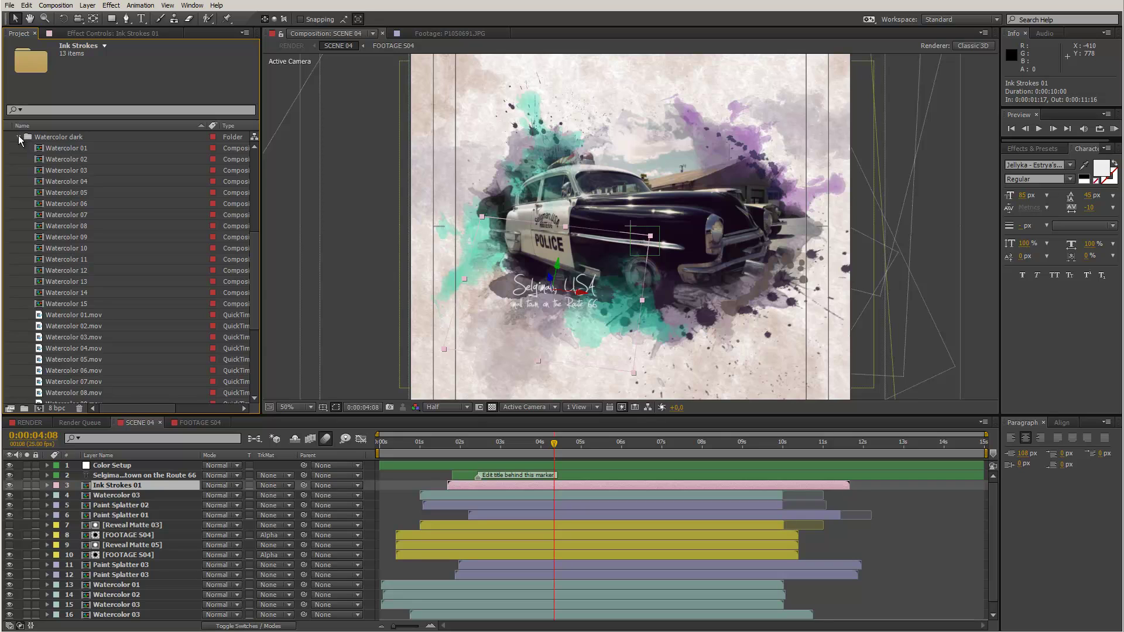
click(19, 138)
click(19, 303)
click(19, 304)
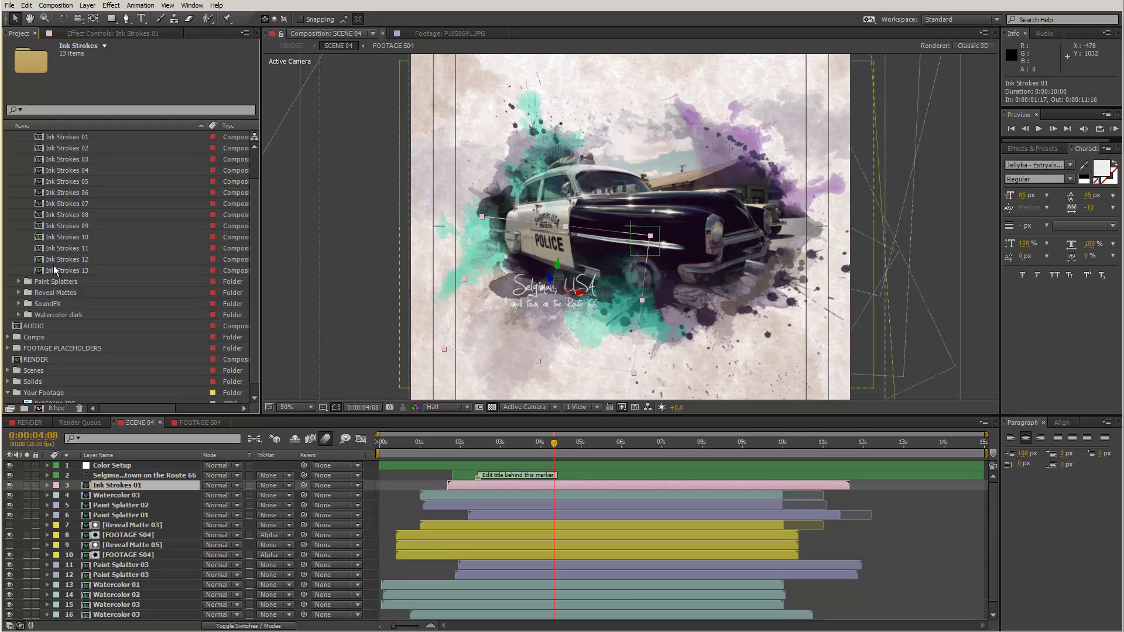
- Preview the Ink Strokes 09 composition and swap it in as the source of SCENE 04's Ink Strokes 01 layer
click(39, 230)
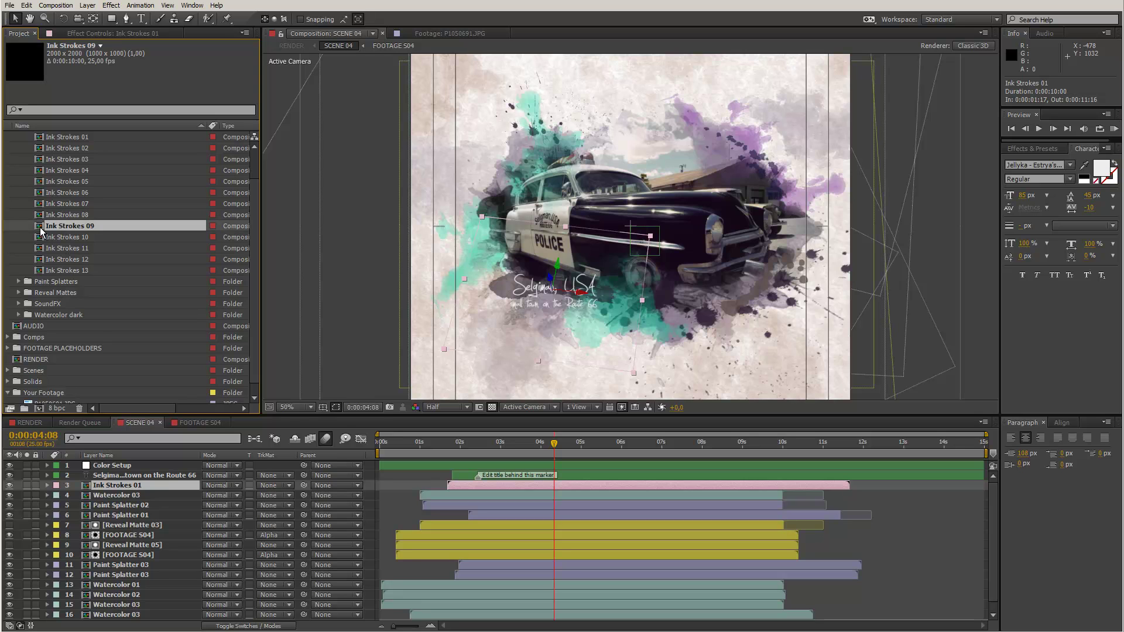
double_click(41, 229)
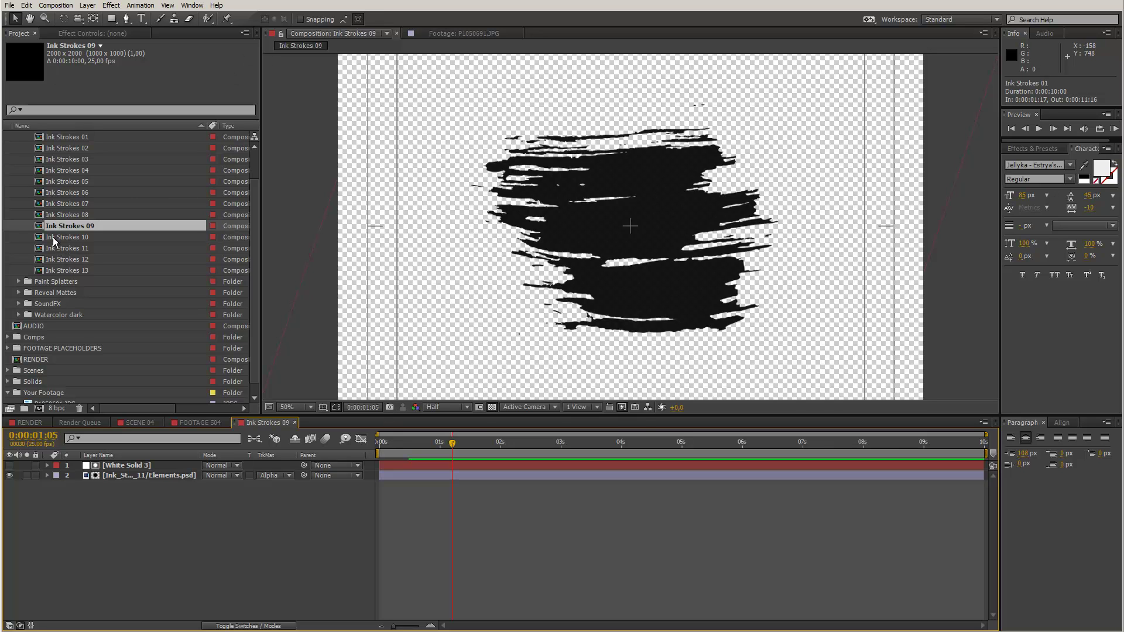
click(296, 422)
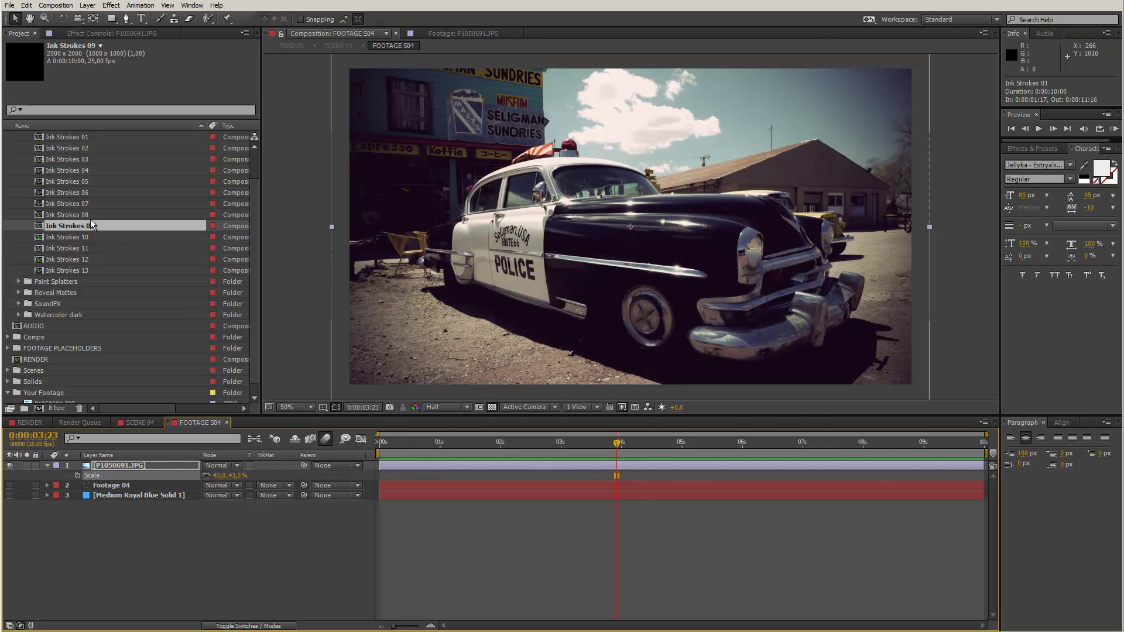
click(139, 422)
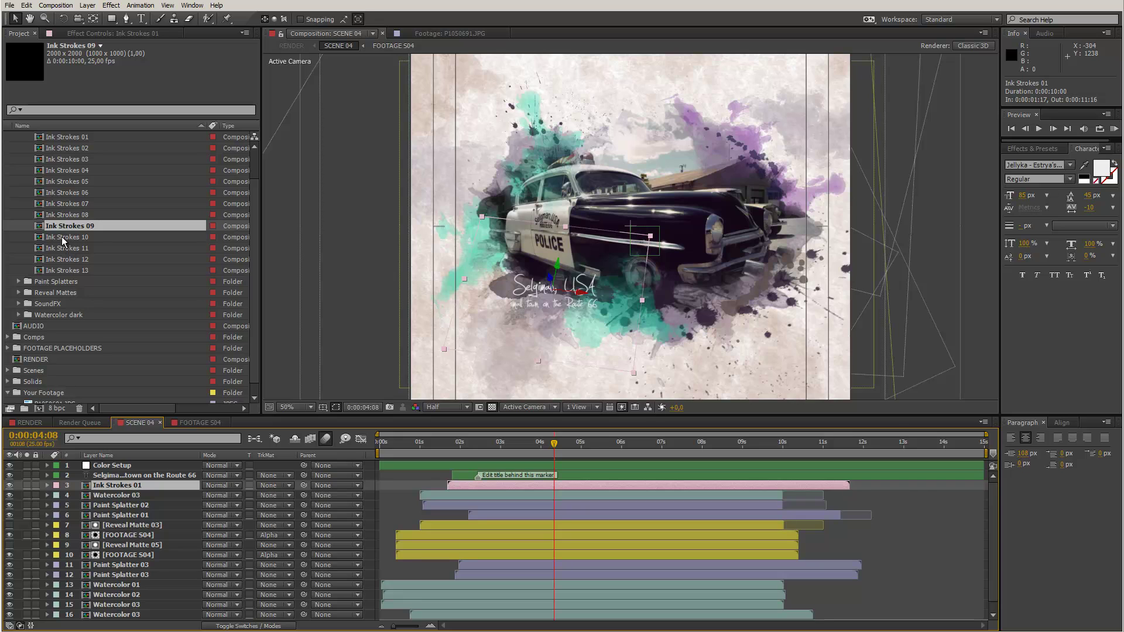
mouse_move(41, 229)
mouse_down()
mouse_move(111, 322)
mouse_move(138, 490)
mouse_up()
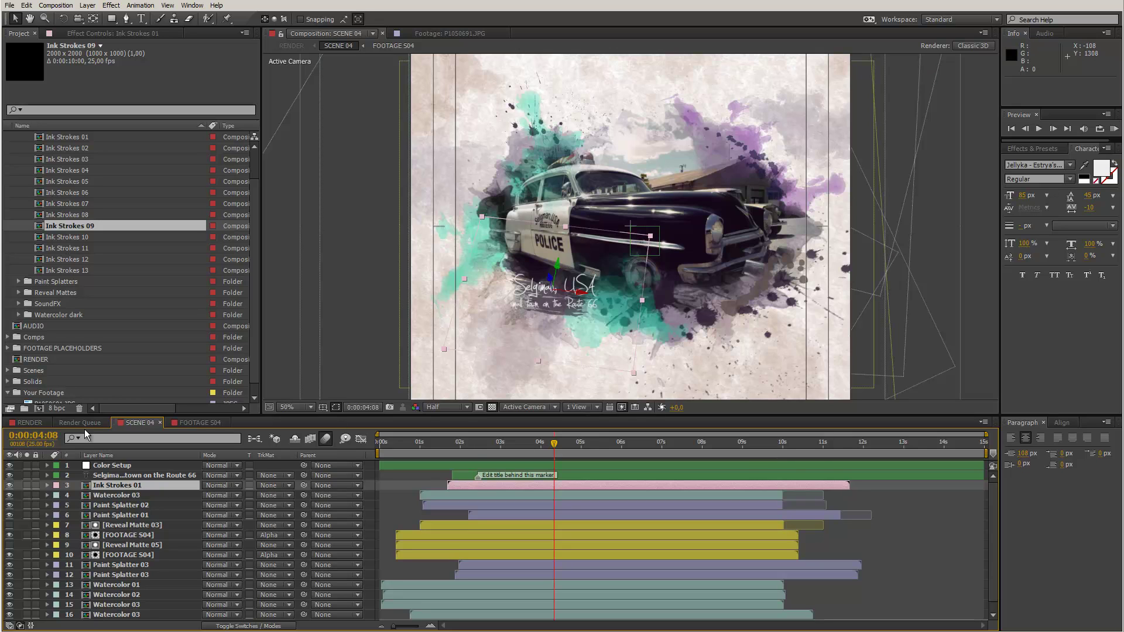
- Unlink the ink stroke layer's scale proportions, enlarge it to about 38.5% by 26.3%, and shift it slightly down behind the title
key(s)
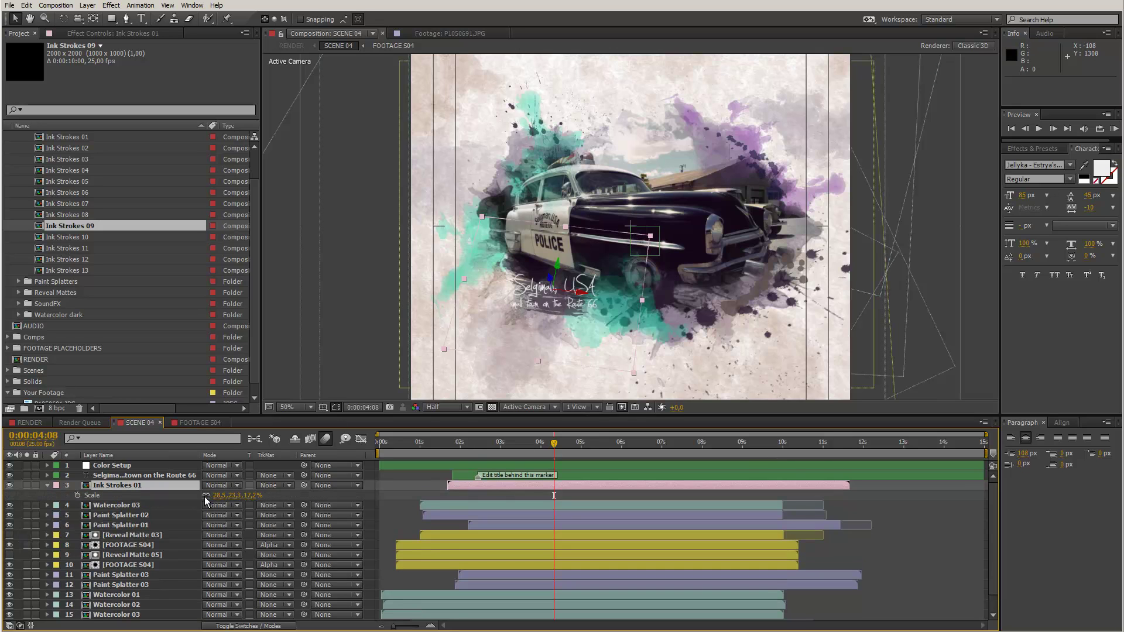
click(206, 496)
drag(218, 496, 236, 495)
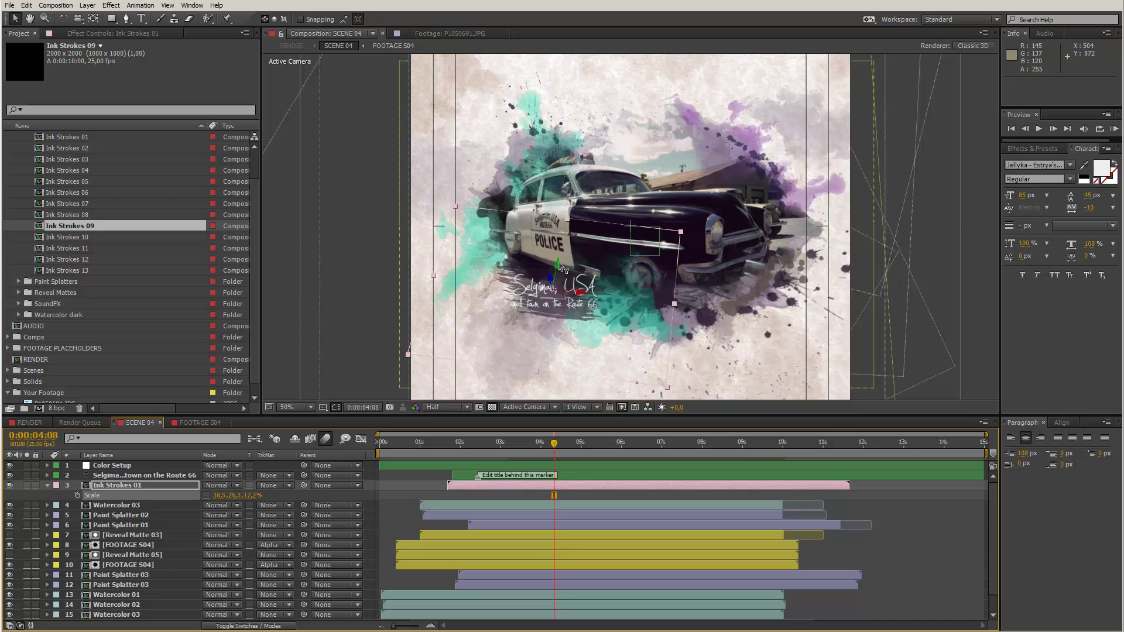
drag(563, 269, 562, 273)
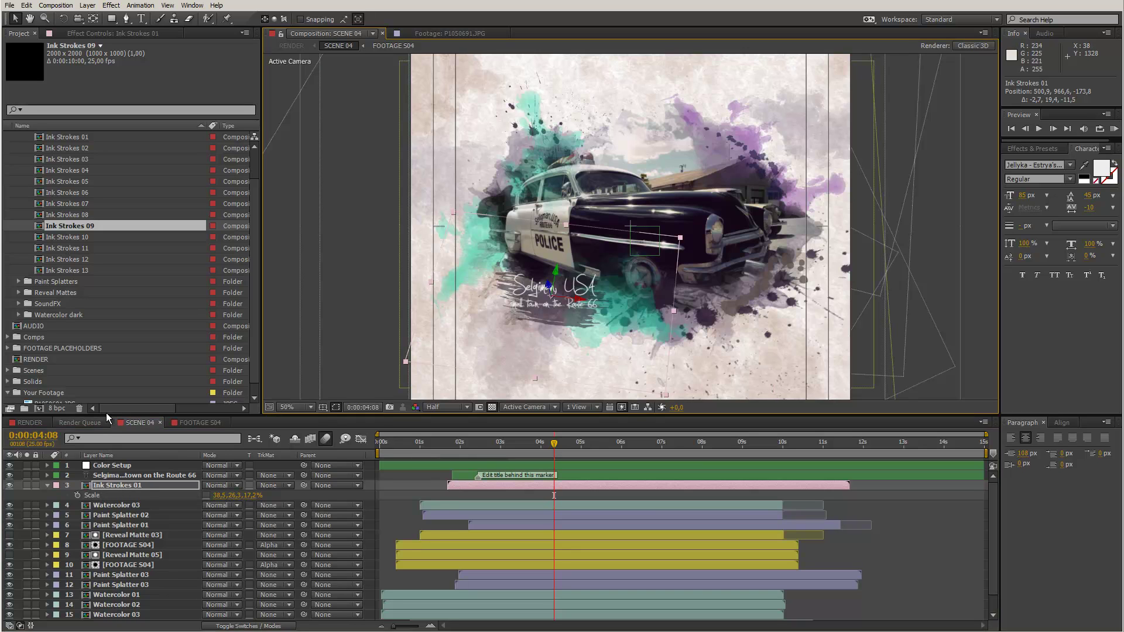
- Check the enlarged ink stroke behind the title in the RENDER composition and return to SCENE 04
click(38, 425)
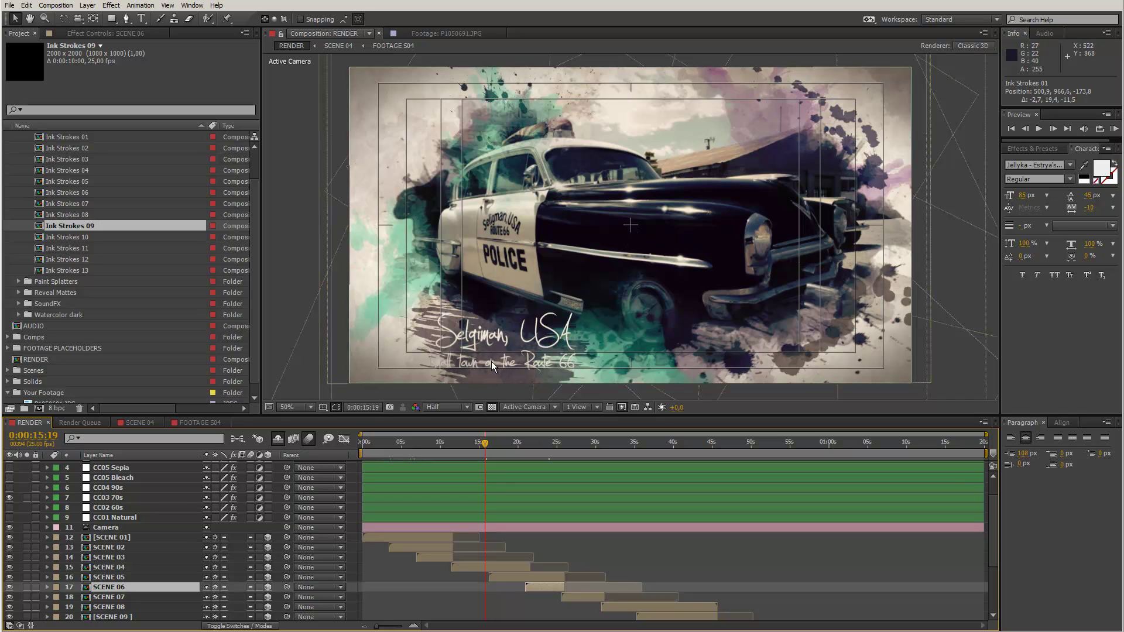
click(136, 423)
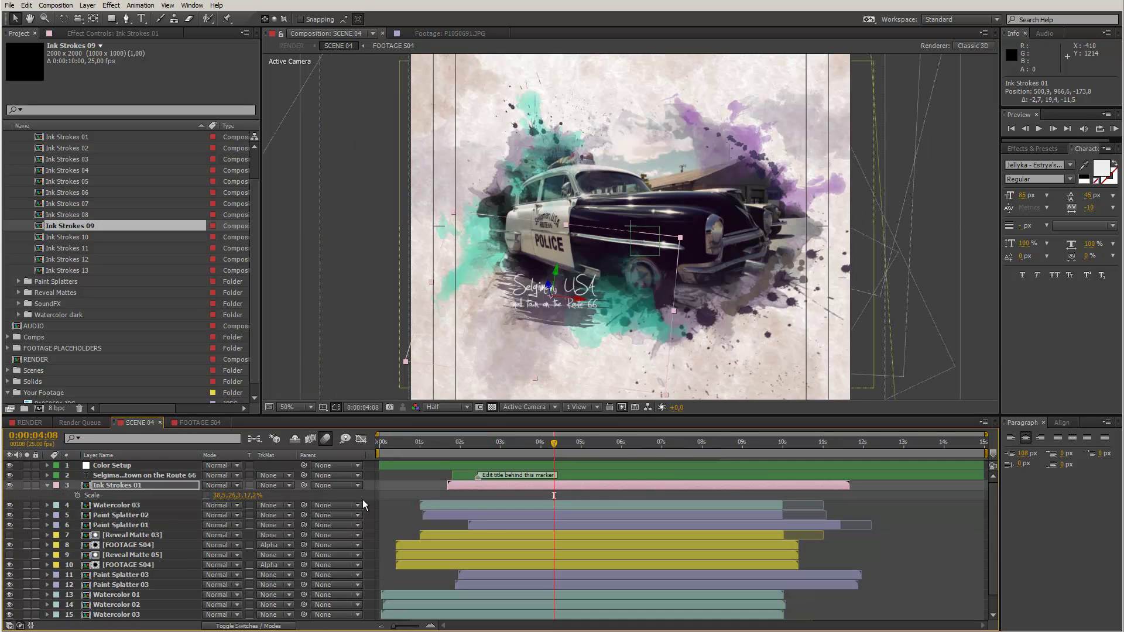
- Select the Reveal Matte 03 layer and briefly hide the upper FOOTAGE S04 layer to examine what its matte reveals
click(447, 537)
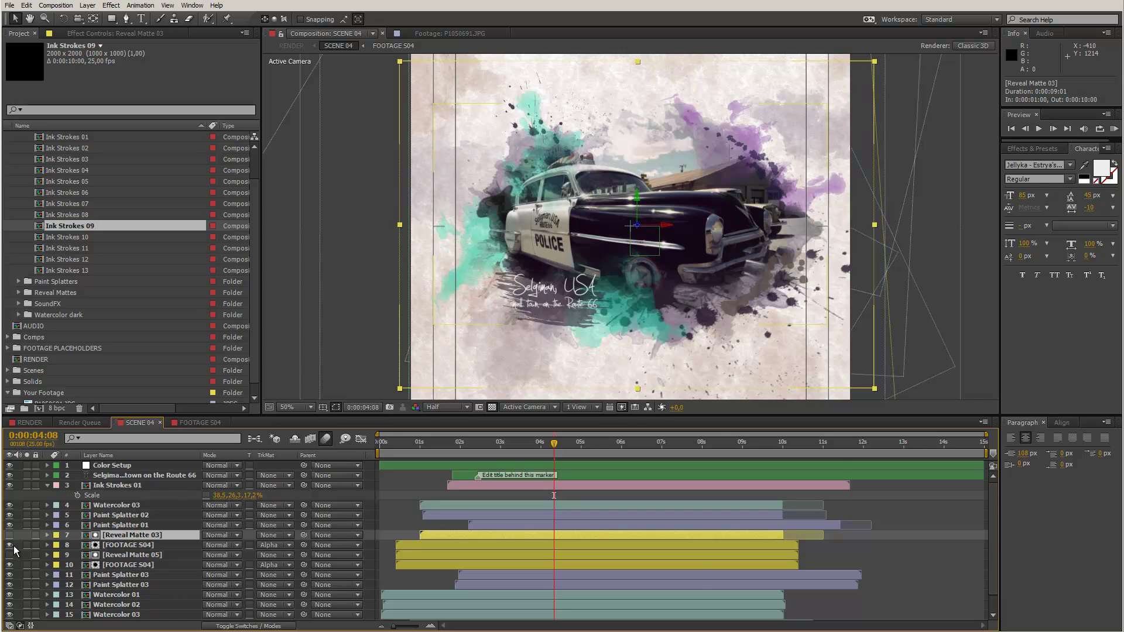
drag(9, 545, 10, 555)
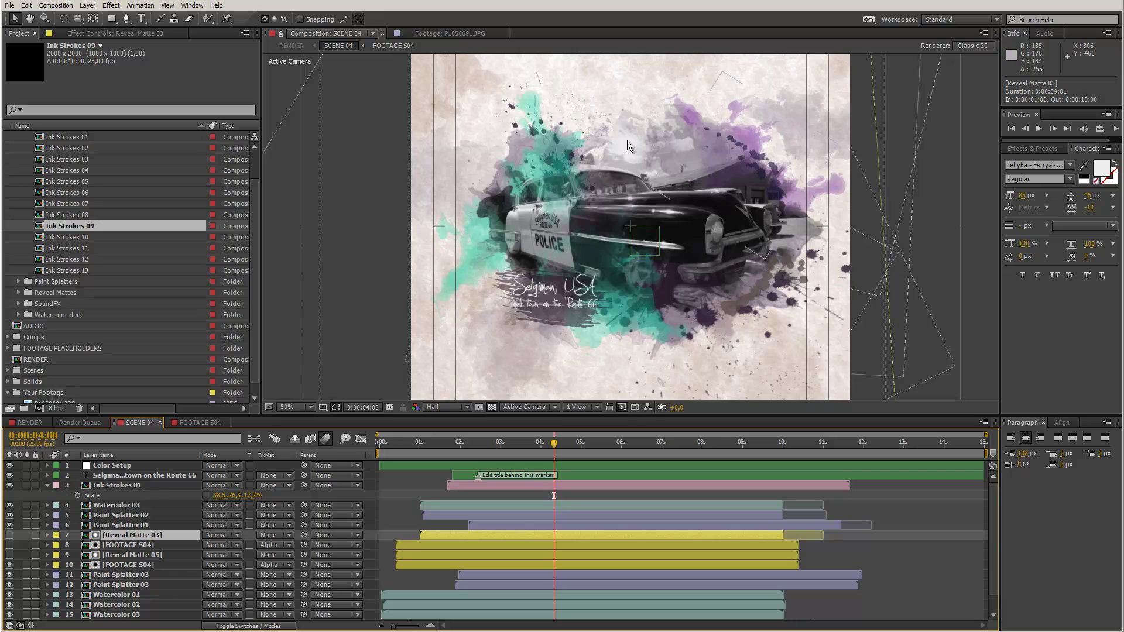
click(9, 545)
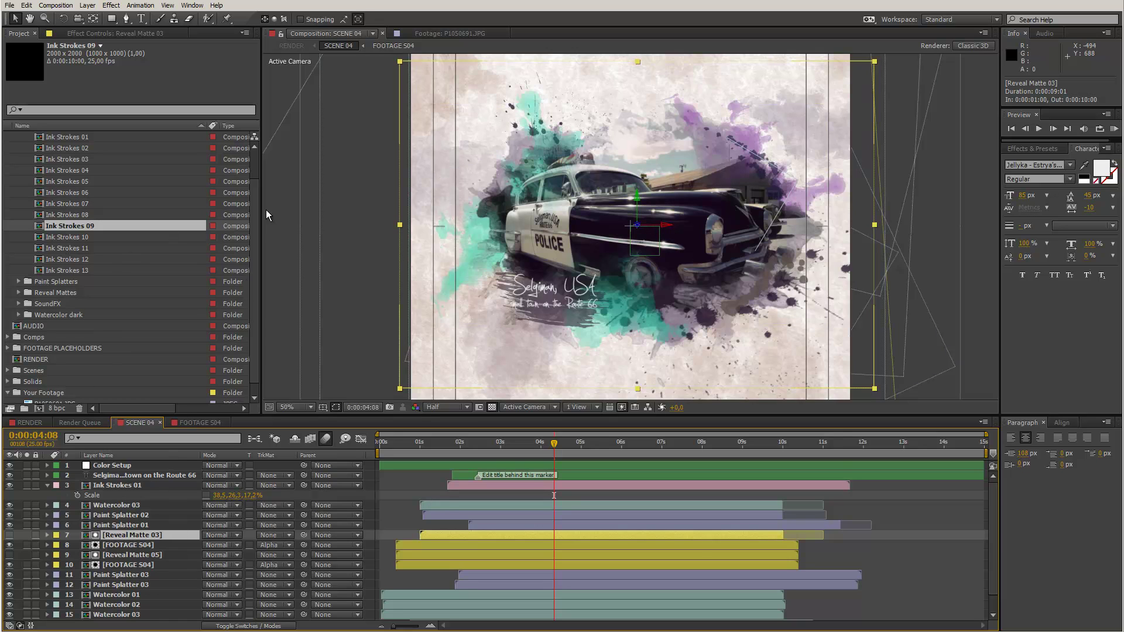
- Preview the Reveal Matte 01 composition from the Reveal Mattes asset folder and return to SCENE 04
drag(254, 216, 257, 189)
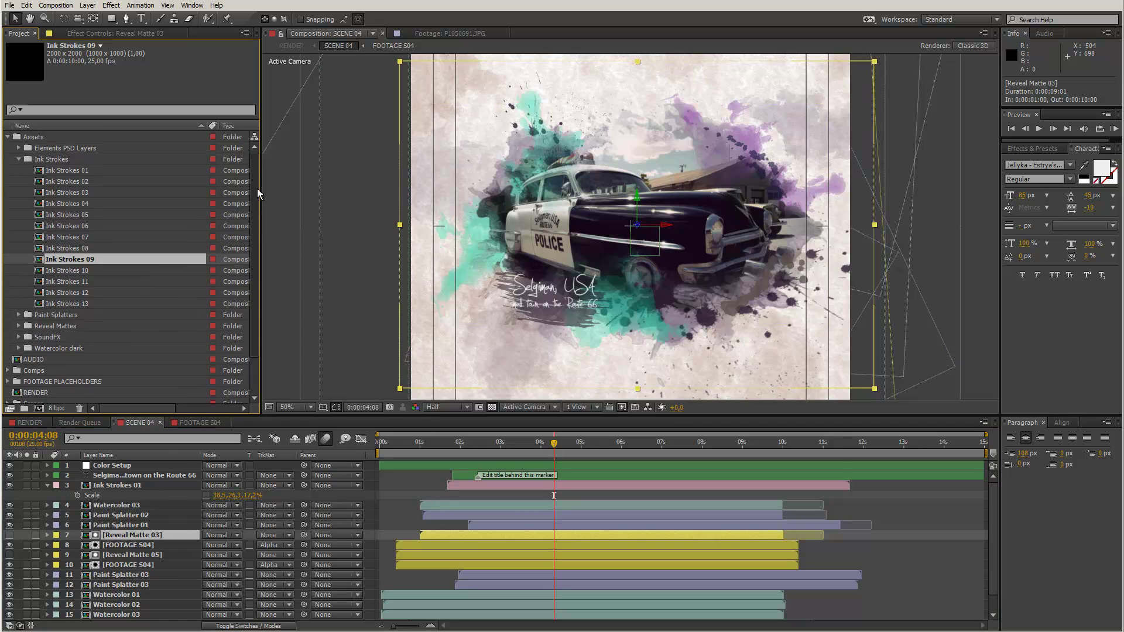
click(19, 160)
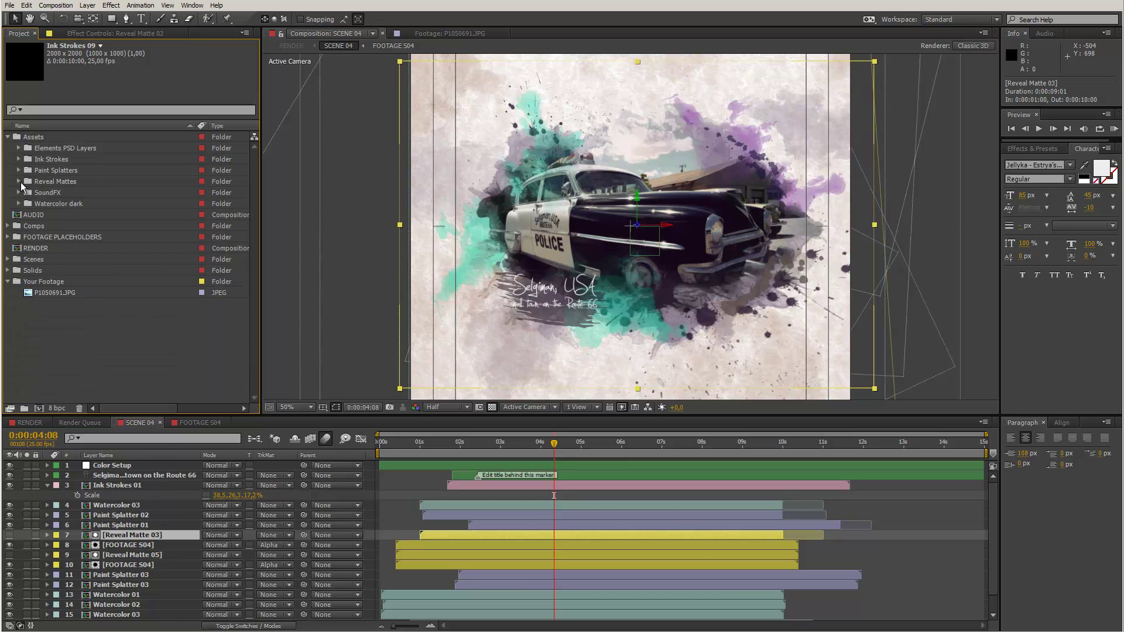
click(19, 182)
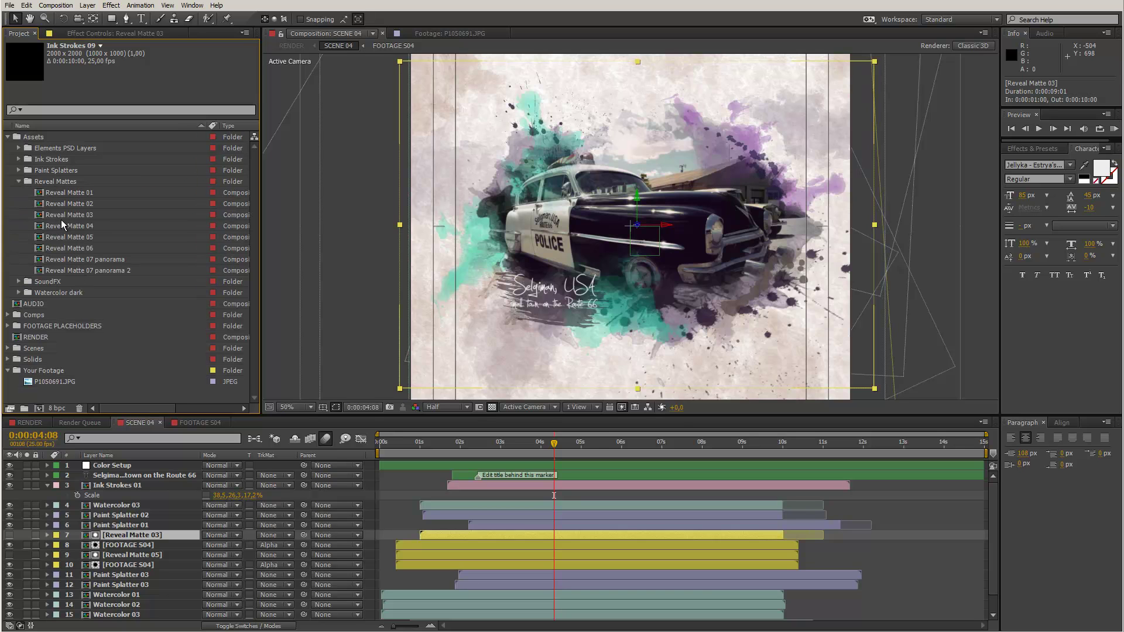
double_click(40, 192)
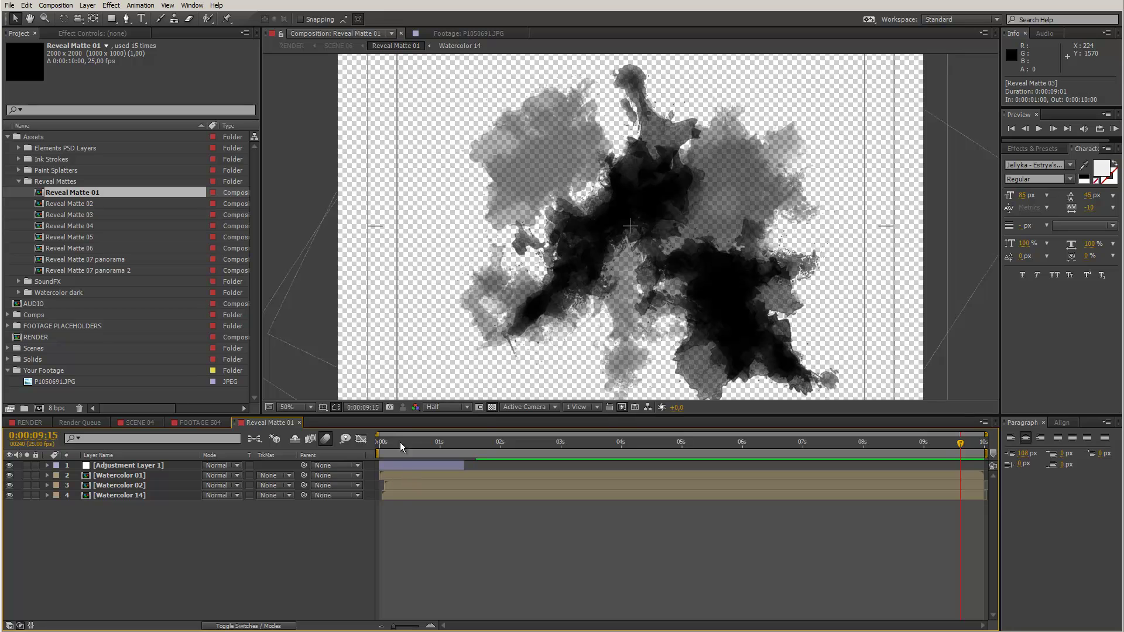
drag(391, 444, 516, 452)
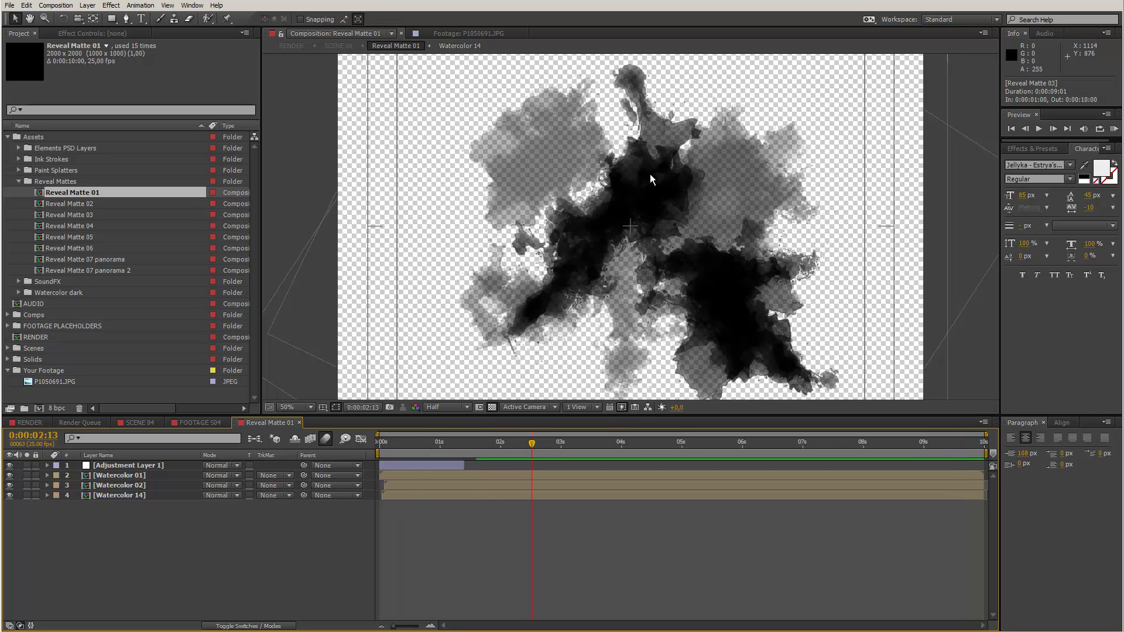
click(144, 422)
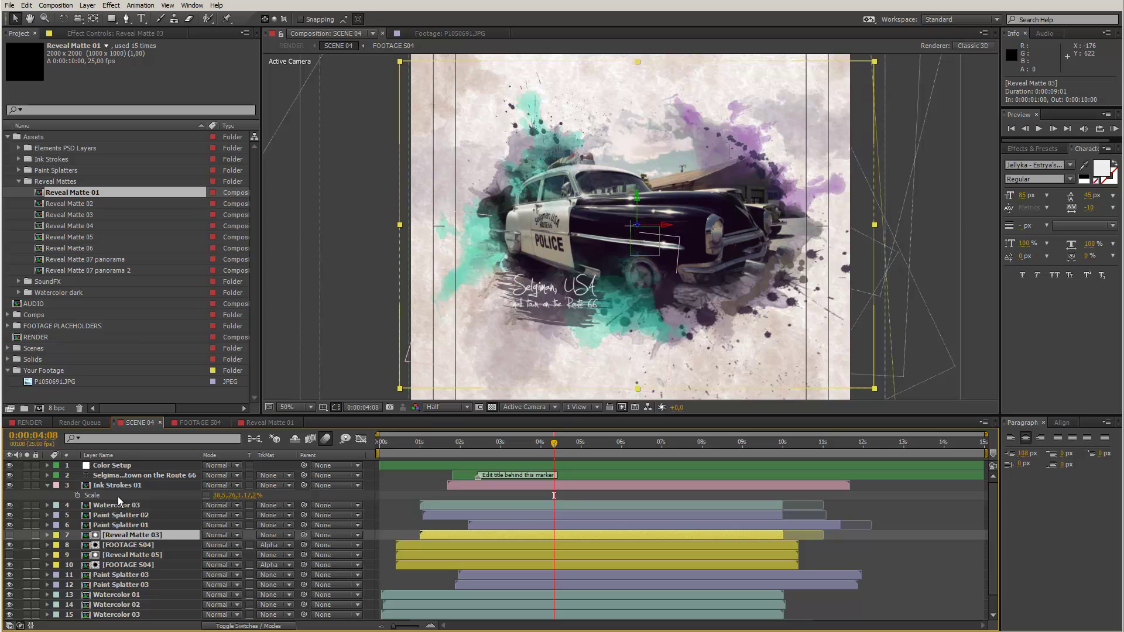
- Compare SCENE 04's layer names with their source names and examine the color effects on the Color Setup layer
click(98, 457)
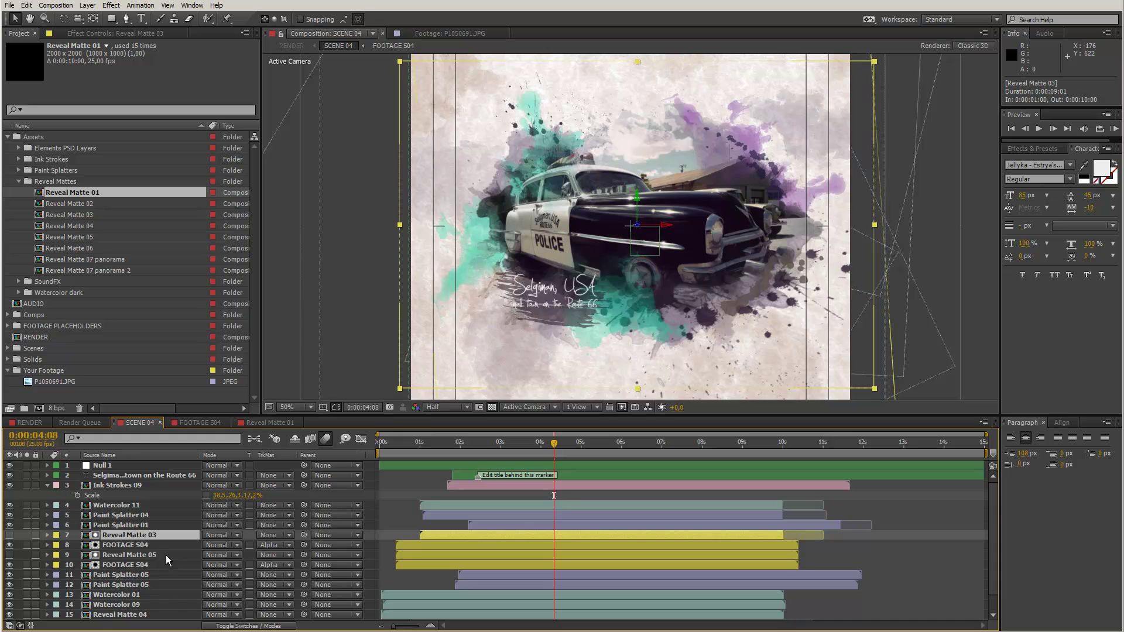
click(115, 455)
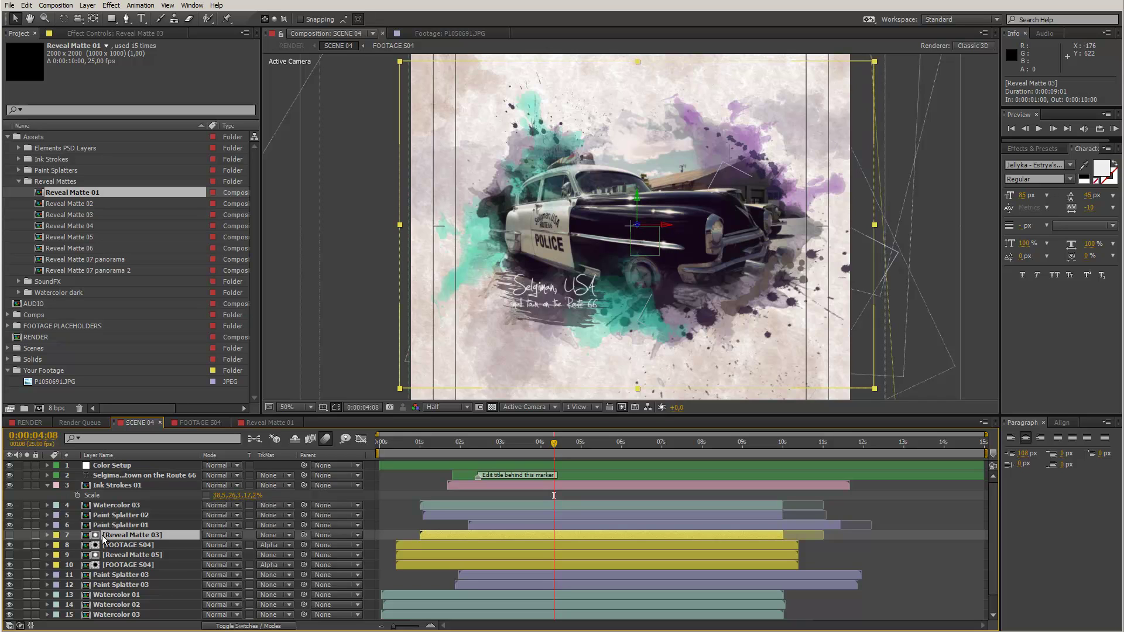
click(118, 467)
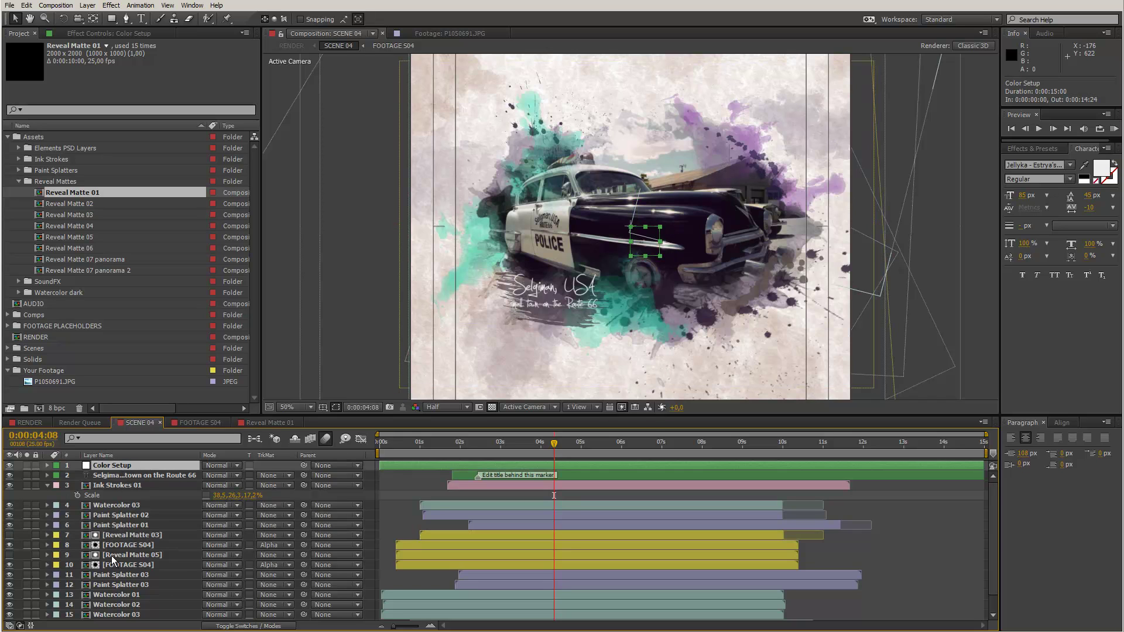
click(104, 32)
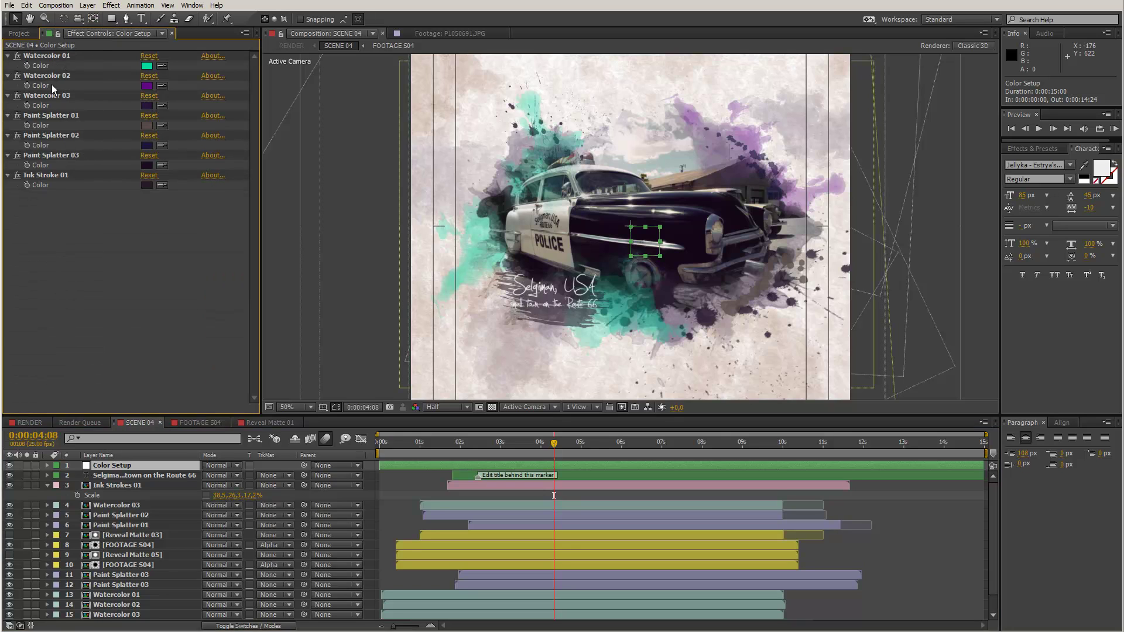
click(19, 33)
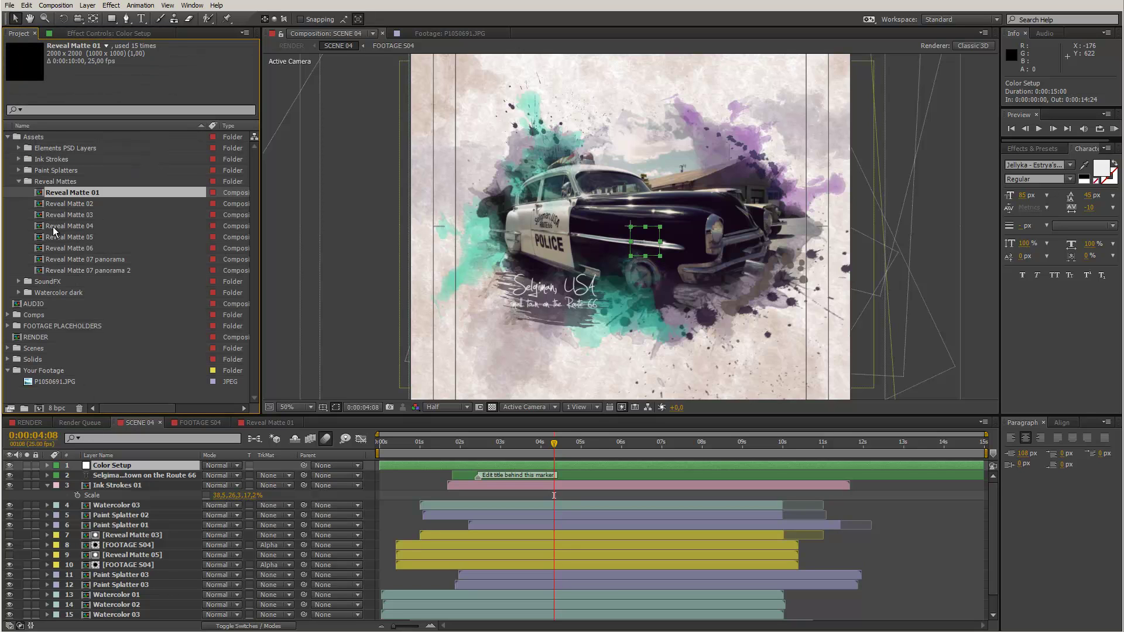
click(129, 457)
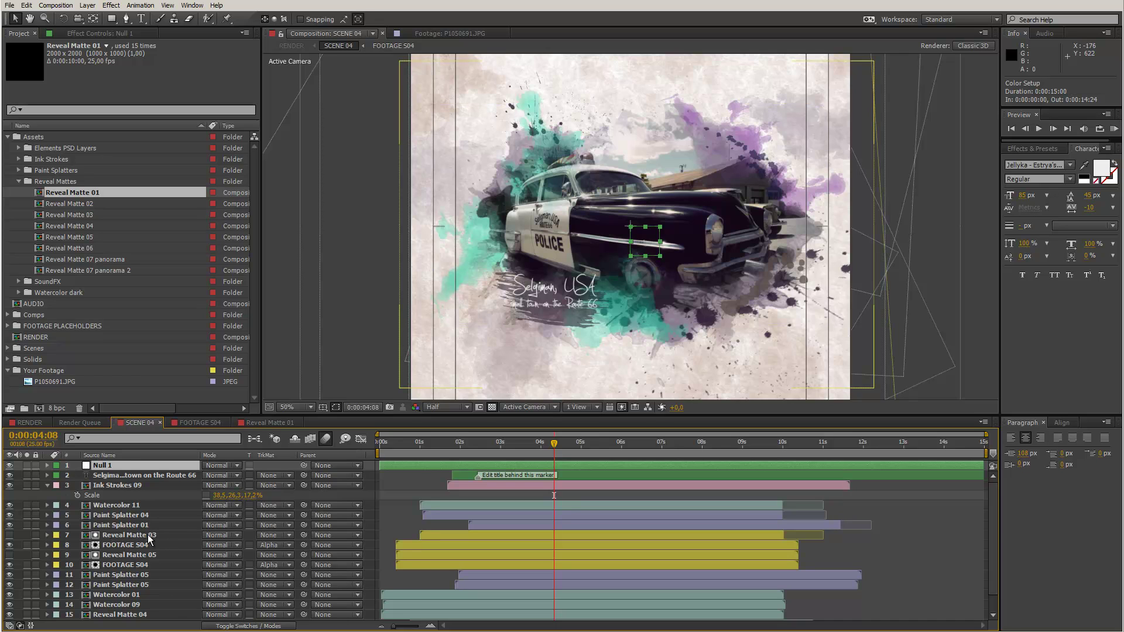
click(122, 457)
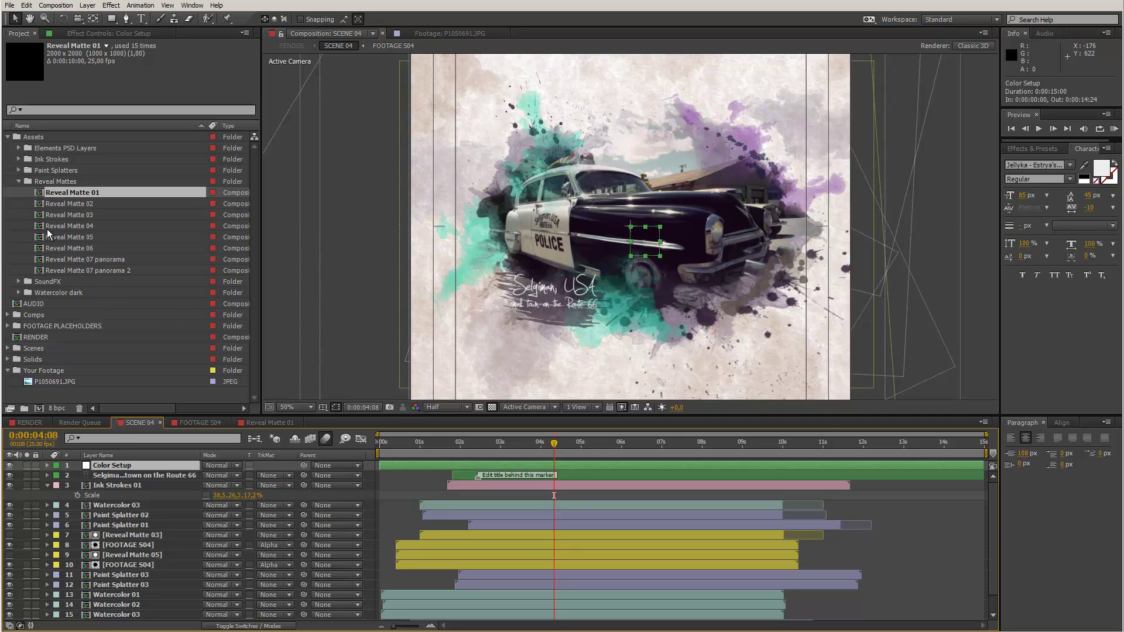
- Replace the source of the Reveal Matte 03 layer in SCENE 04 with the Reveal Matte 01 composition
click(129, 535)
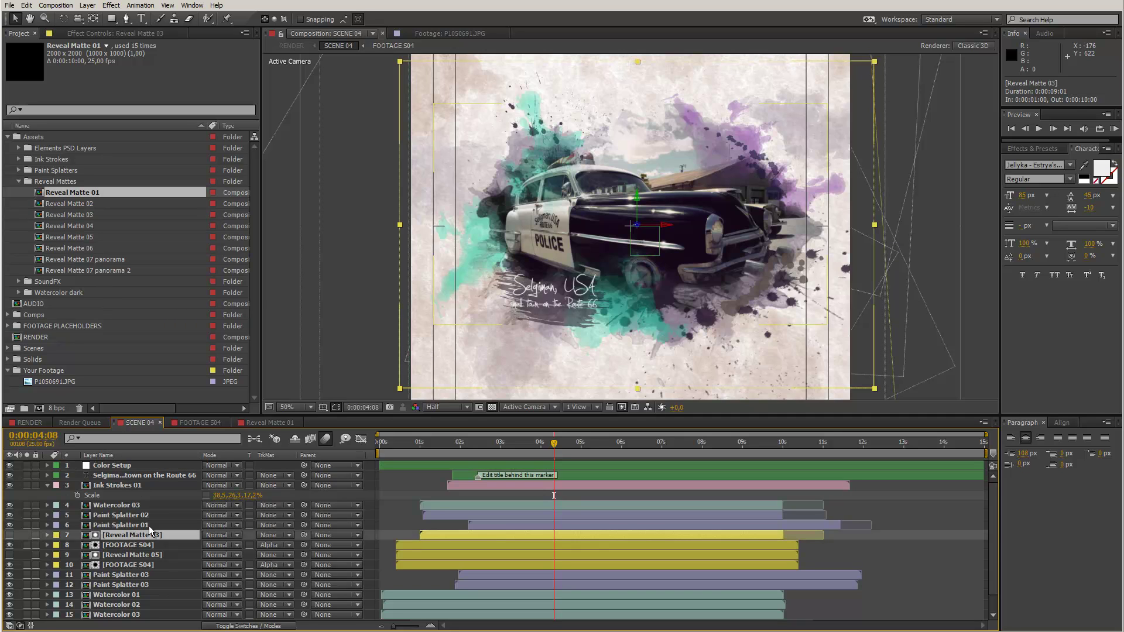
drag(40, 196, 136, 536)
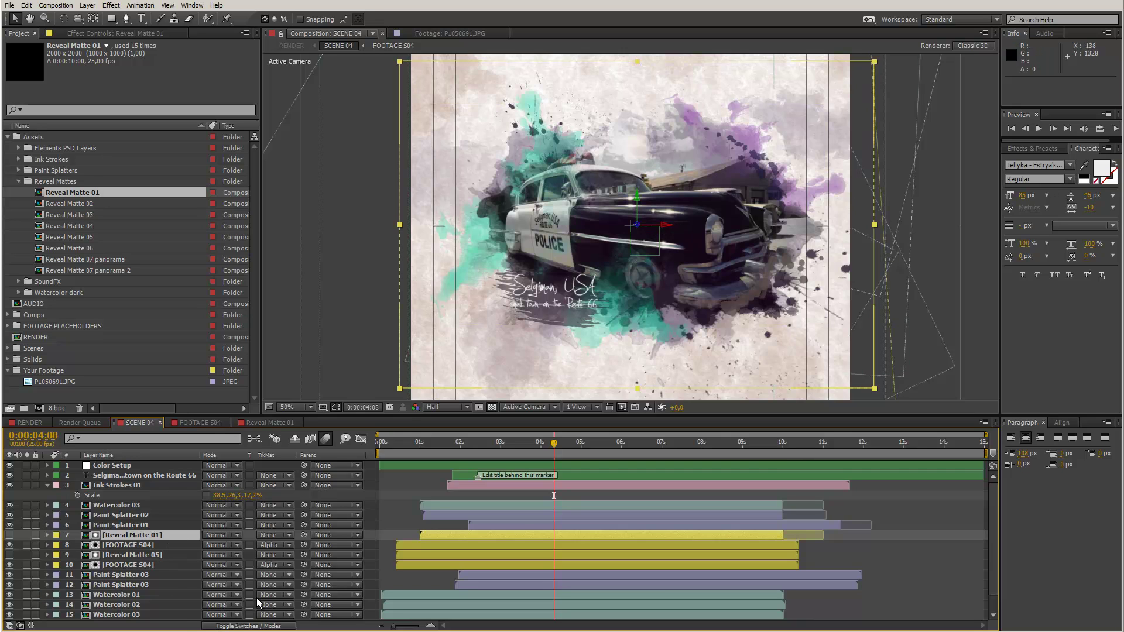
- Scale the Reveal Matte 01 layer to about 102% wide by 54.9% high
key(s)
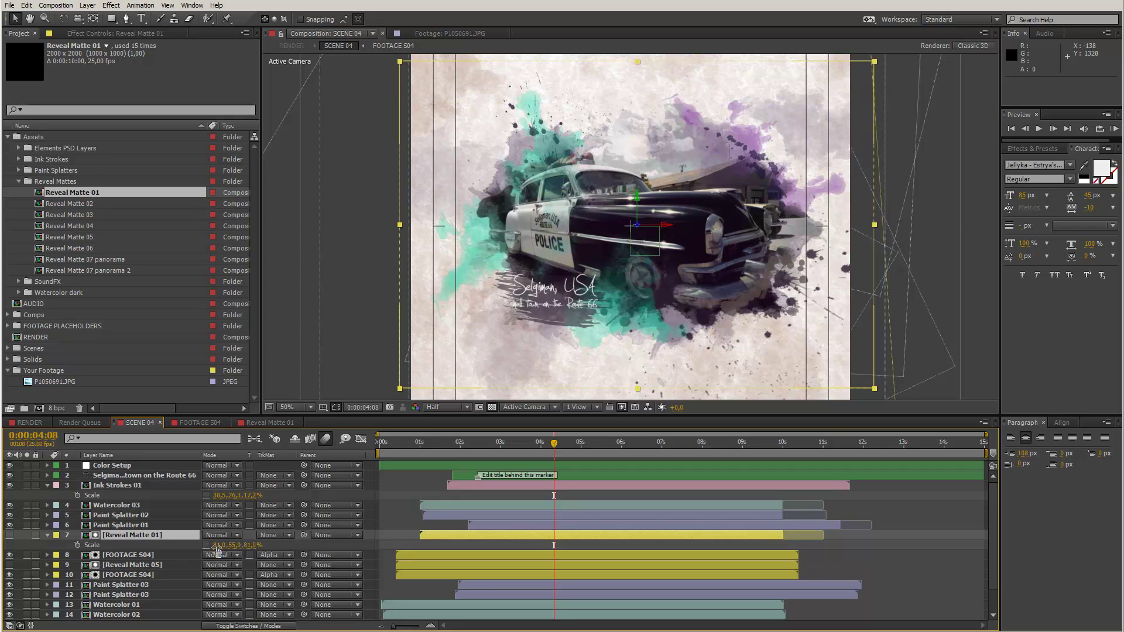
drag(218, 547, 224, 546)
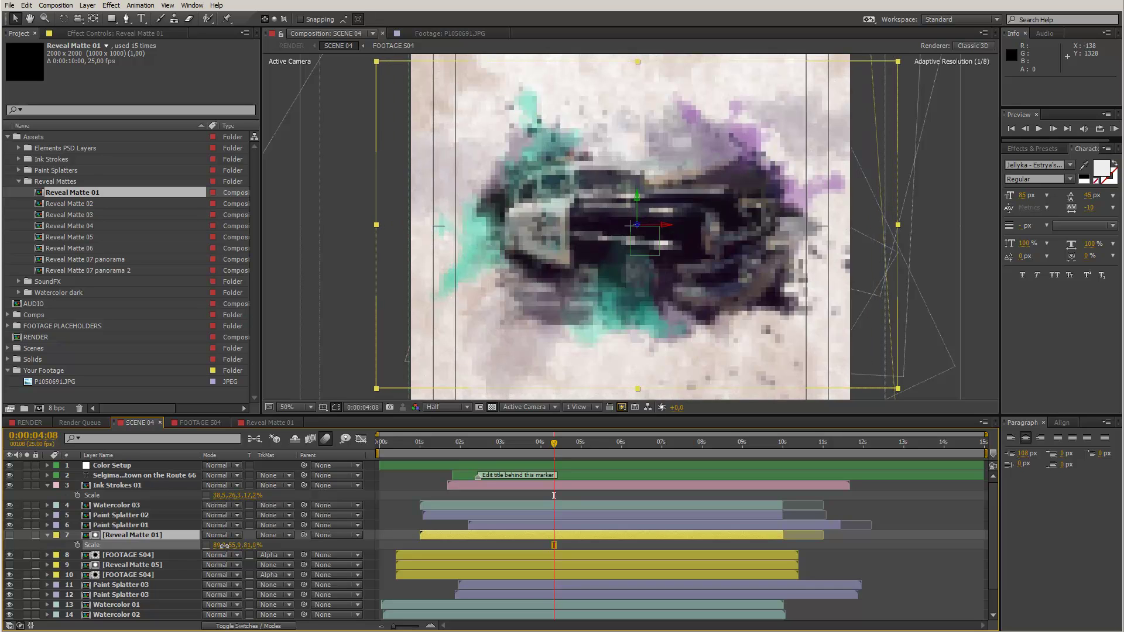
key(ctrl+z)
drag(234, 545, 270, 558)
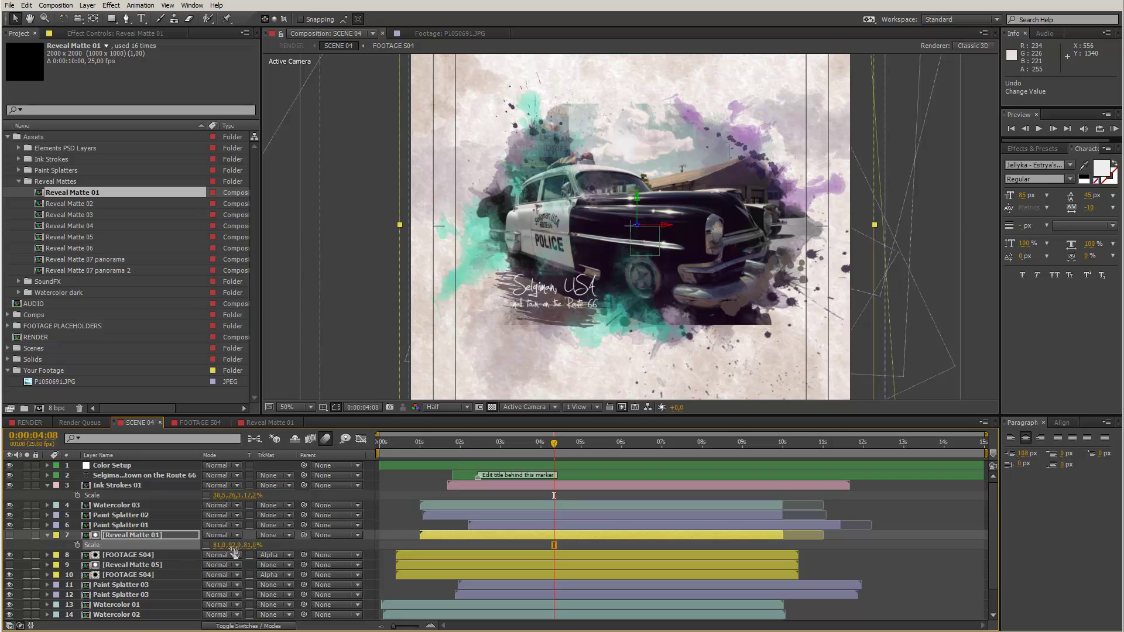
drag(233, 546, 214, 554)
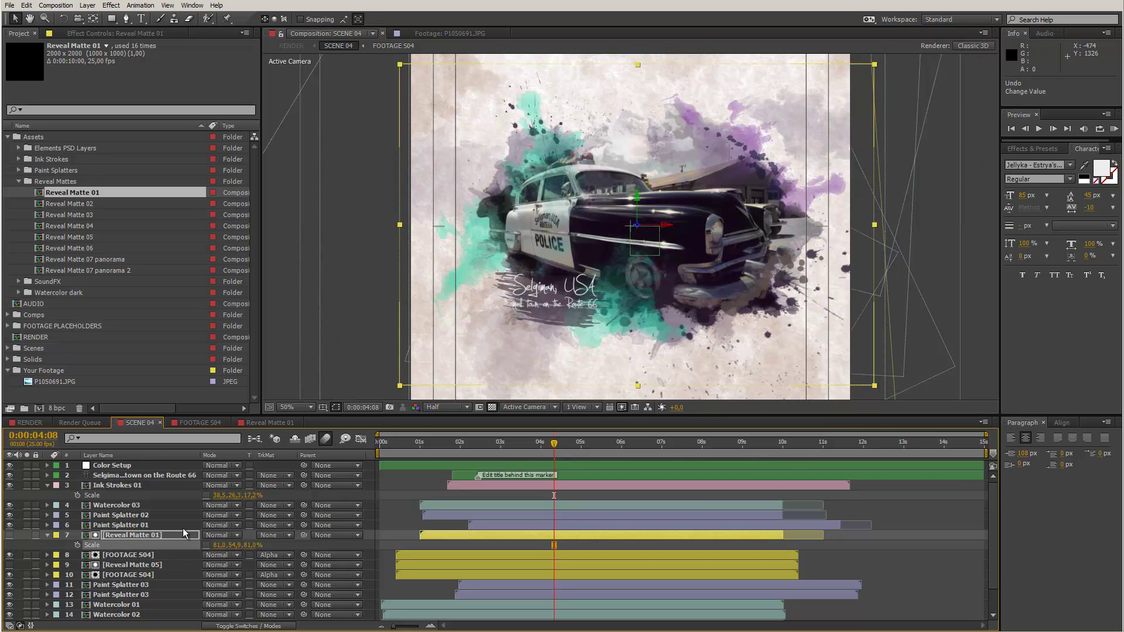
mouse_move(218, 546)
mouse_down()
mouse_move(243, 547)
mouse_move(231, 547)
mouse_up()
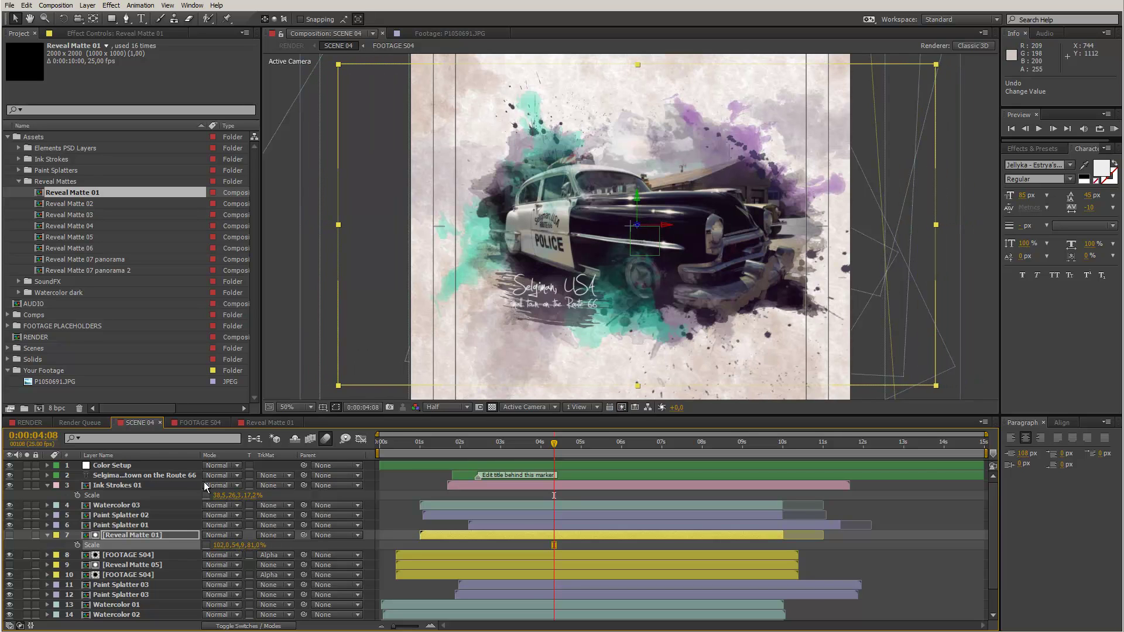
- Rotate the Reveal Matte 01 layer to -182° on Z and shift it slightly right and down over the car
key(r)
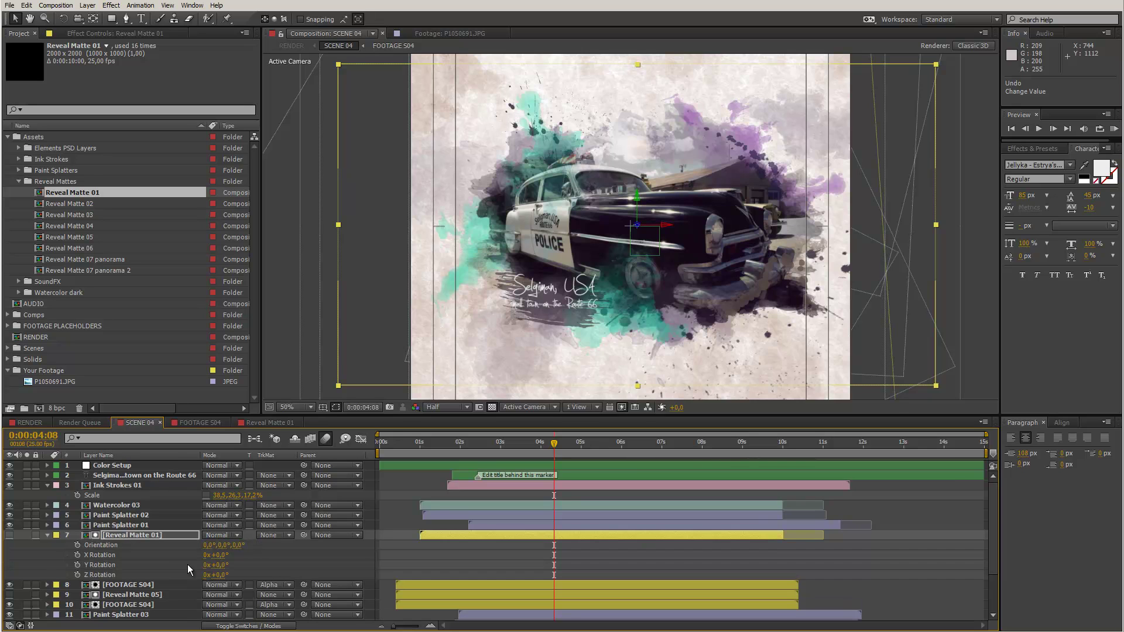
drag(224, 577, 104, 563)
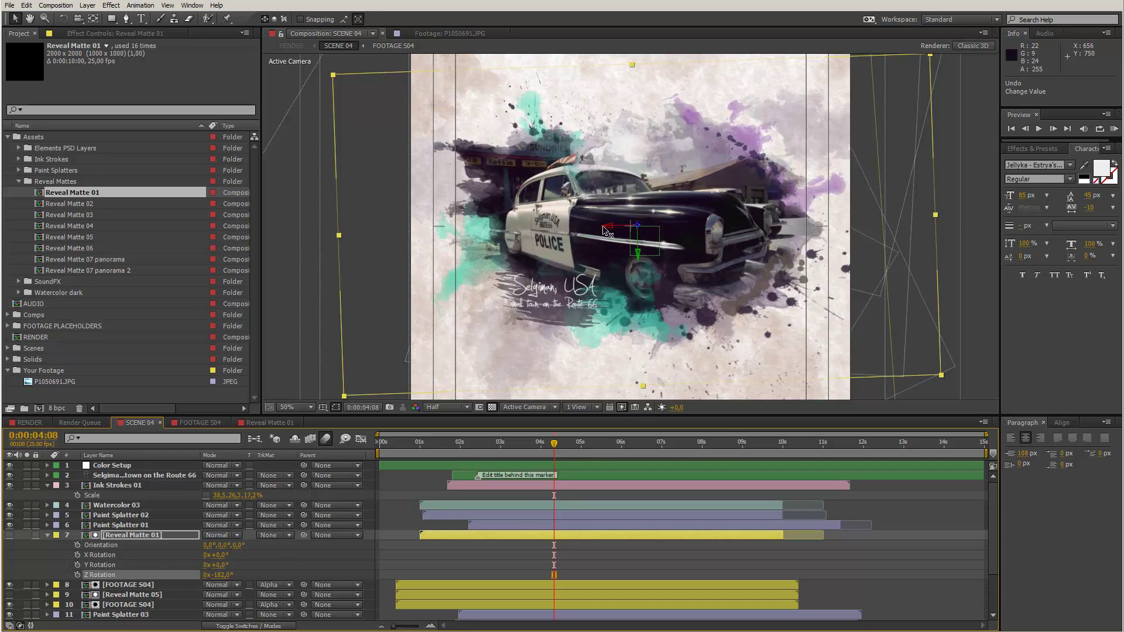
drag(609, 232, 616, 230)
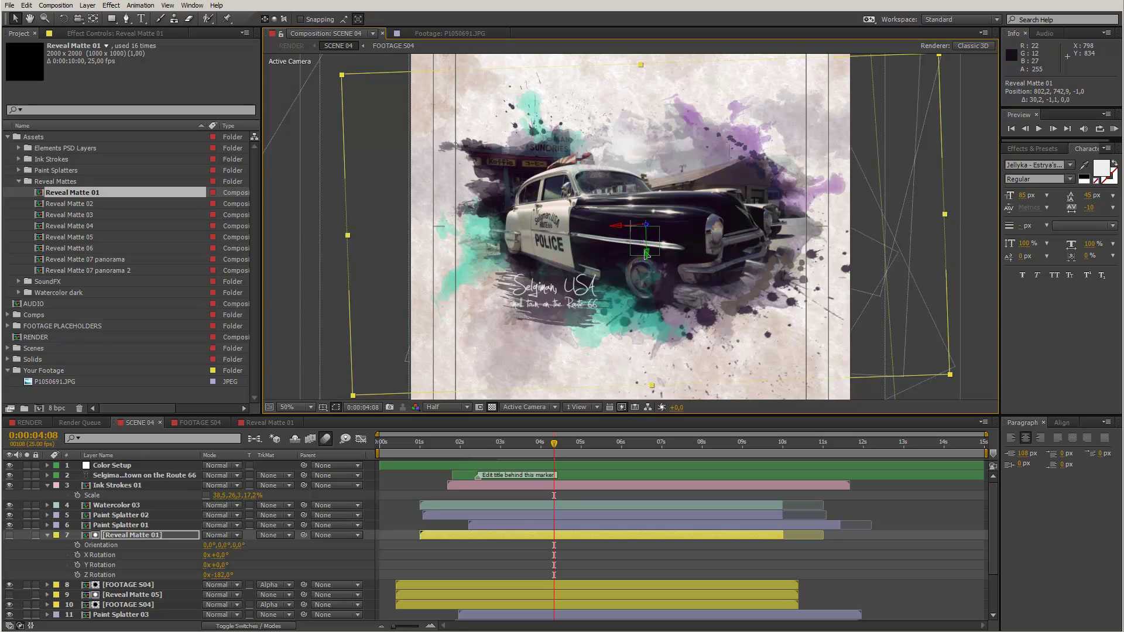
drag(646, 254, 651, 261)
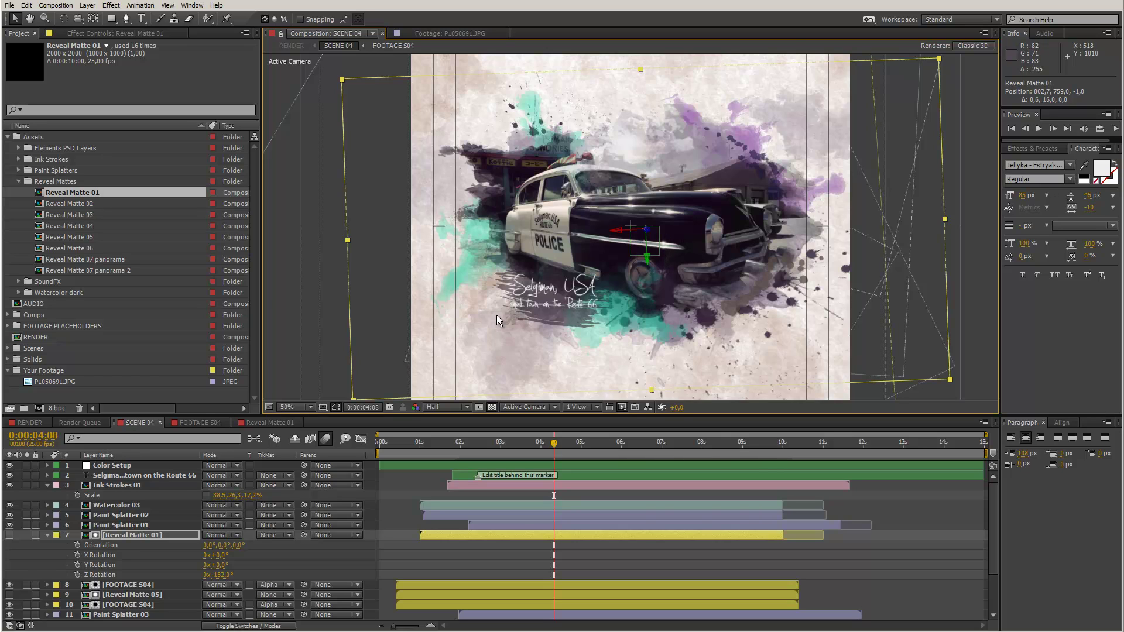
click(47, 535)
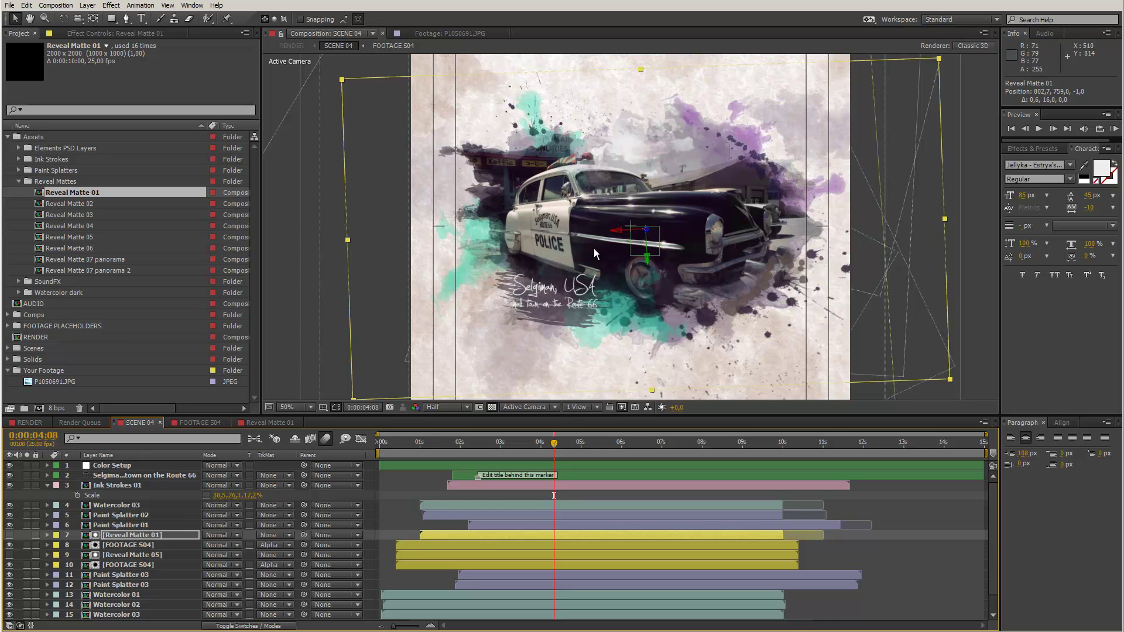
- Try moving both FOOTAGE S04 layers up together by about 102 pixels, and undo the move
click(134, 547)
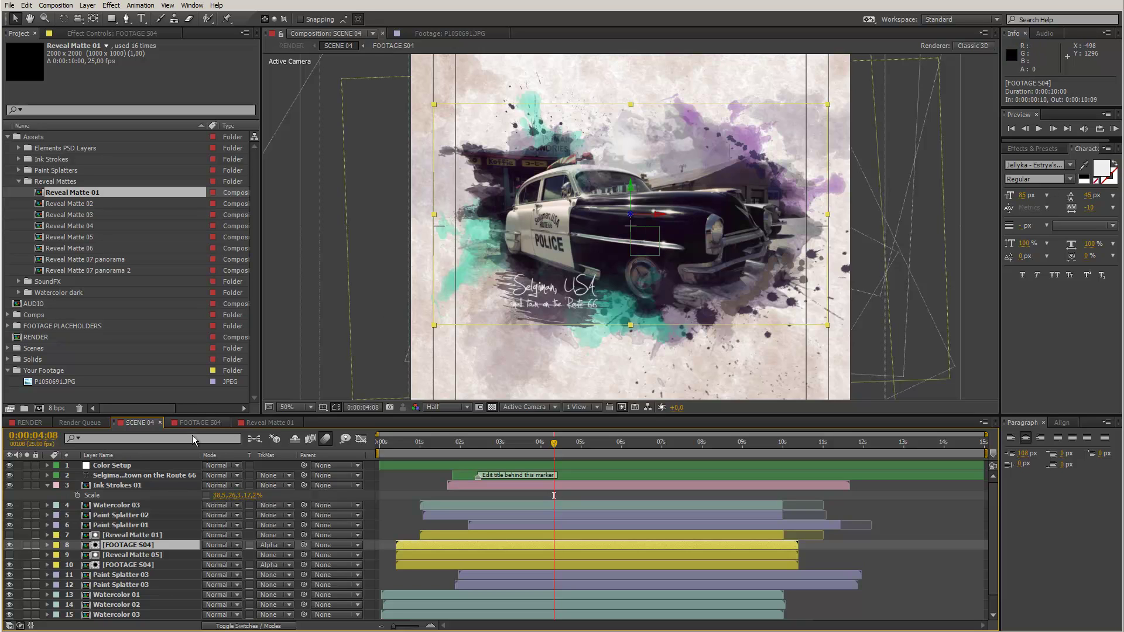
ctrl+click(122, 564)
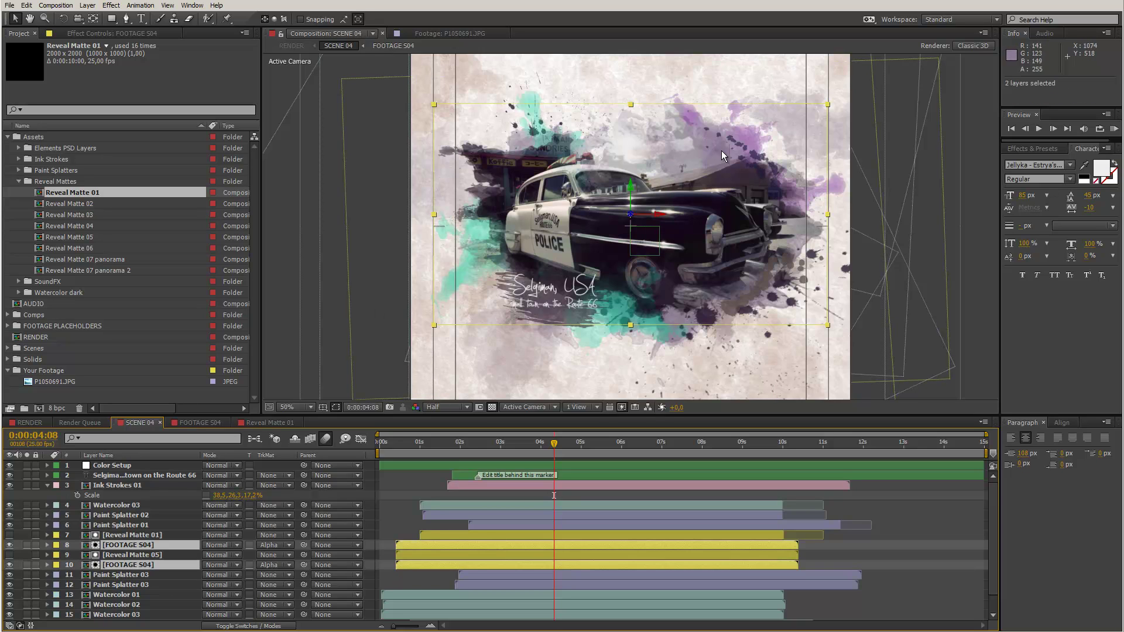
drag(630, 187, 649, 157)
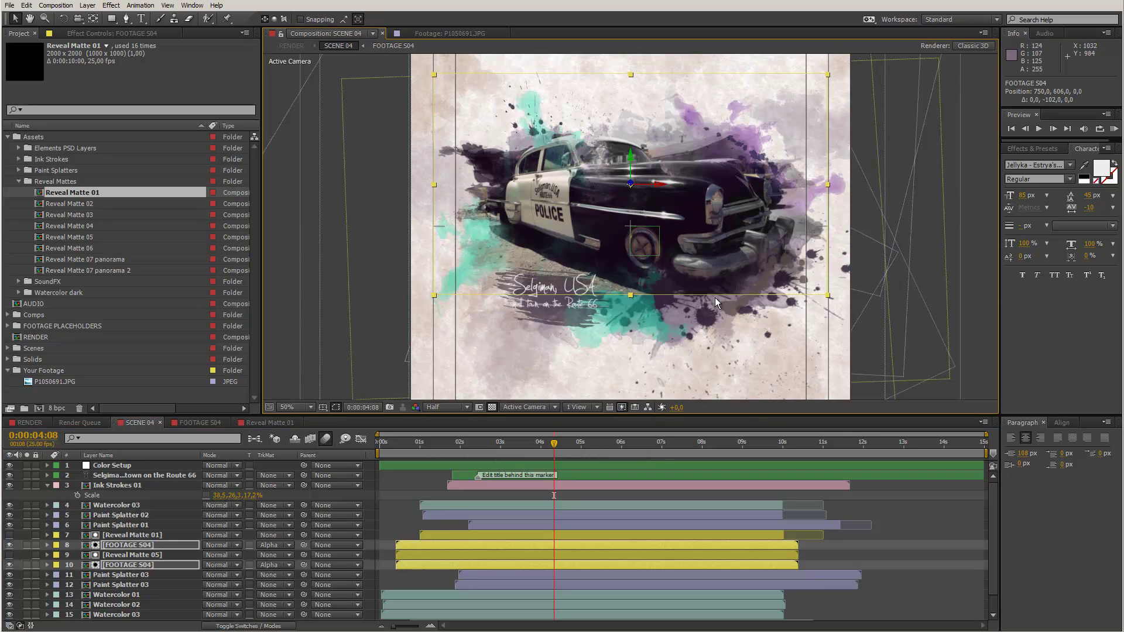
click(905, 525)
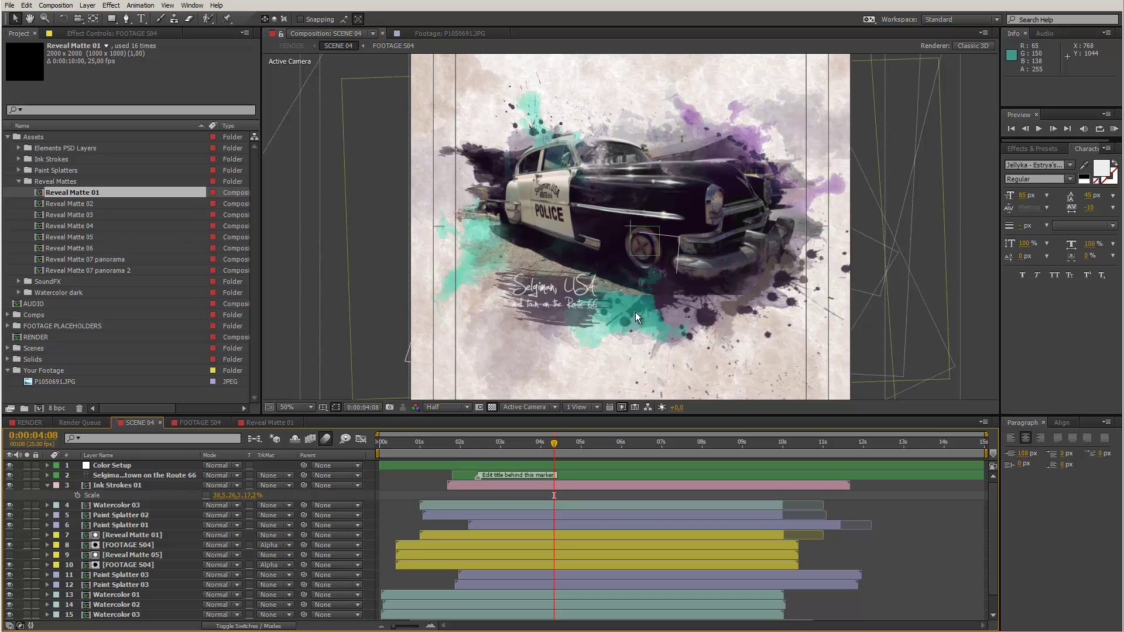
key(ctrl+z)
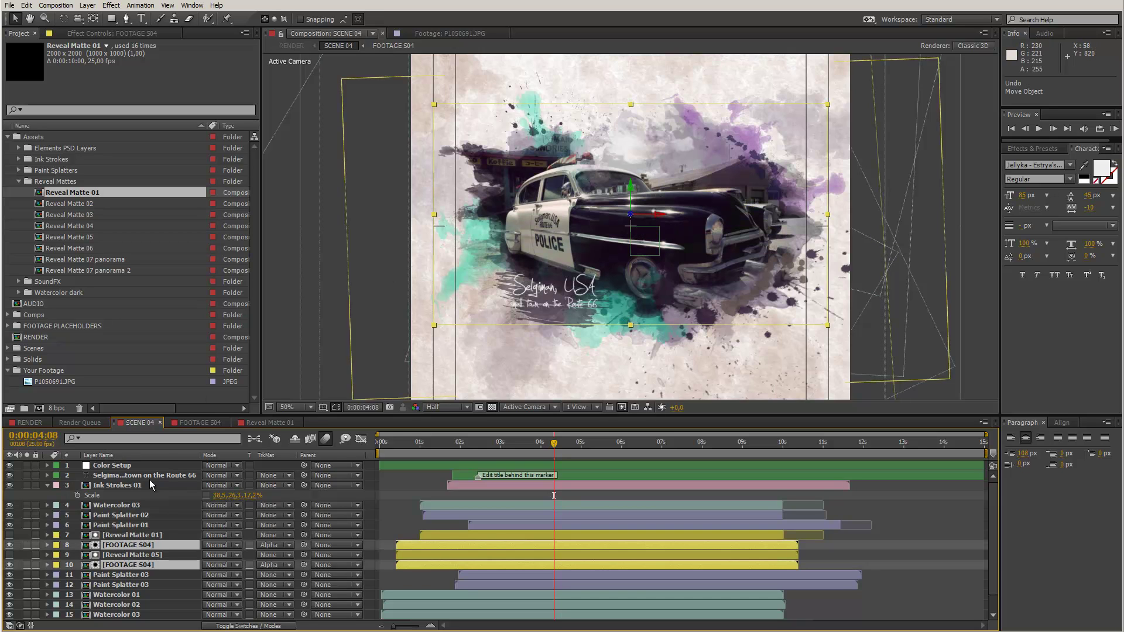
- Try changing the scale of both FOOTAGE S04 layers together, undo the change and collapse the layers' properties
key(s)
mouse_move(217, 555)
mouse_down()
mouse_move(239, 559)
mouse_move(220, 555)
mouse_up()
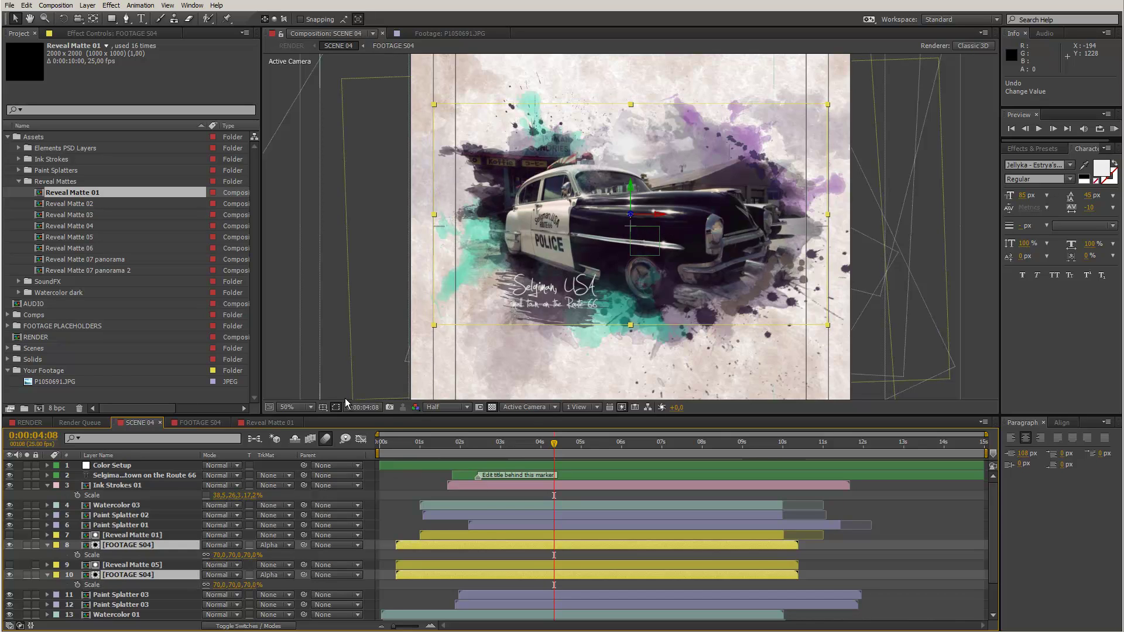
click(47, 486)
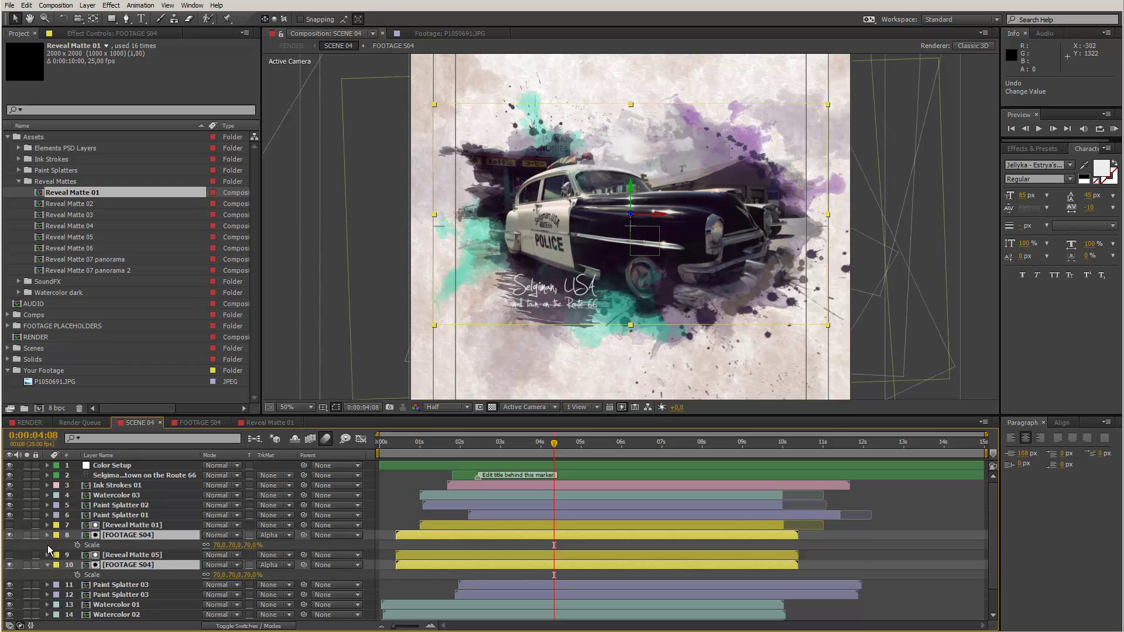
click(48, 555)
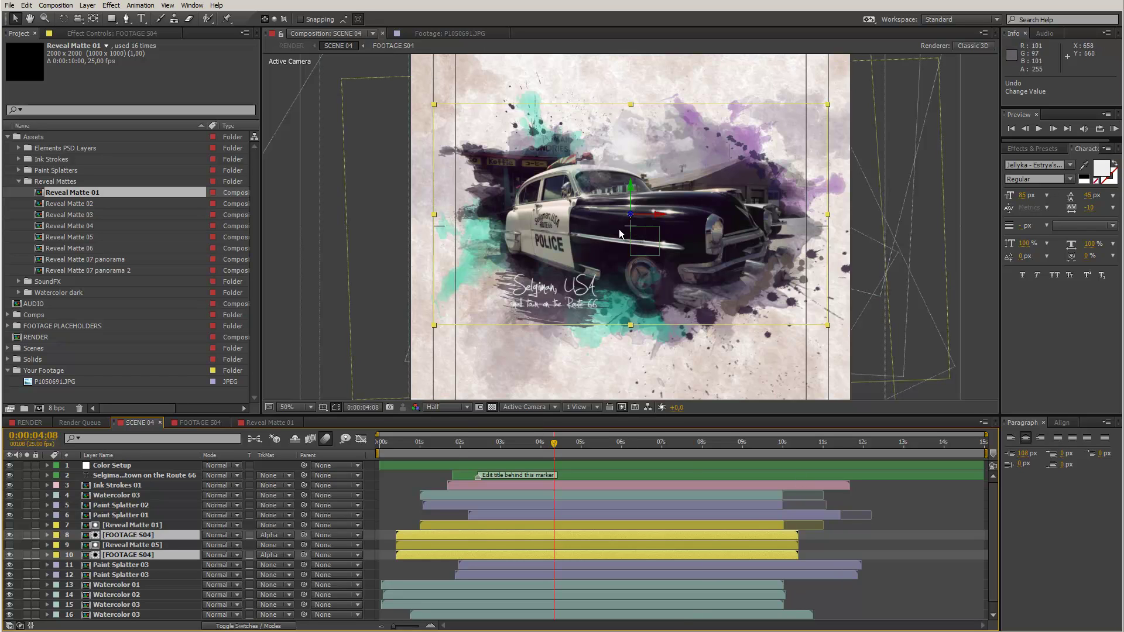
- Return to the RENDER composition, collapse the Reveal Mattes folder, enlarge the timeline area and preview SCENE 09 at 0:00:40:08 and 0:00:42:14
click(32, 423)
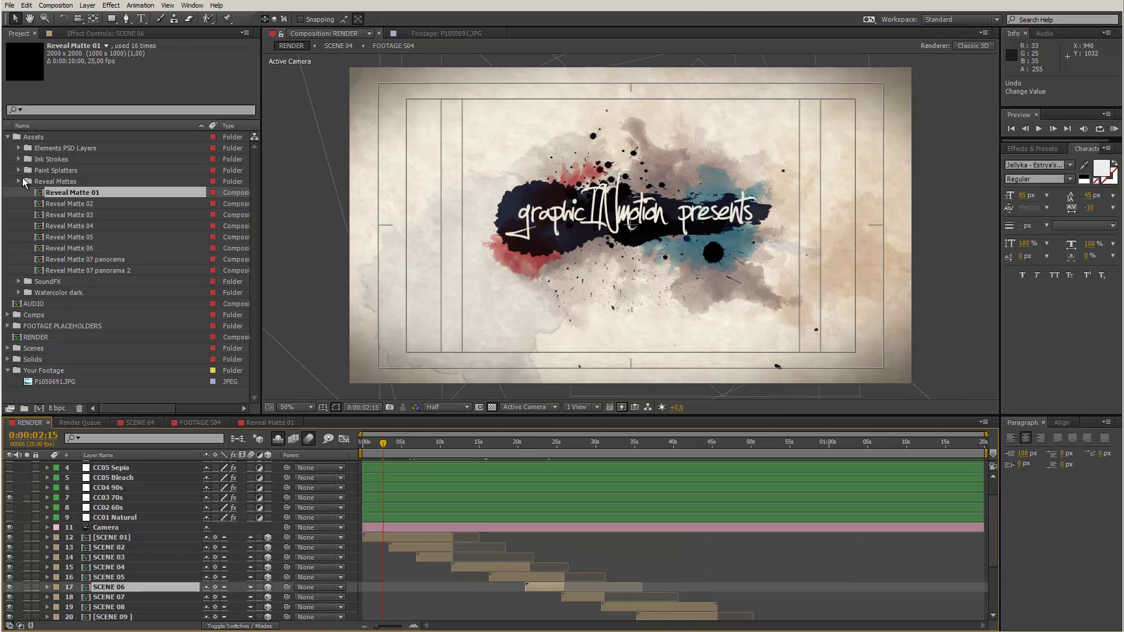
click(21, 181)
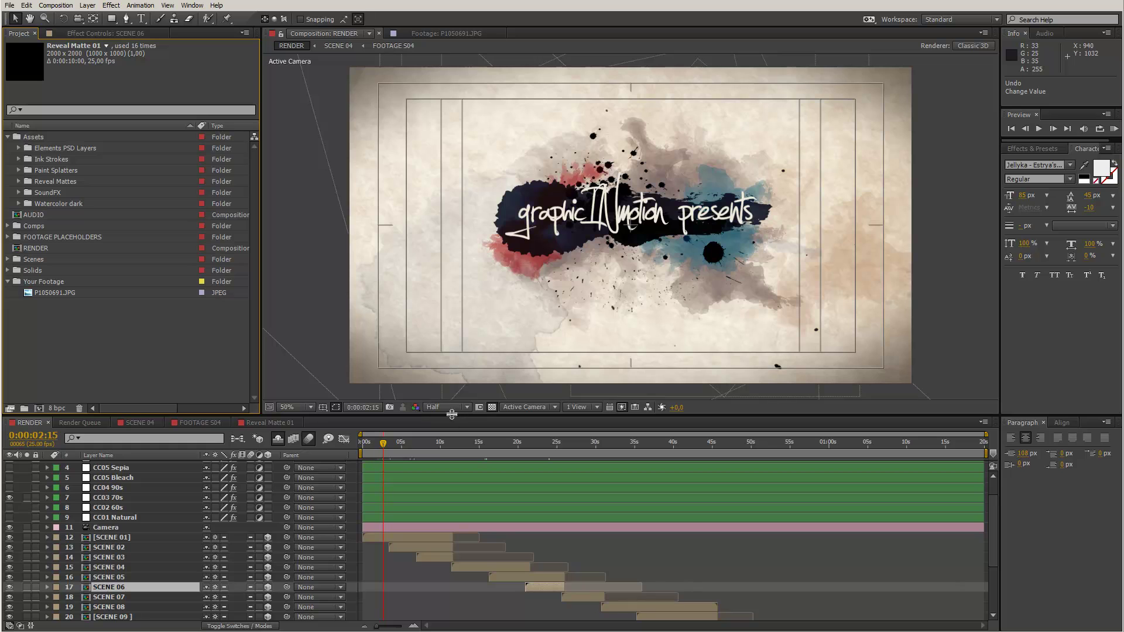
drag(451, 415, 468, 335)
click(676, 364)
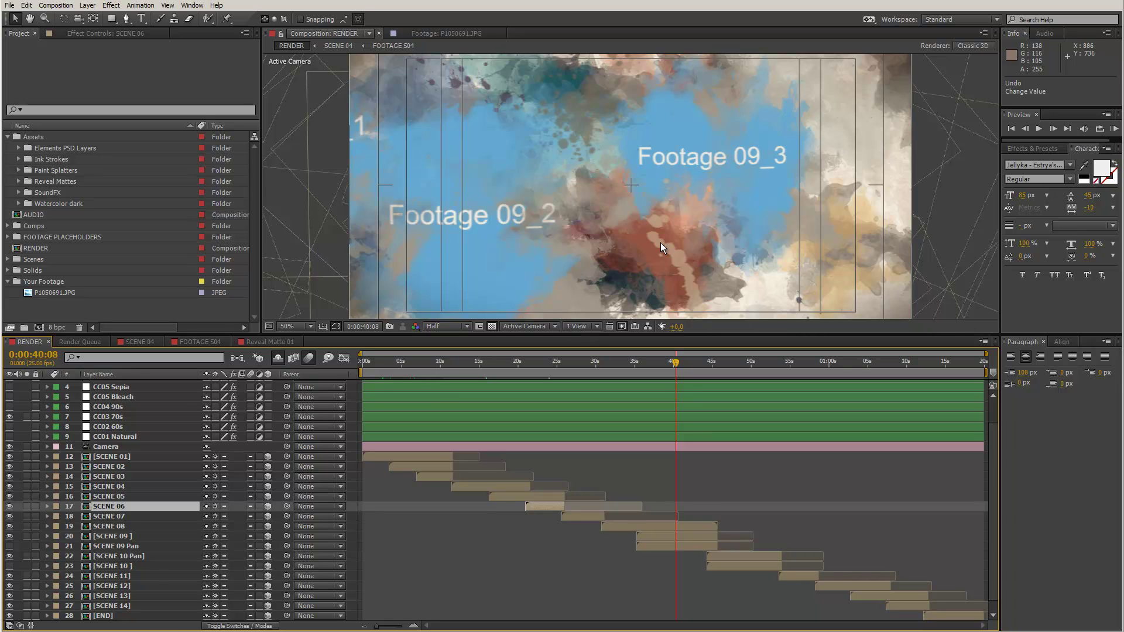
click(693, 360)
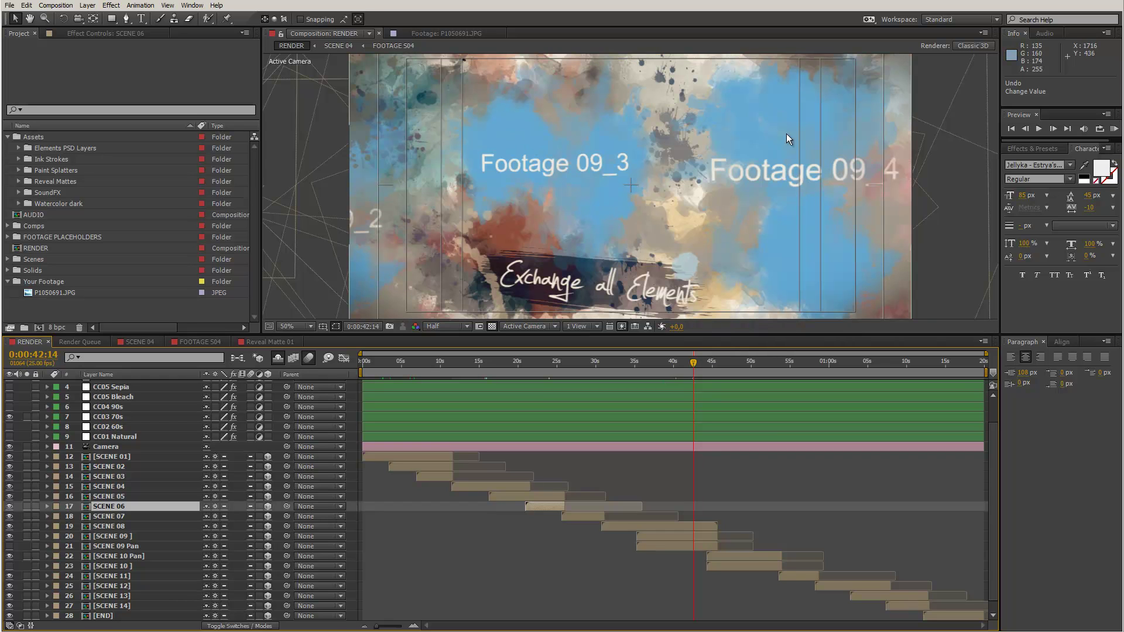
- Open the SCENE 09 composition and fit the whole multi-placeholder layout in the viewer
double_click(120, 537)
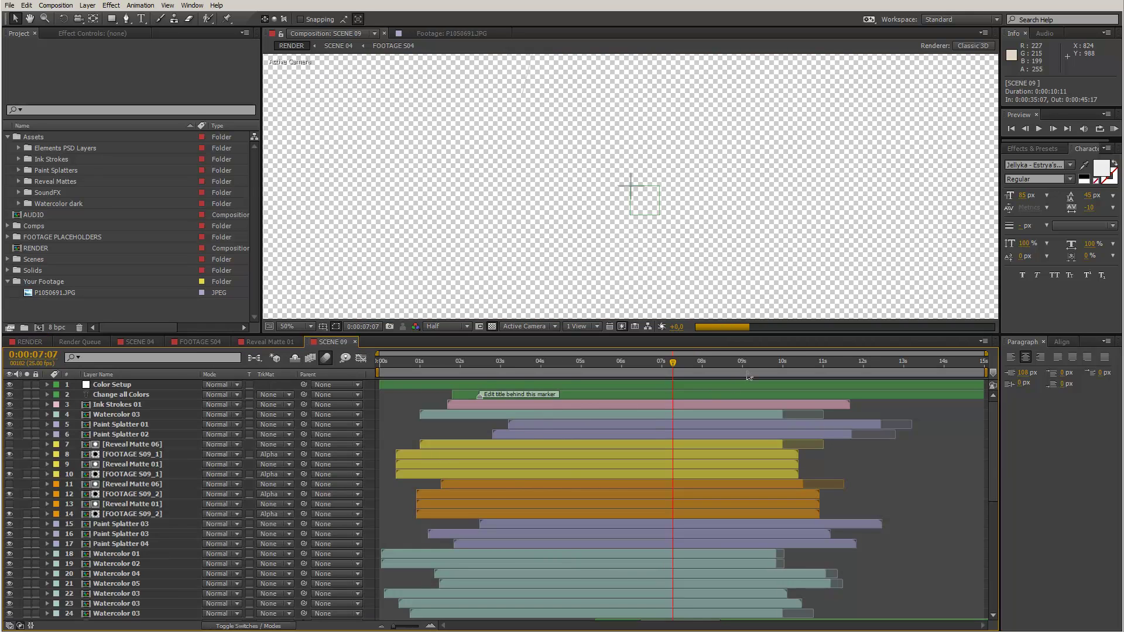
click(301, 326)
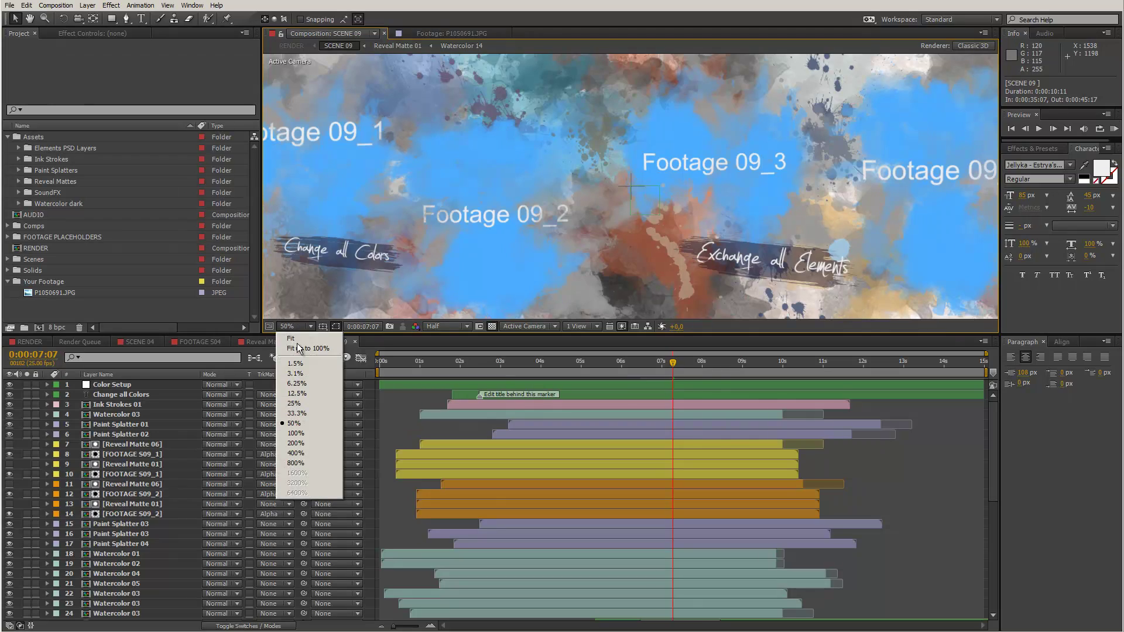
click(301, 340)
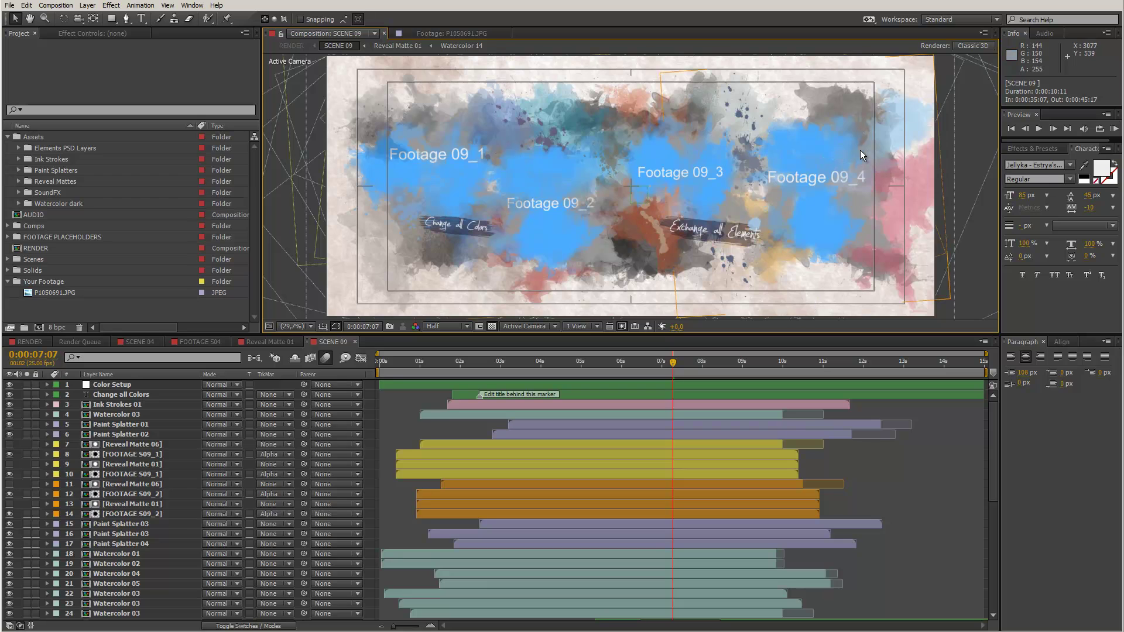
- Go to 0:00:47:19 in RENDER, open the SCENE 10 Pan composition, fit it in the viewer and preview it at 0:00:08:11
click(29, 342)
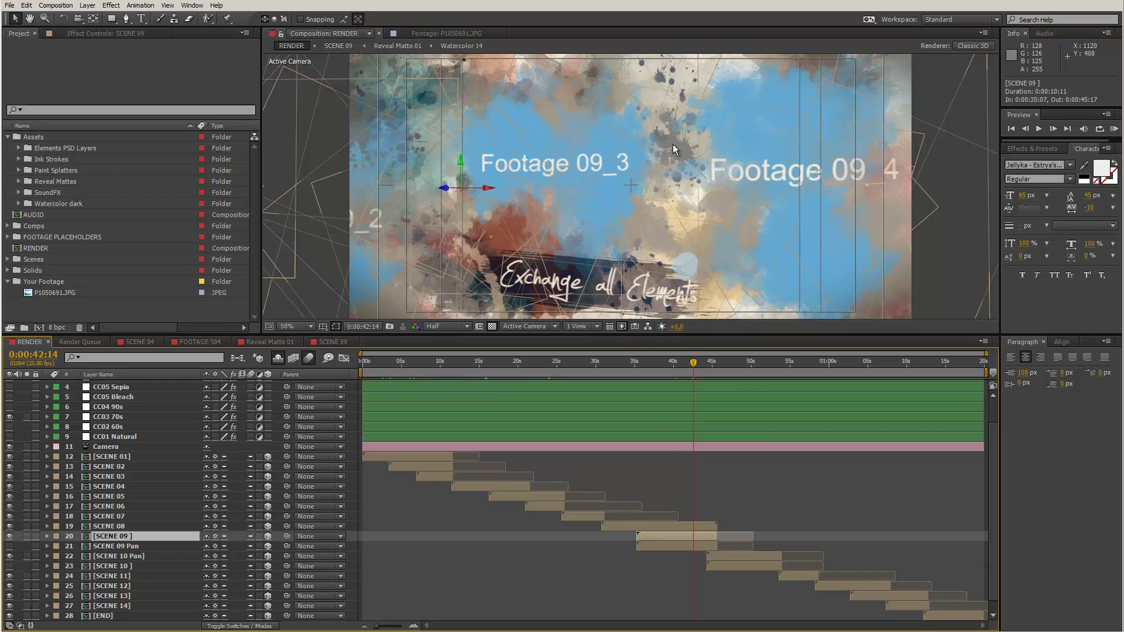
click(735, 364)
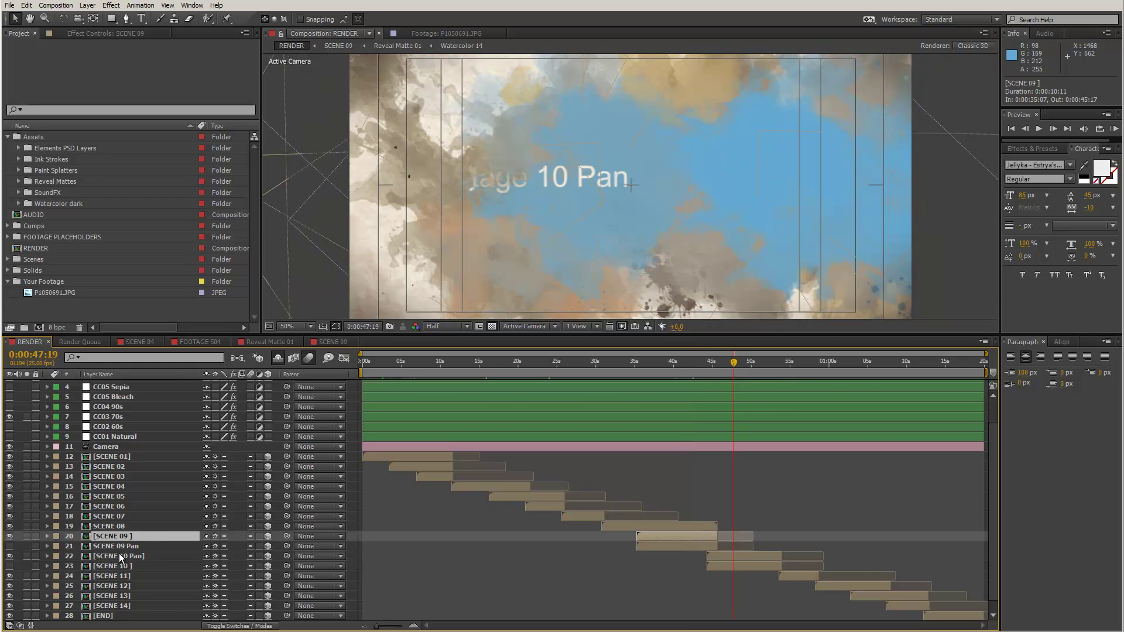
double_click(121, 560)
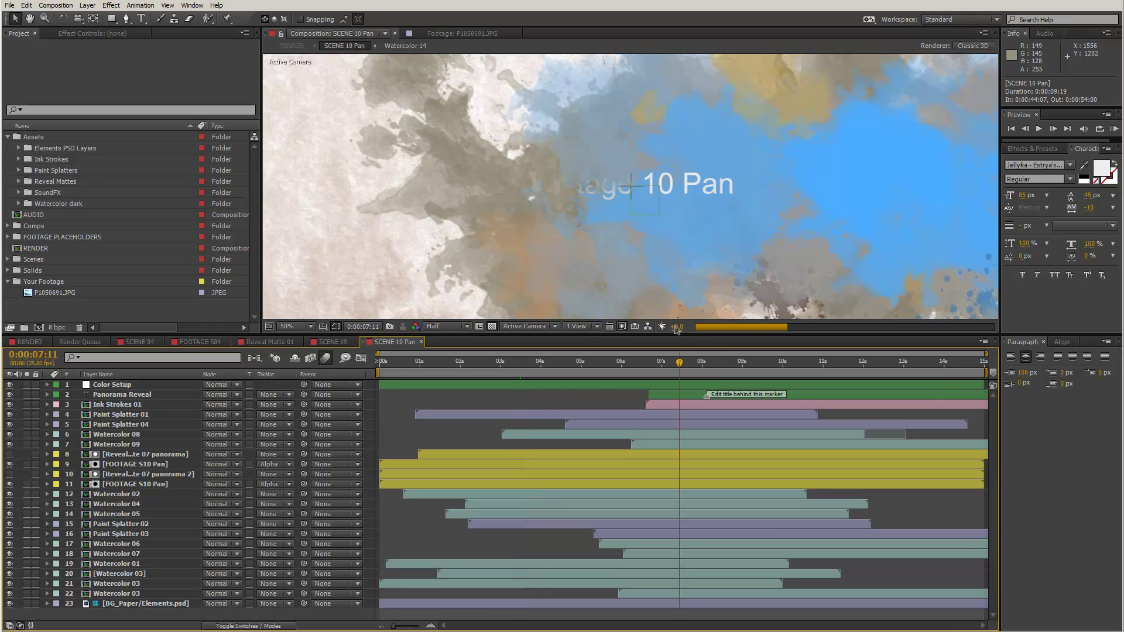
click(302, 327)
click(301, 343)
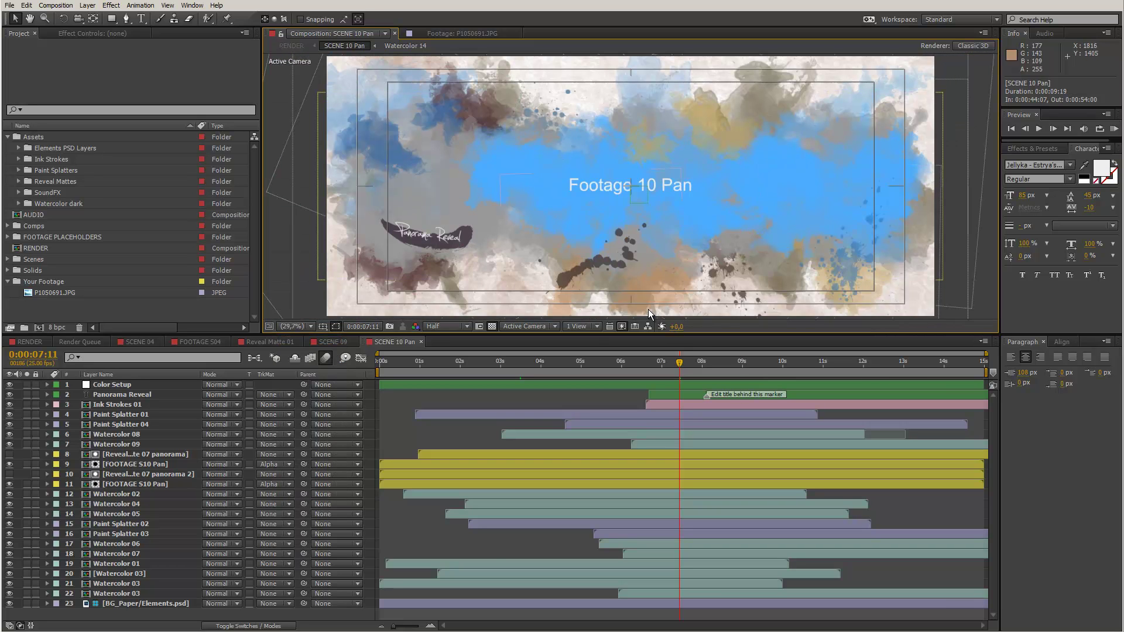
click(719, 363)
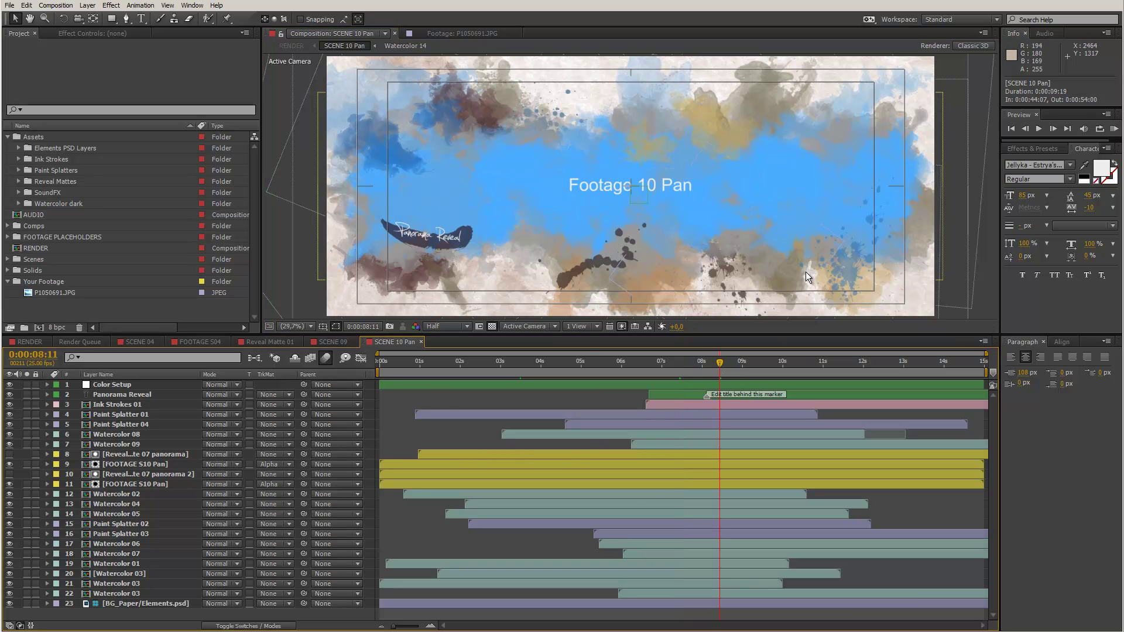
- Open the FOOTAGE S10 Pan placeholder composition and fit it in the viewer
double_click(128, 464)
click(298, 327)
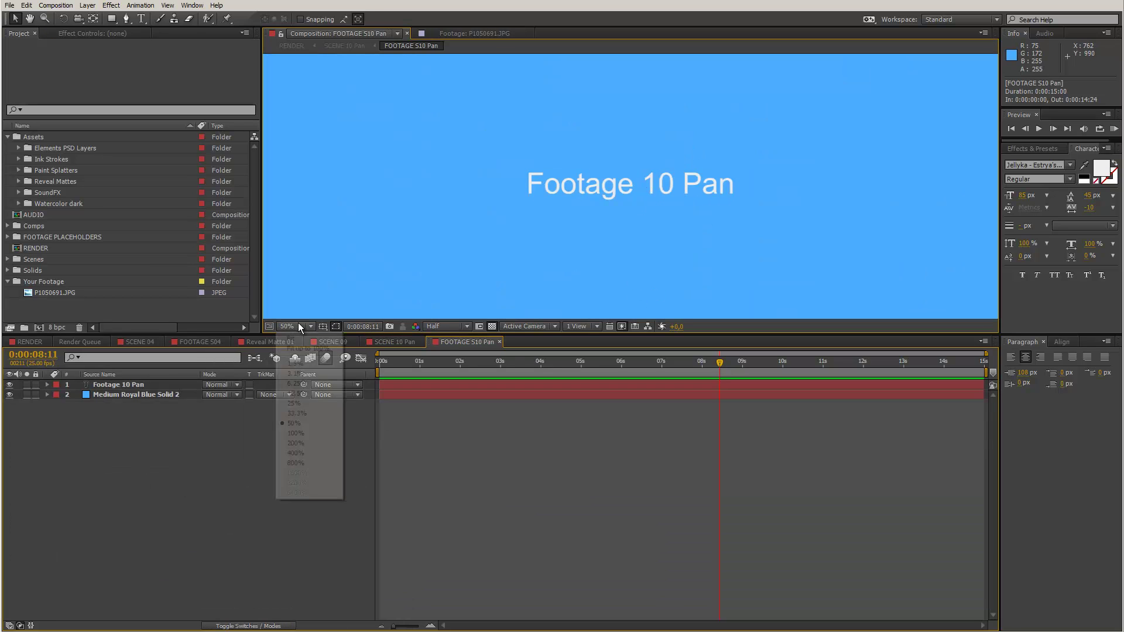
click(298, 343)
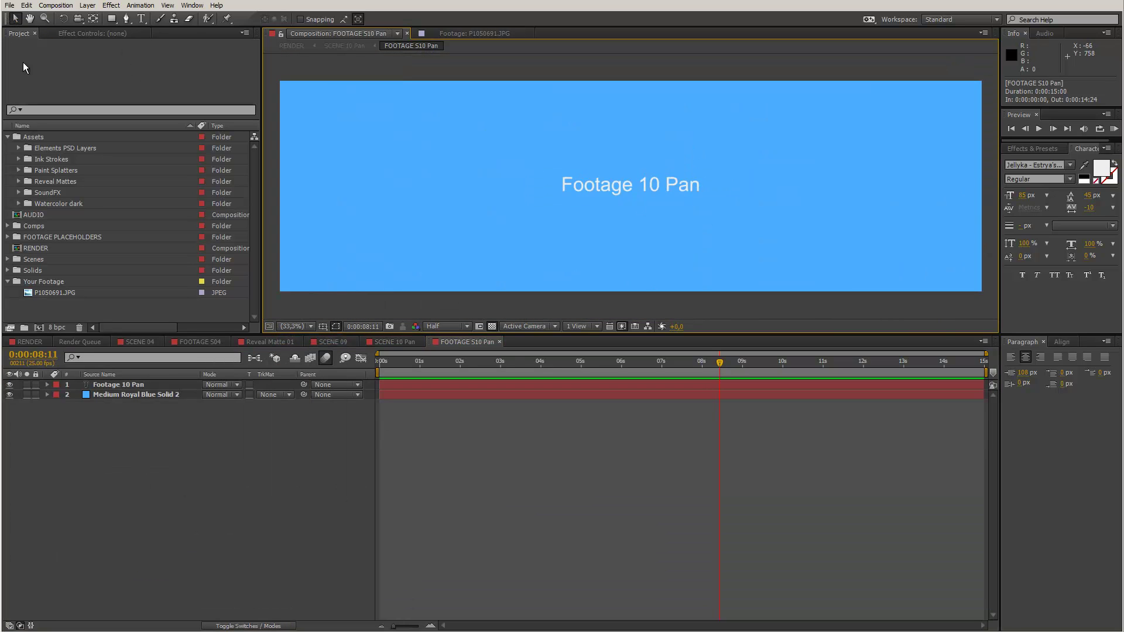
- Import the panorama photo P1060111.JPG from the Selection folder into the project
click(10, 7)
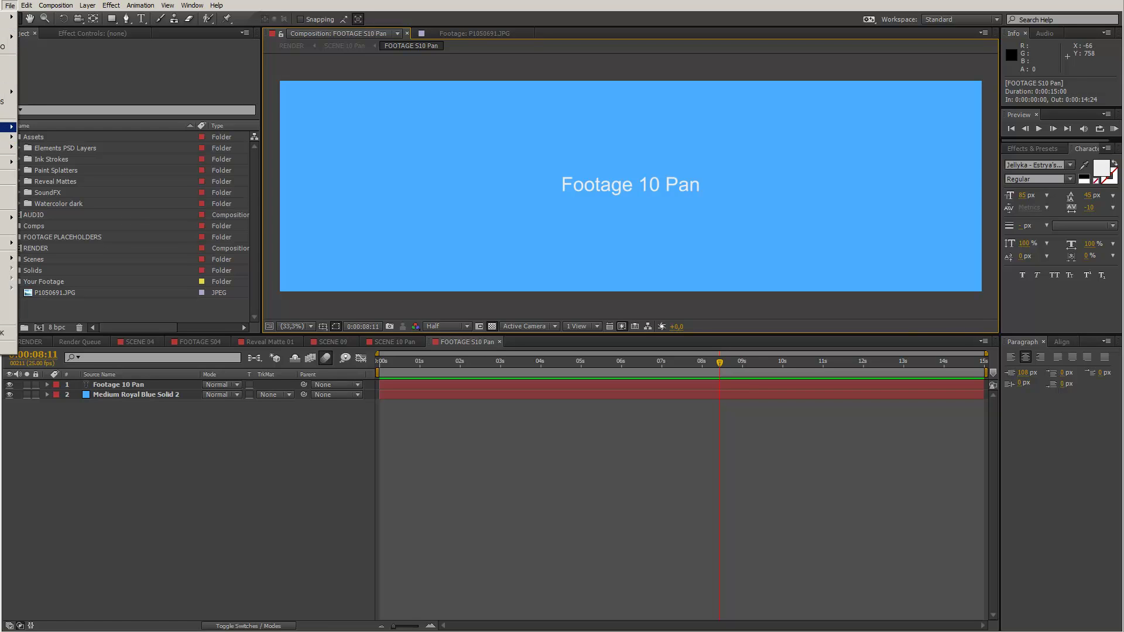
mouse_move(9, 127)
click(51, 130)
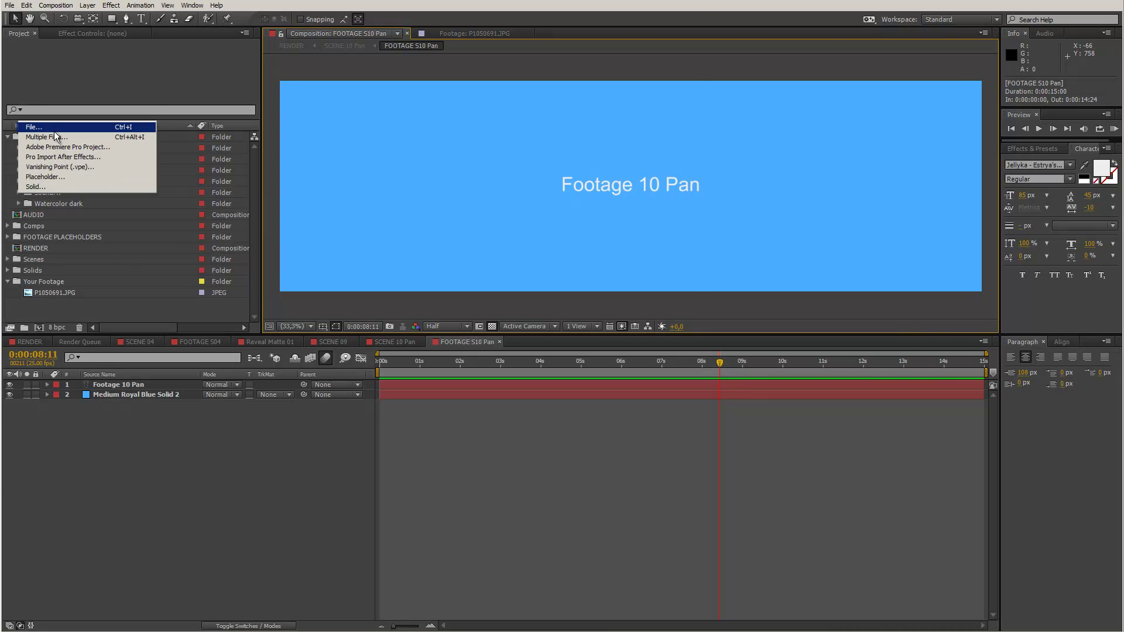
drag(700, 103, 699, 133)
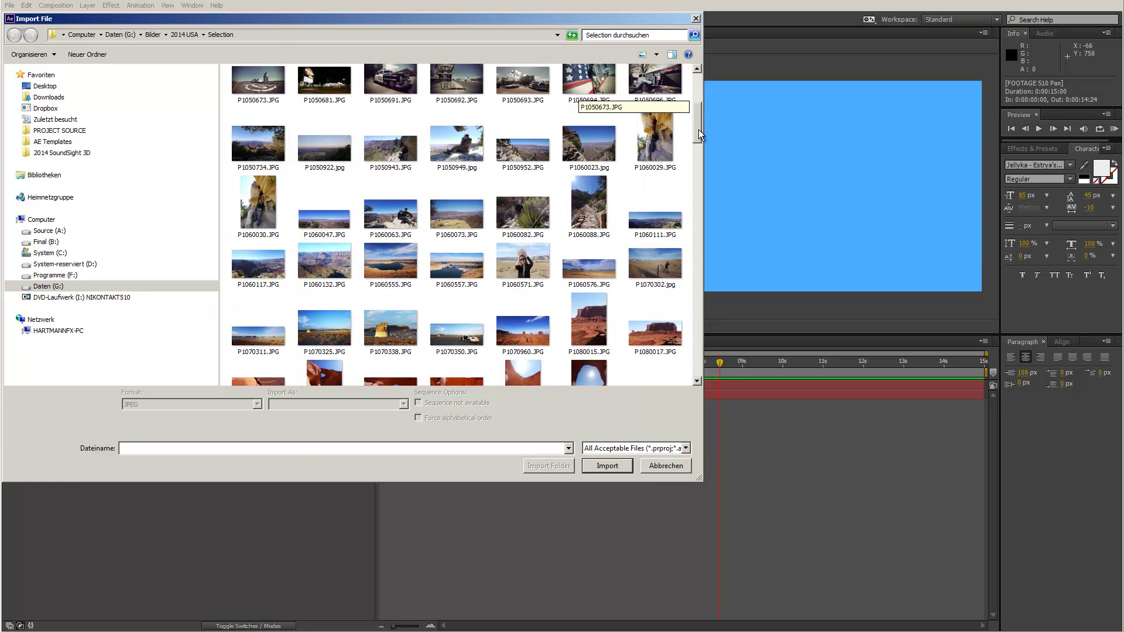
click(662, 217)
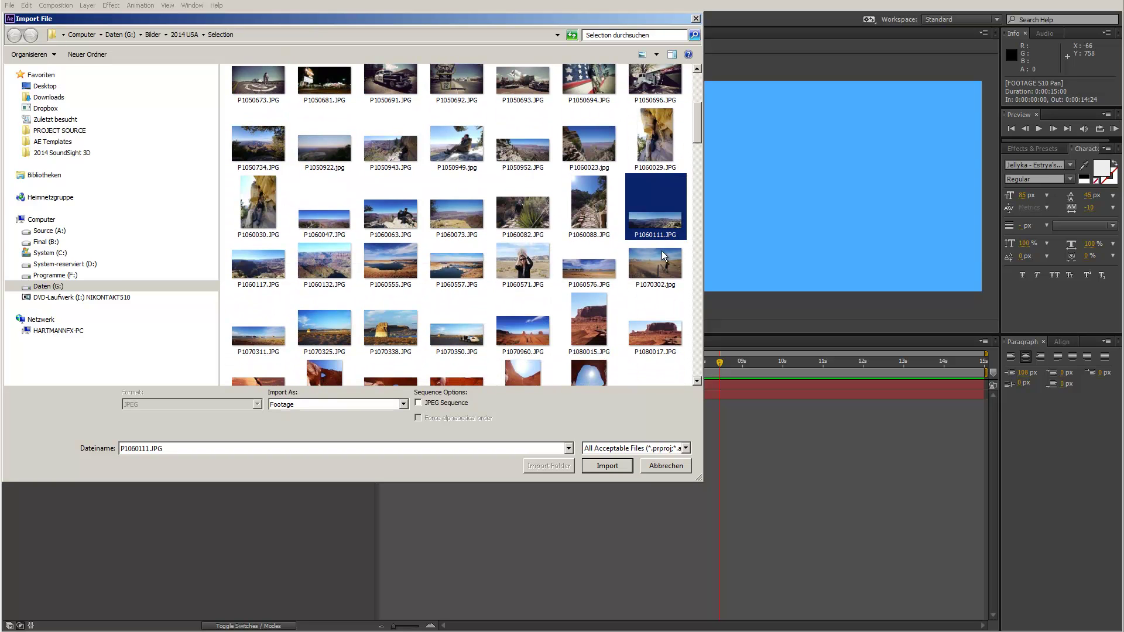
click(607, 466)
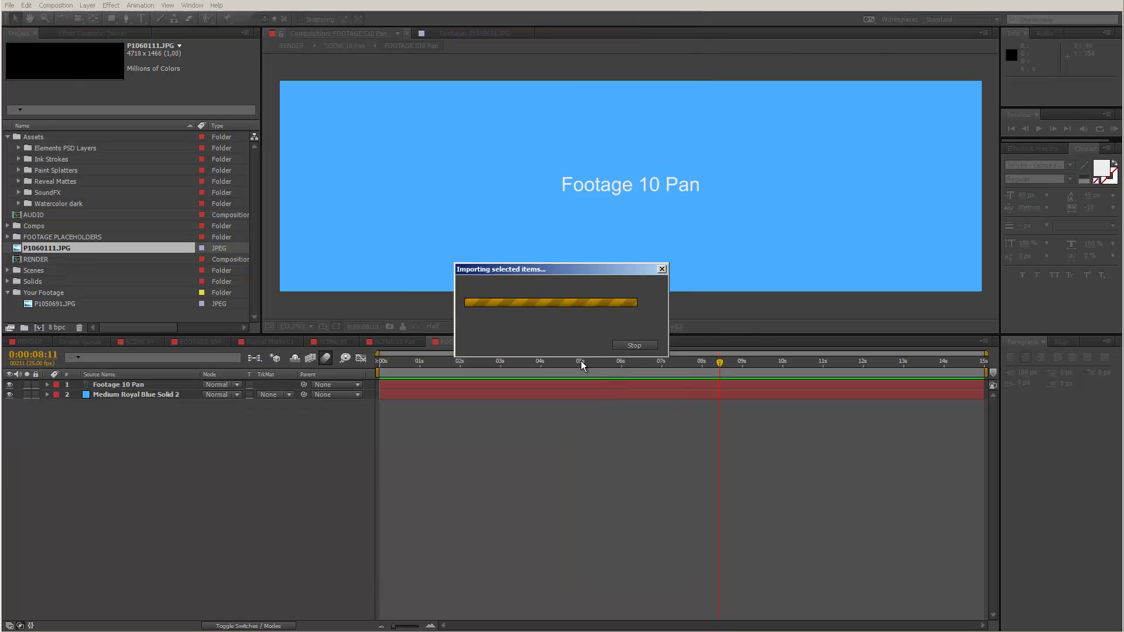
- File P1060111.JPG under Your Footage, place it above the Footage 10 Pan text layer and scale it to 79%
drag(24, 250, 76, 383)
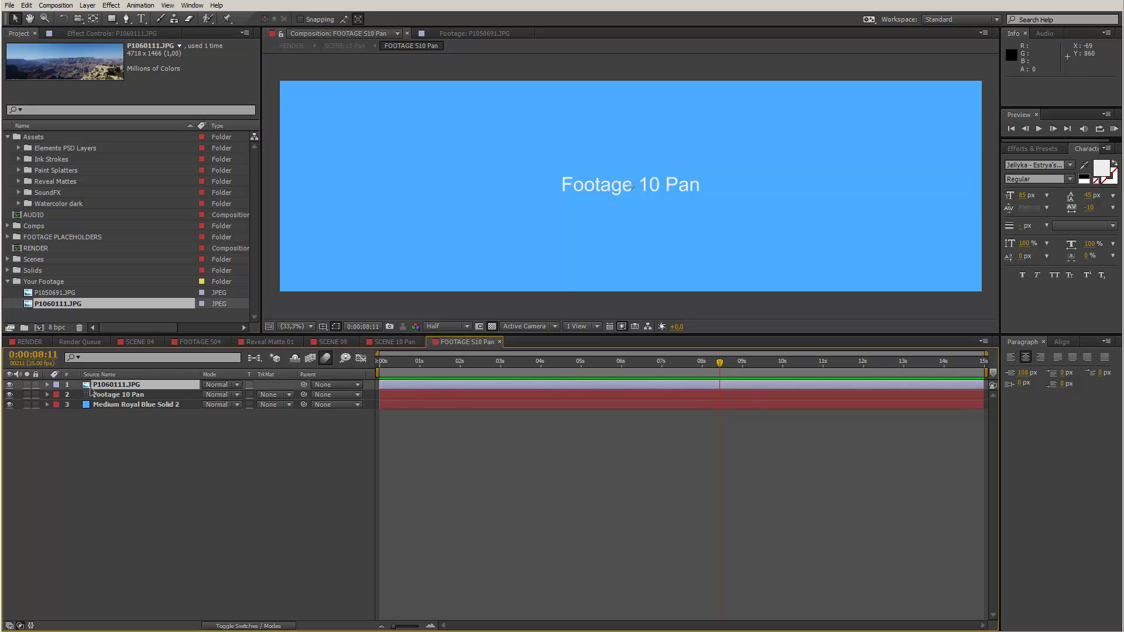
key(s)
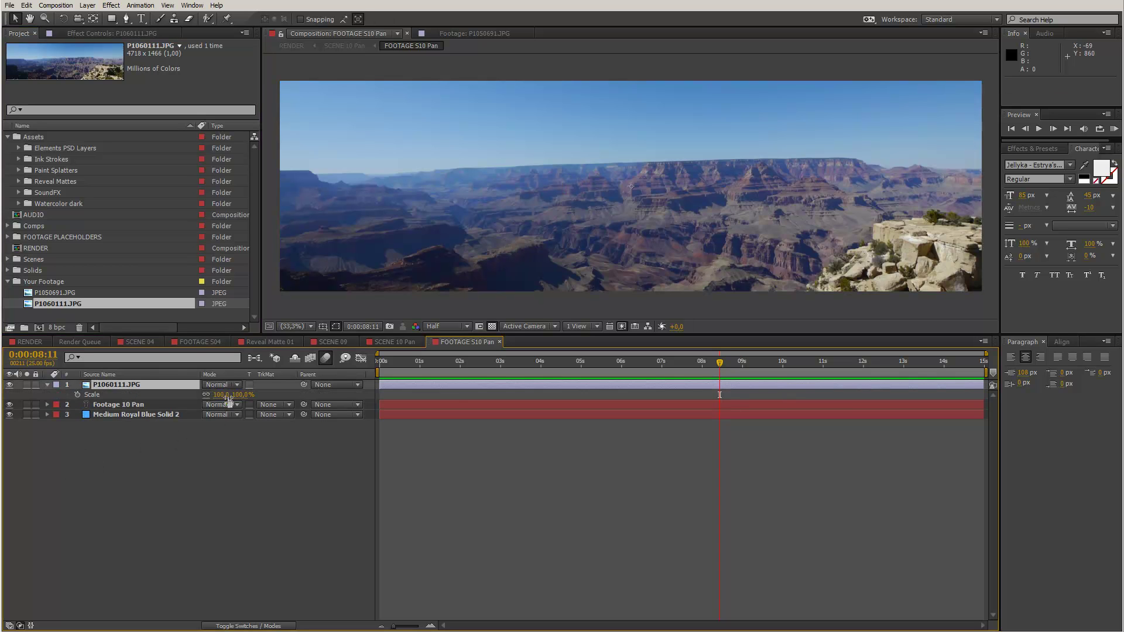
drag(236, 394, 224, 393)
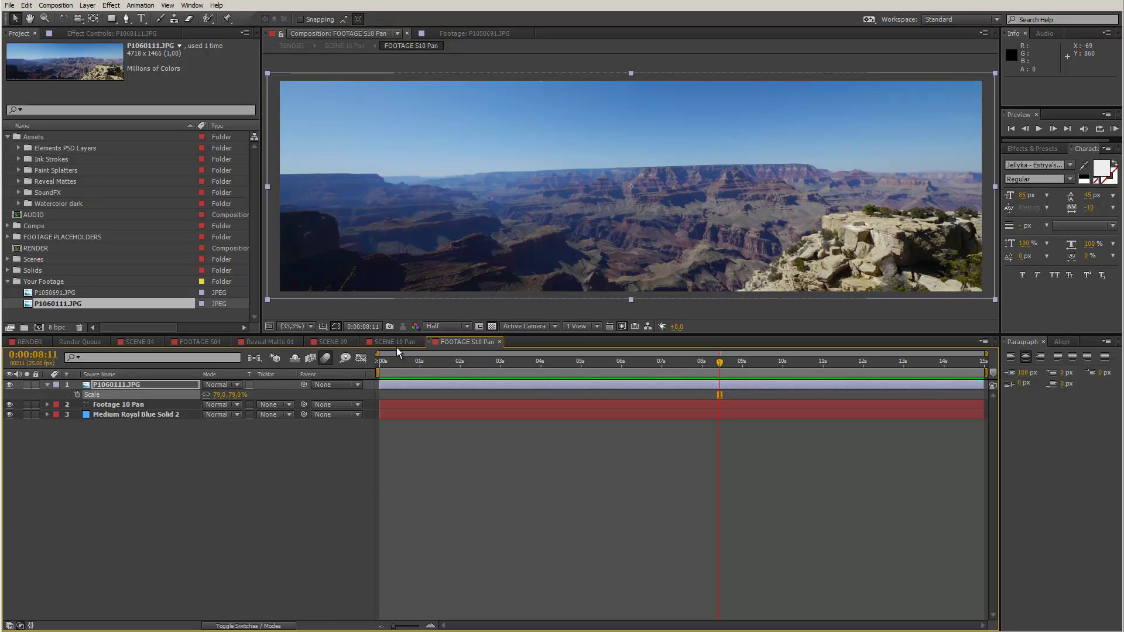
- Preview the panorama reveal in SCENE 10 Pan at 0:00:06:16 and 0:00:05:09
click(396, 343)
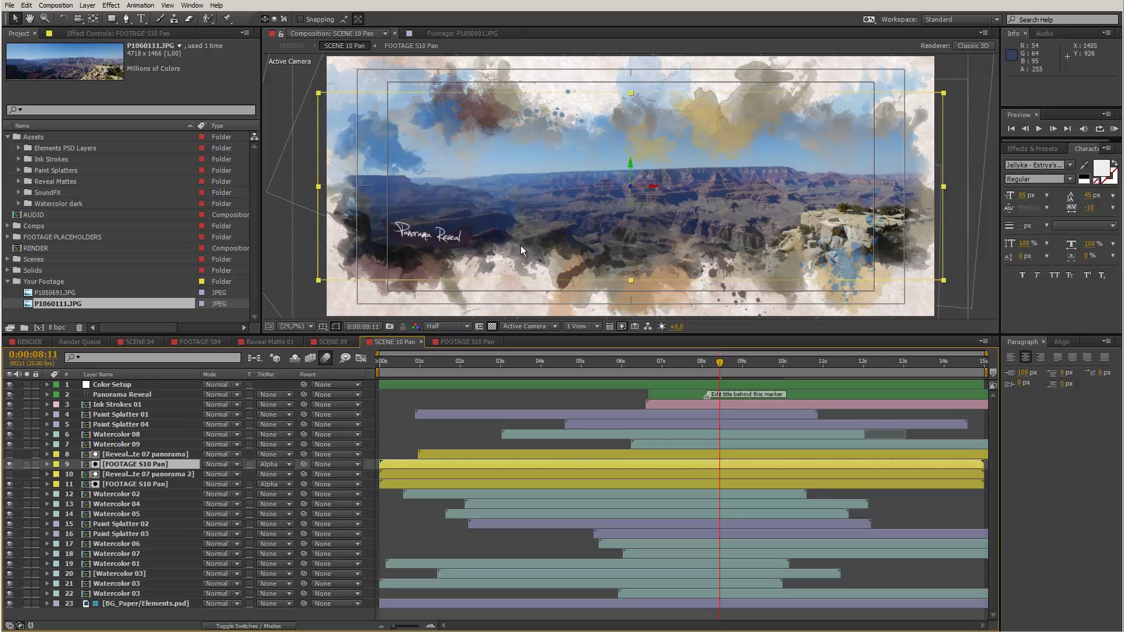
click(648, 367)
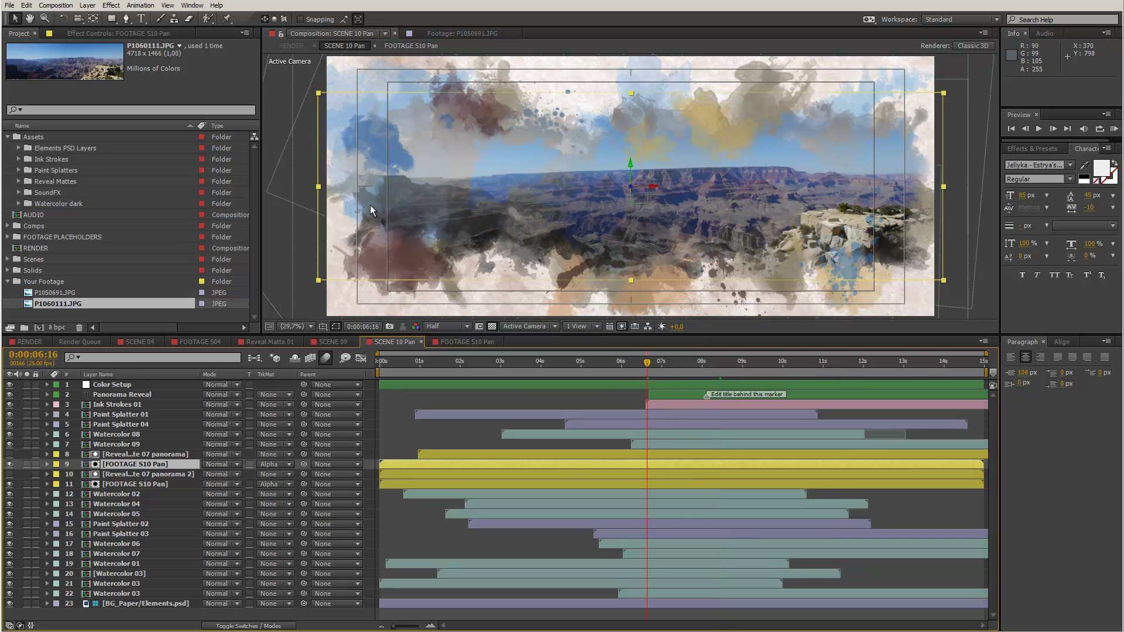
click(595, 361)
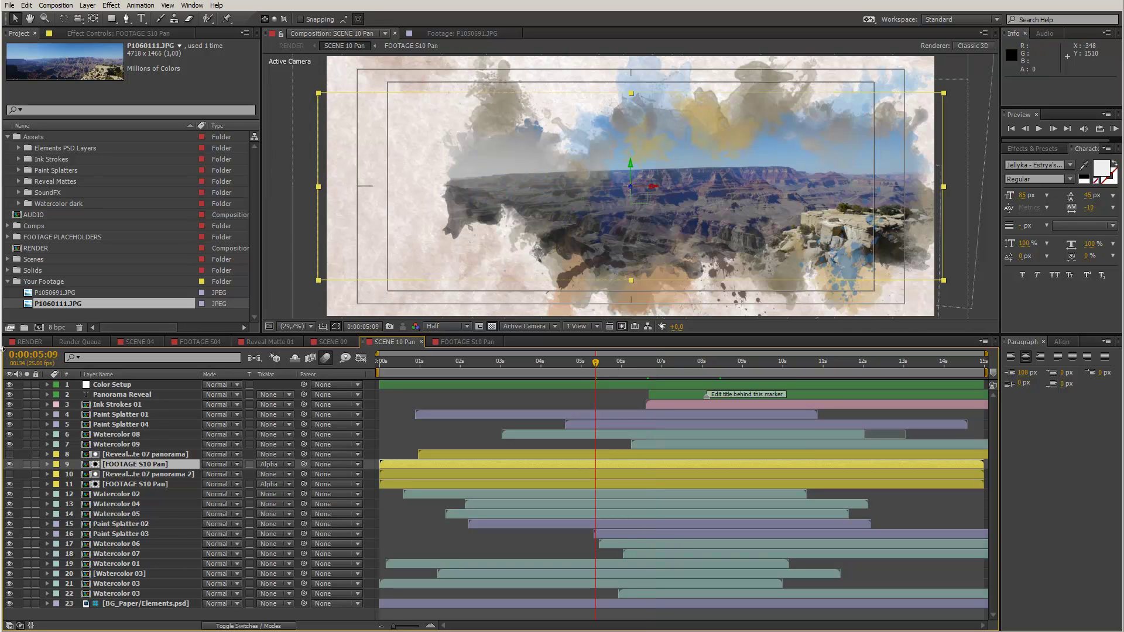
- In RENDER, try showing SCENE 10 in place of SCENE 10 Pan, and switch back to SCENE 10 Pan
click(37, 339)
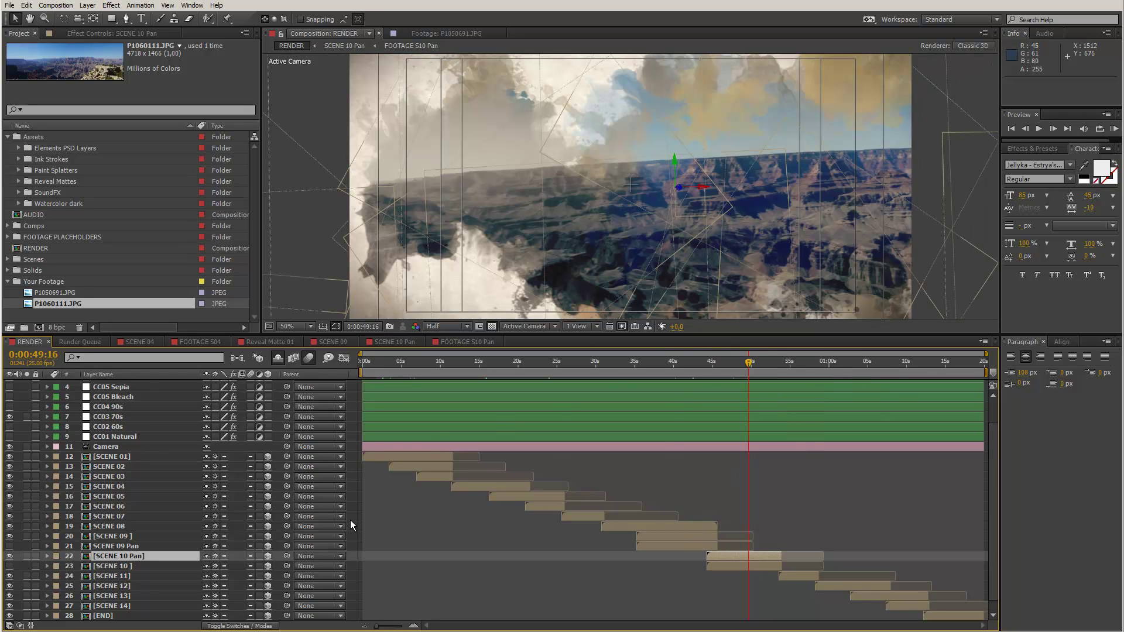
click(111, 558)
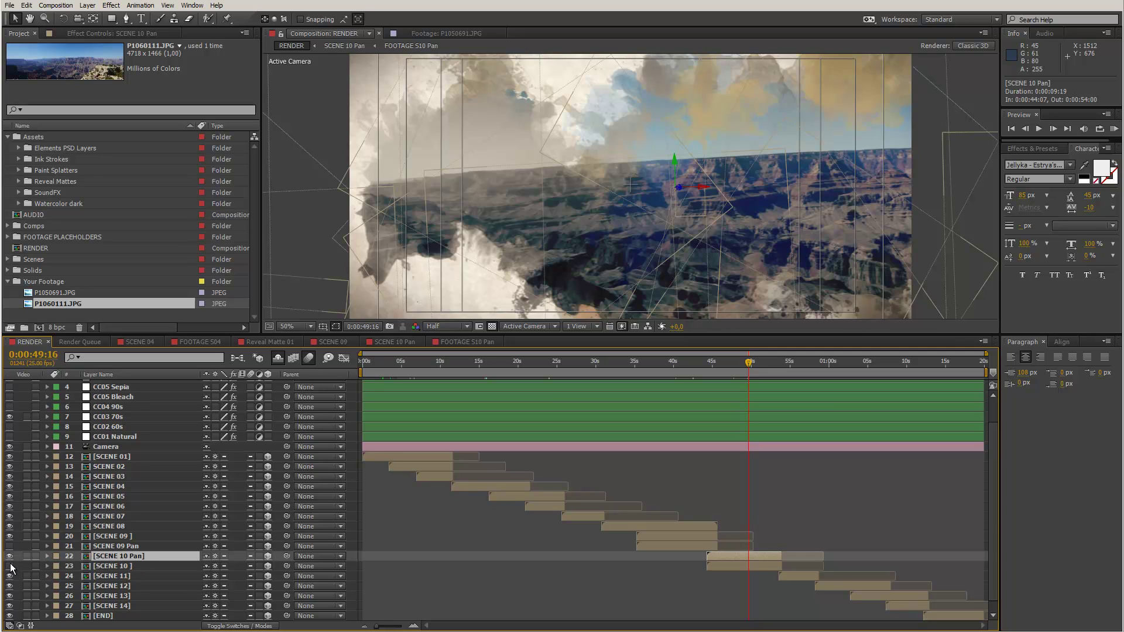
click(10, 556)
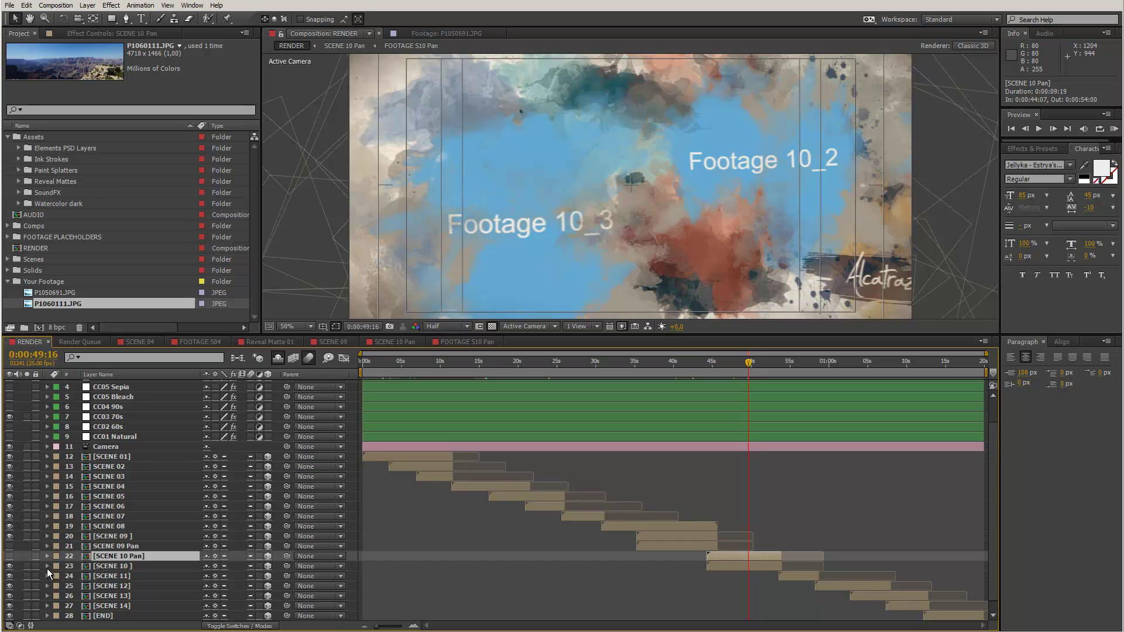
click(9, 558)
- Show SCENE 09 Pan in place of SCENE 09 in RENDER and preview it at 0:00:39:19
click(110, 548)
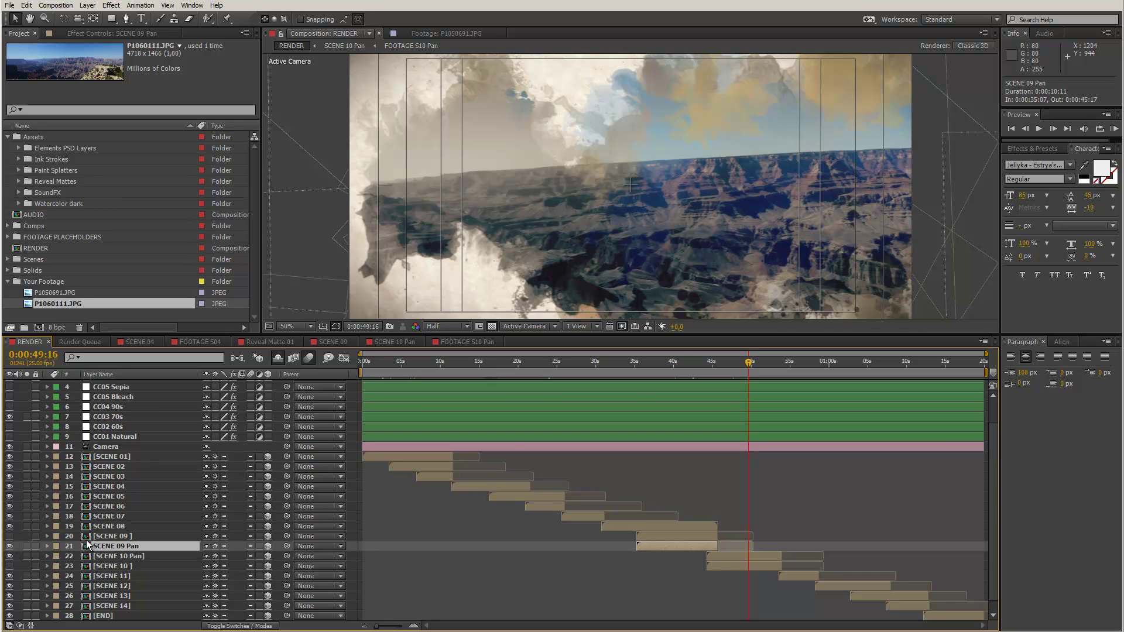
click(673, 370)
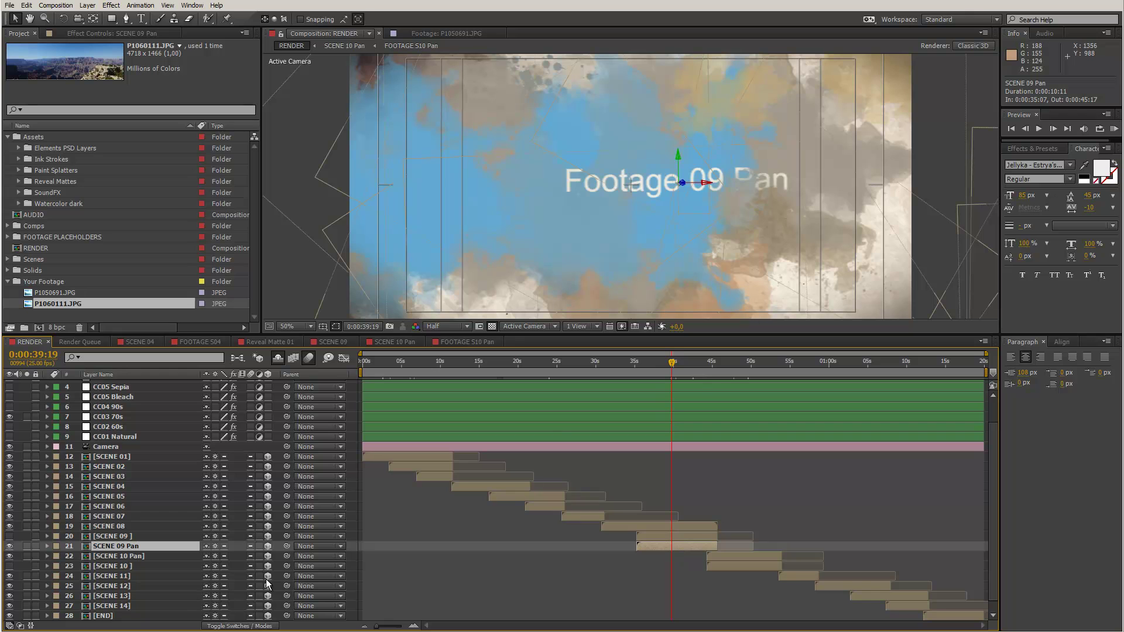
- Open the SCENE 09 Pan composition, fit it in an enlarged viewer and preview it at 0:00:06:20
double_click(124, 547)
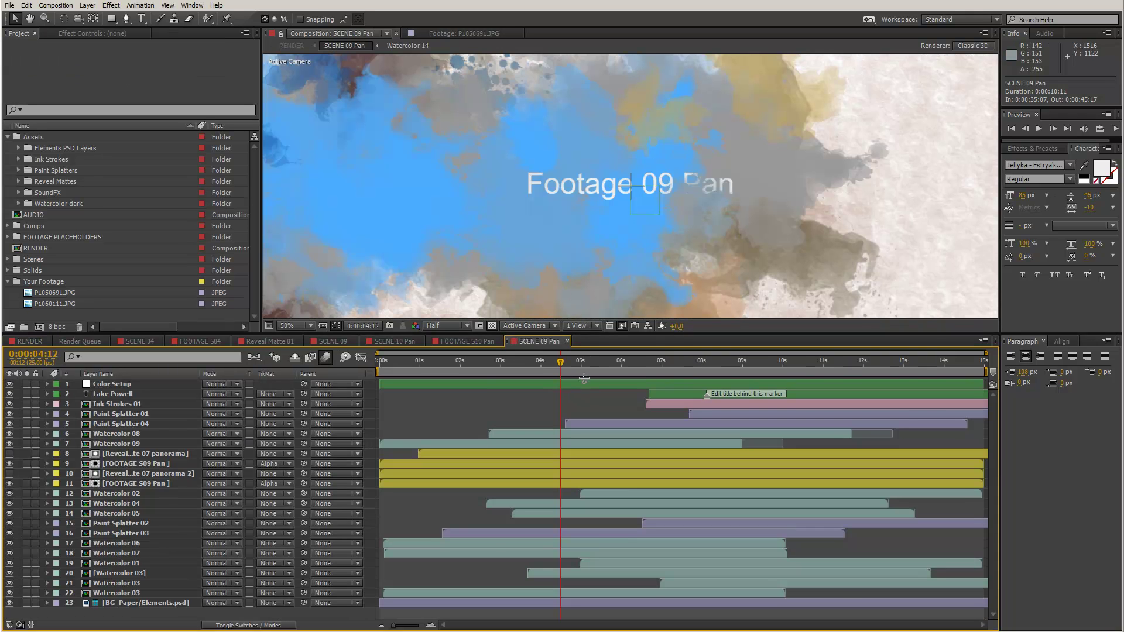
drag(583, 336, 249, 395)
click(292, 388)
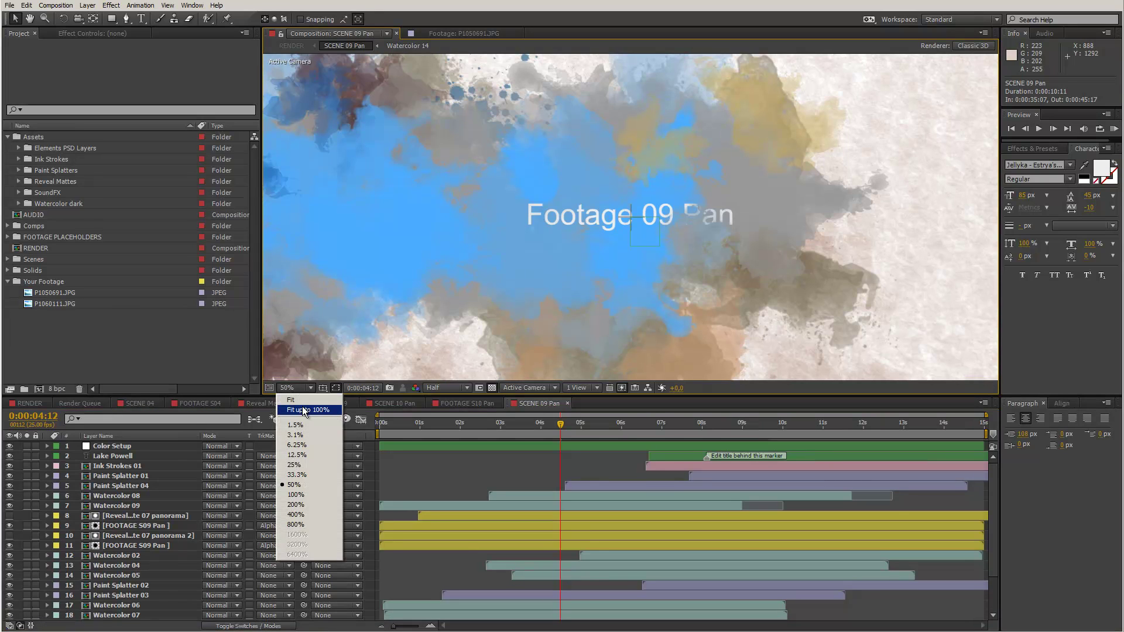
click(293, 400)
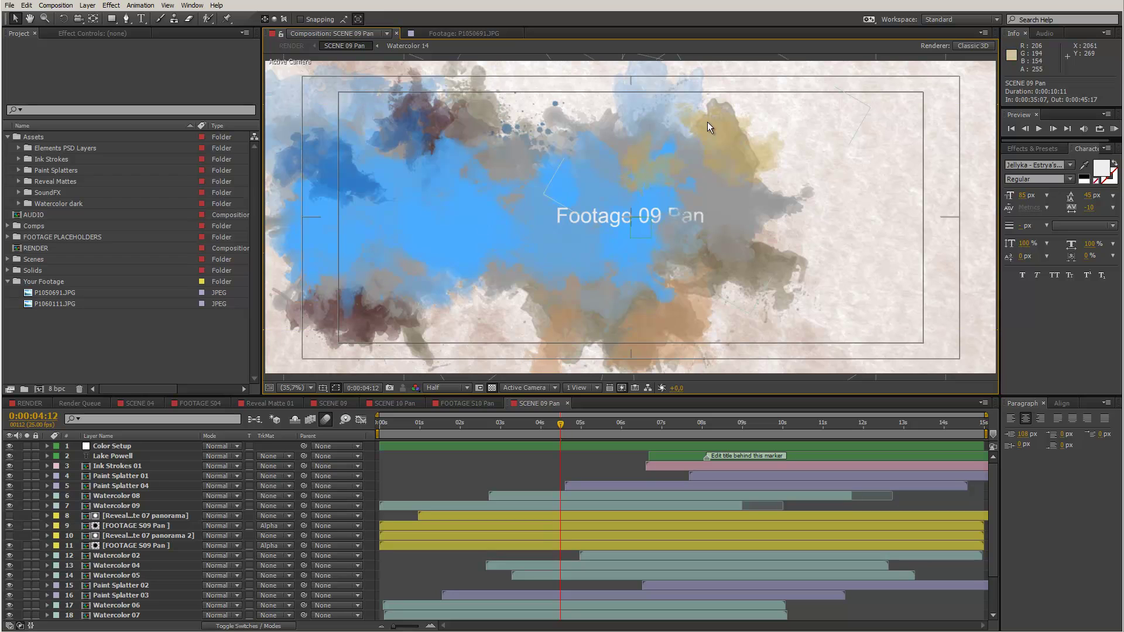
click(654, 423)
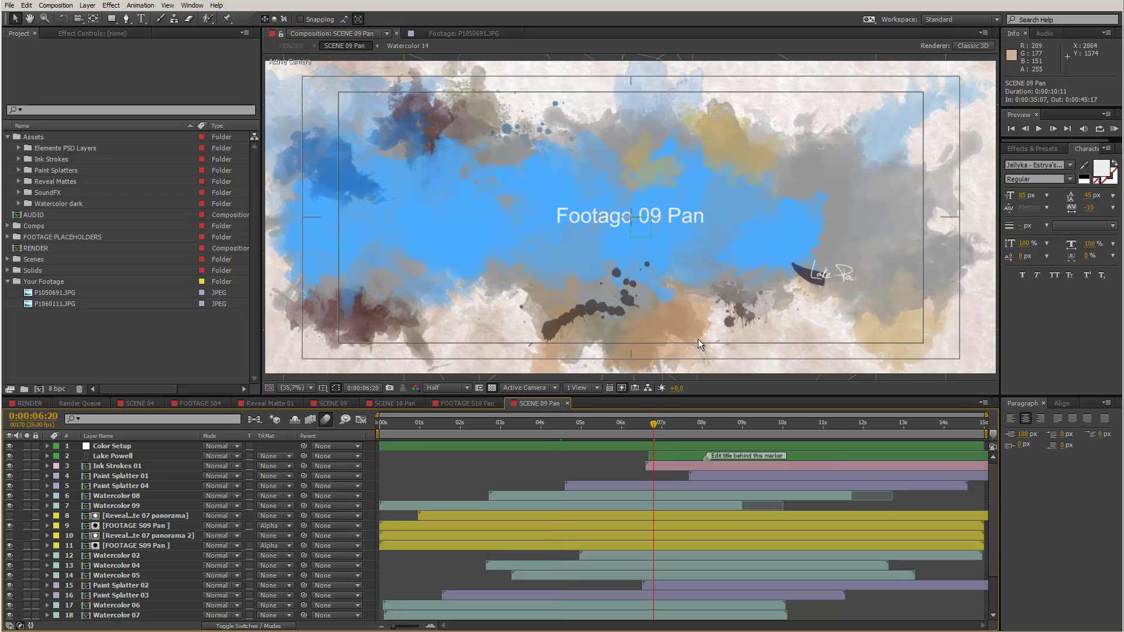
- In RENDER, show SCENE 09 in place of SCENE 09 Pan and SCENE 10 in place of SCENE 10 Pan
click(31, 407)
drag(387, 396, 386, 373)
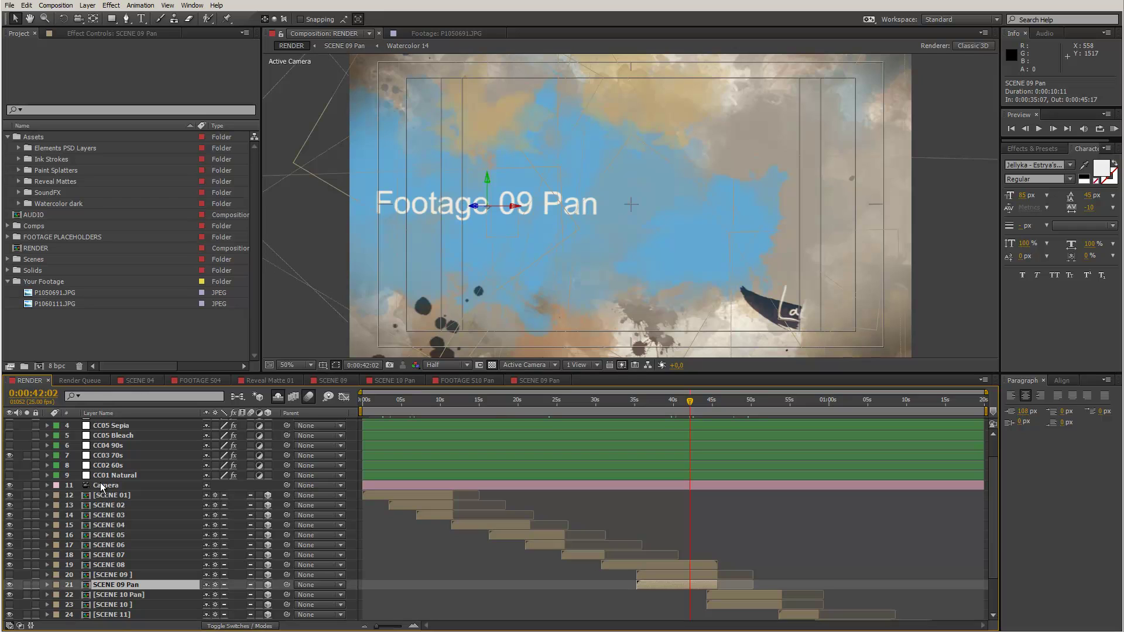
click(9, 575)
click(9, 595)
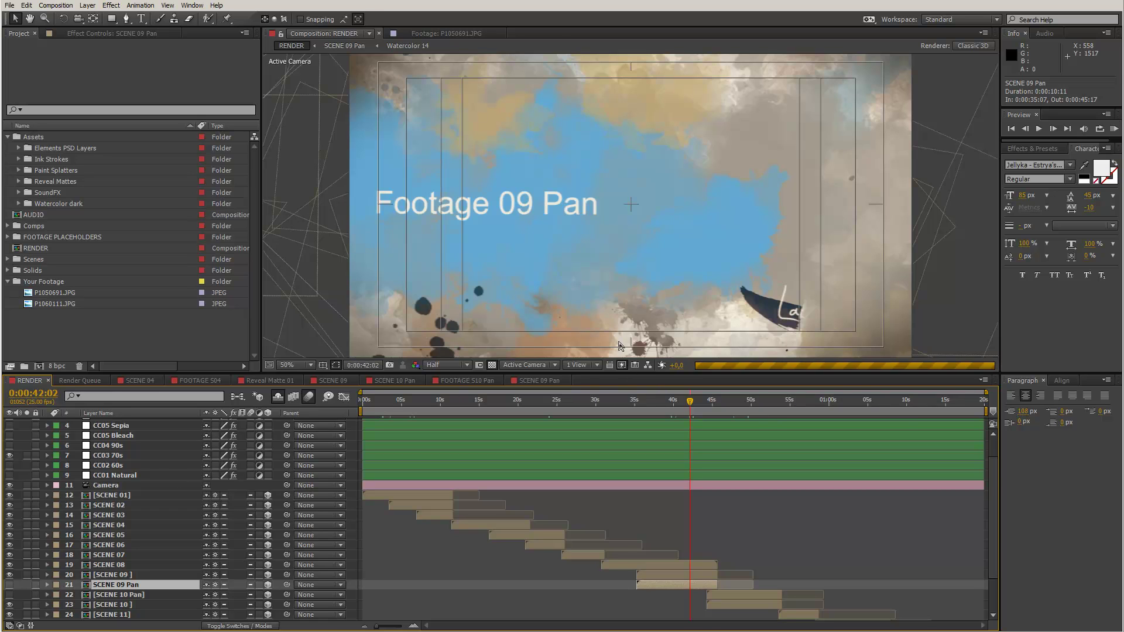
- Examine the SCENE 06 layer at 0:00:23:18 and the SCENE 04 layer at 0:00:15:22 in RENDER
click(547, 402)
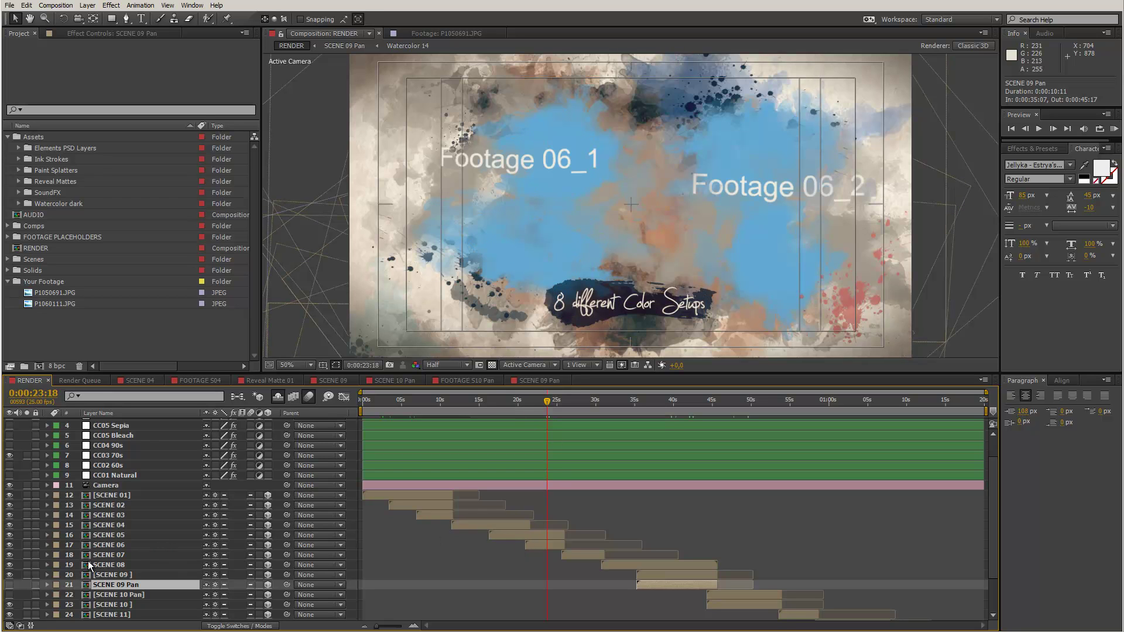
click(116, 547)
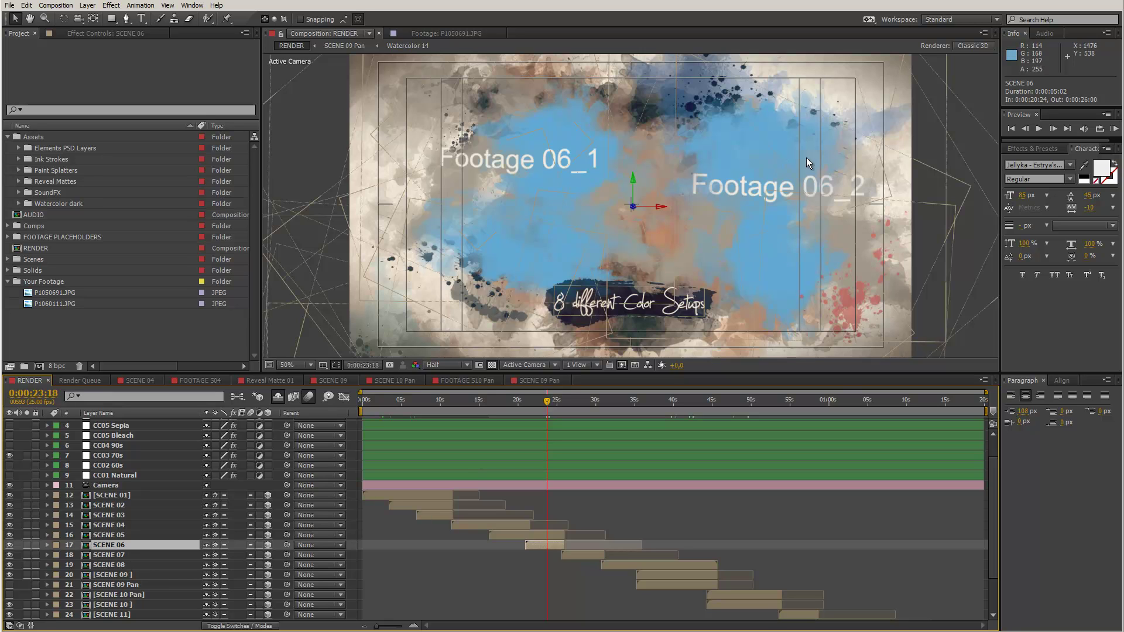
click(497, 402)
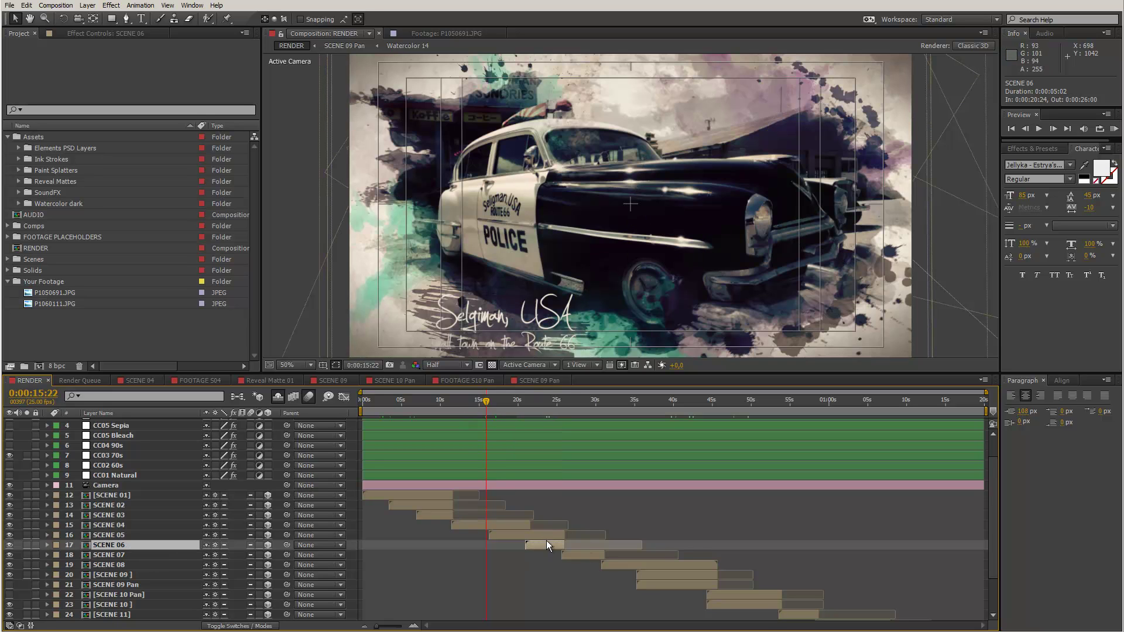
click(110, 526)
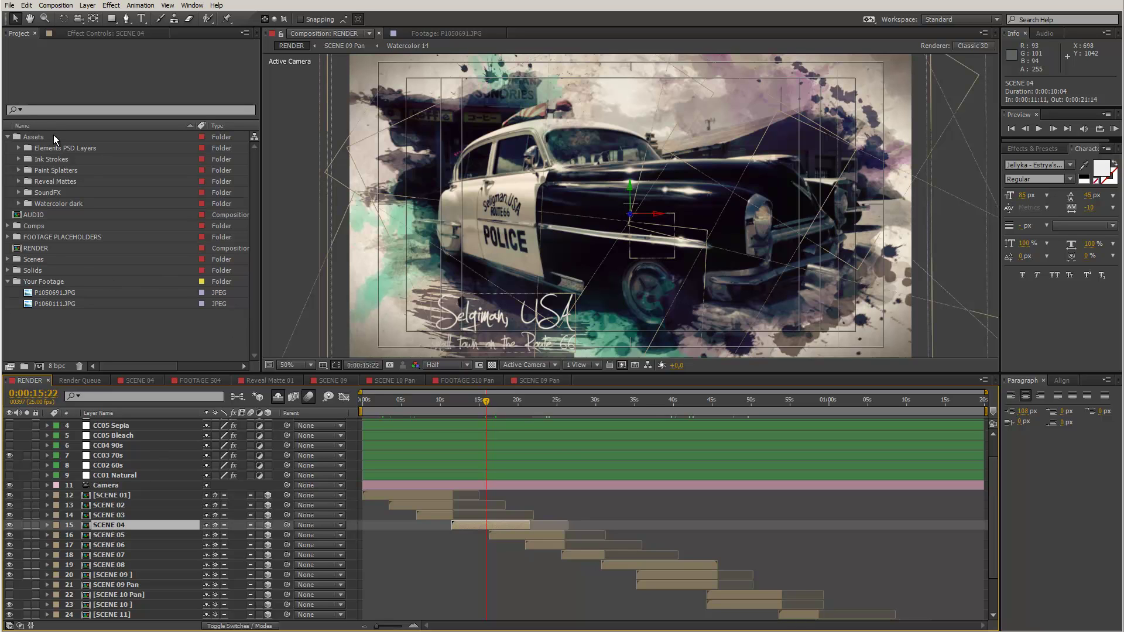
- Duplicate the SCENE 06 composition in the Scenes folder and rename the copy SCENE 04new
click(8, 137)
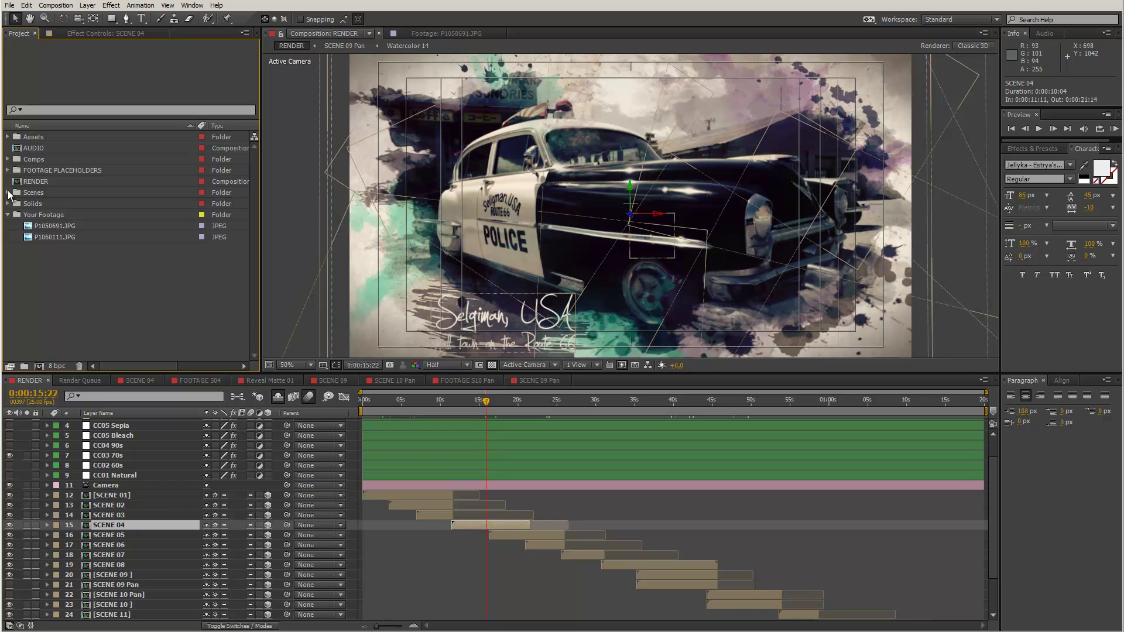
click(7, 194)
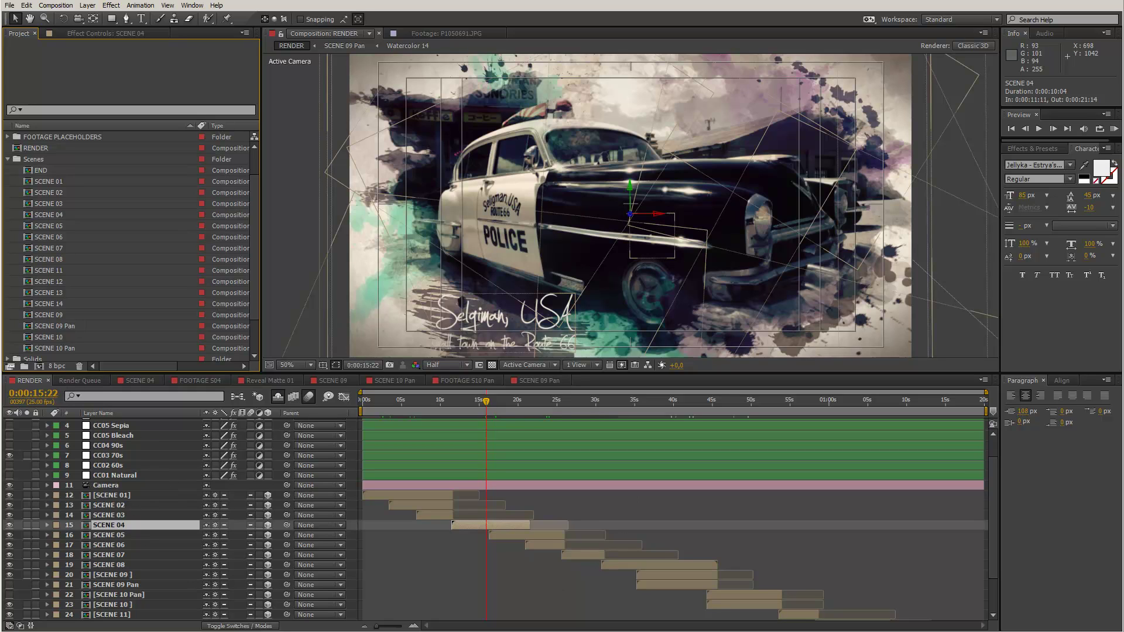
click(32, 239)
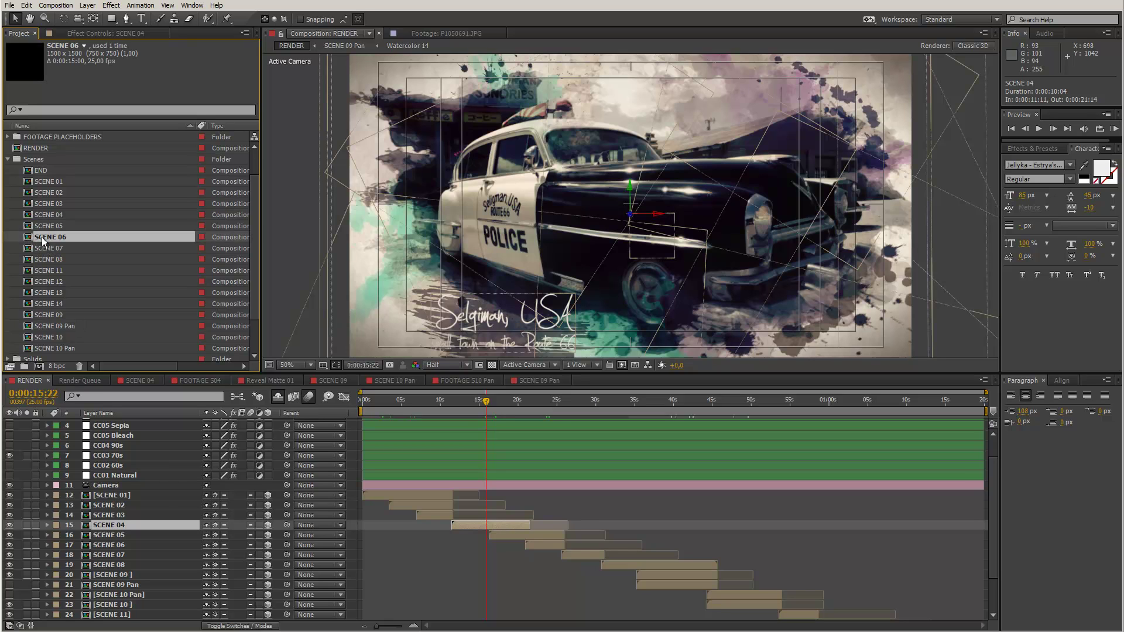
key(ctrl+d)
scroll(41, 214, up, 1)
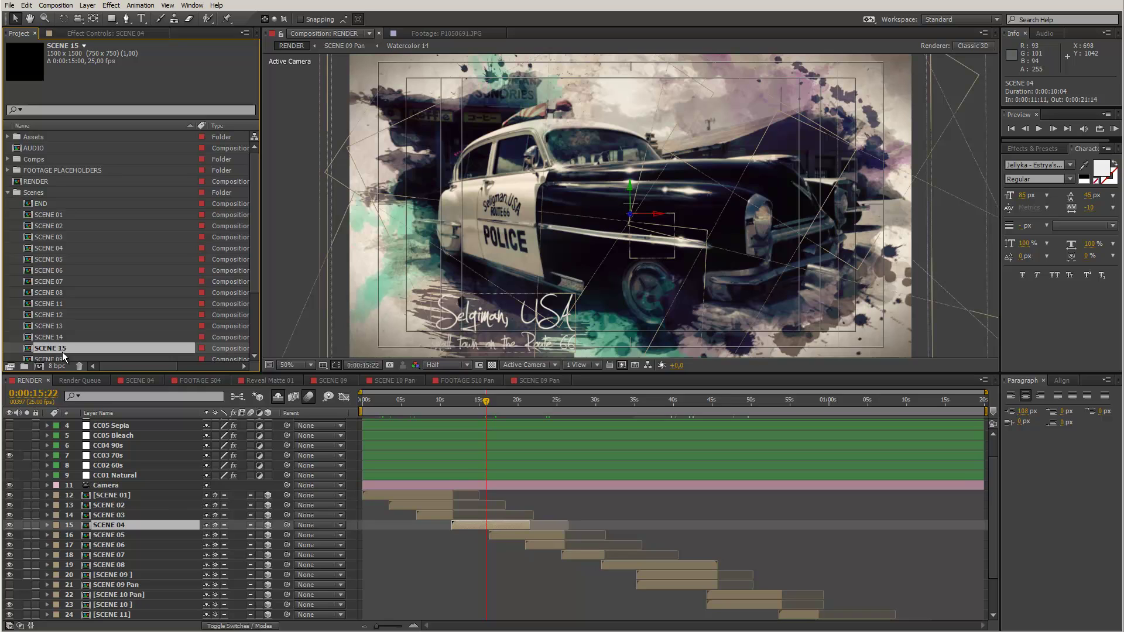
key(Return)
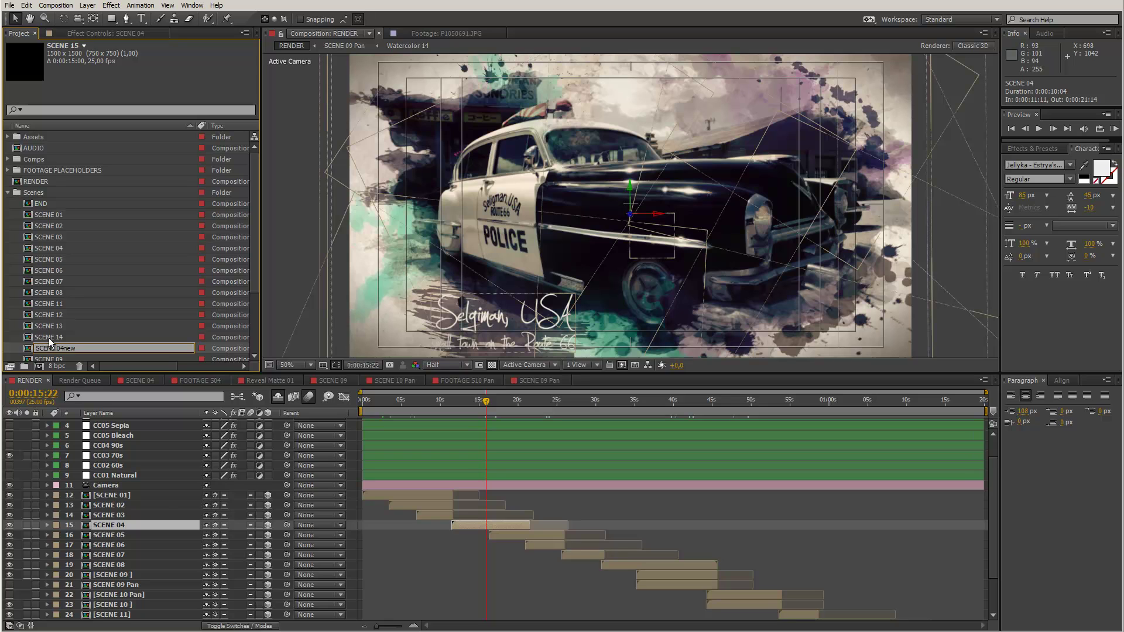
key(Return)
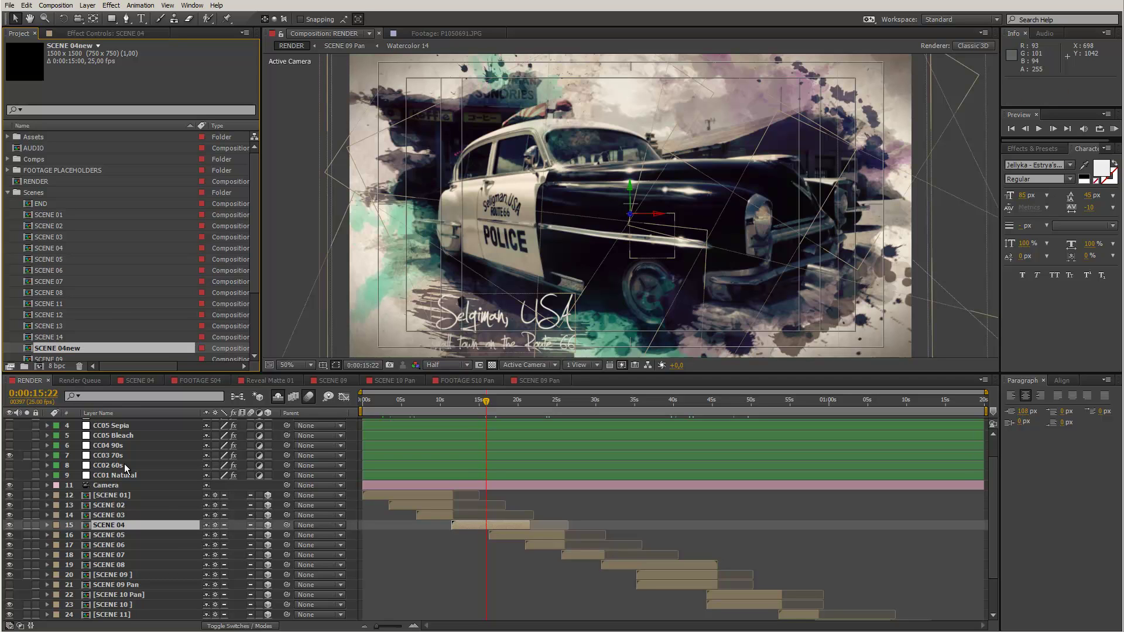
- Replace the source of the SCENE 04 layer in RENDER with the SCENE 04new composition
double_click(117, 526)
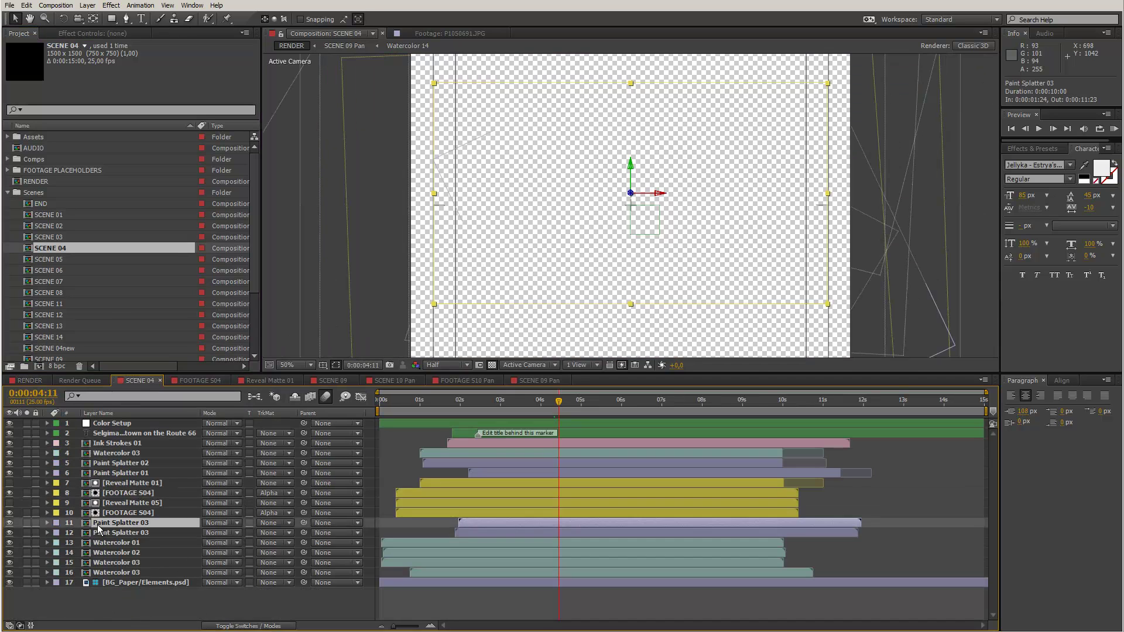
click(29, 381)
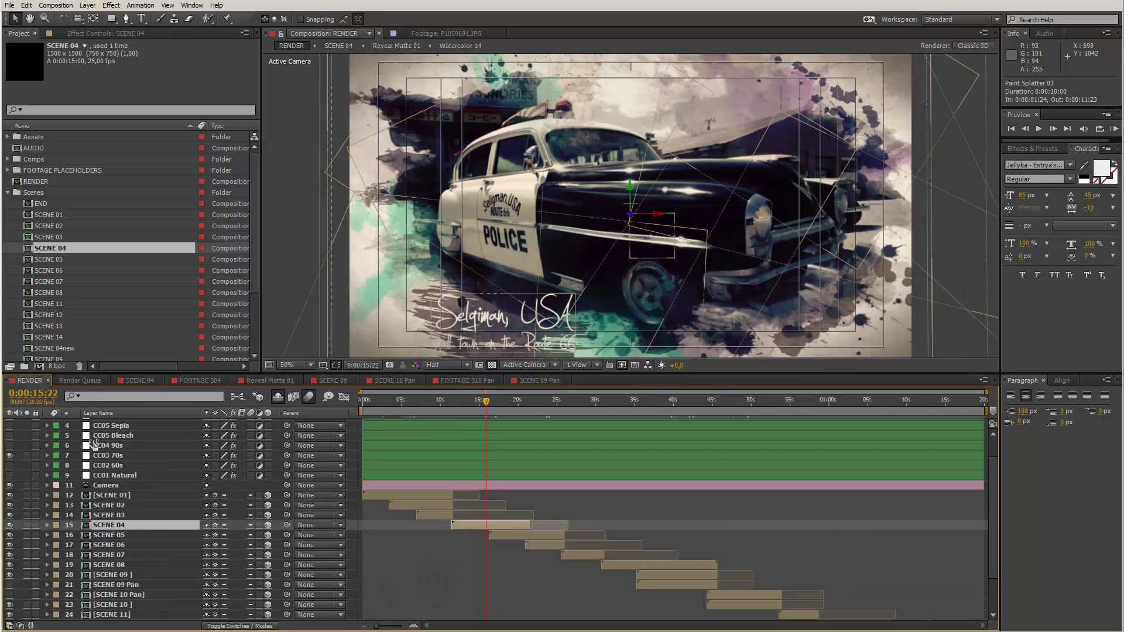
click(90, 526)
drag(30, 351, 120, 526)
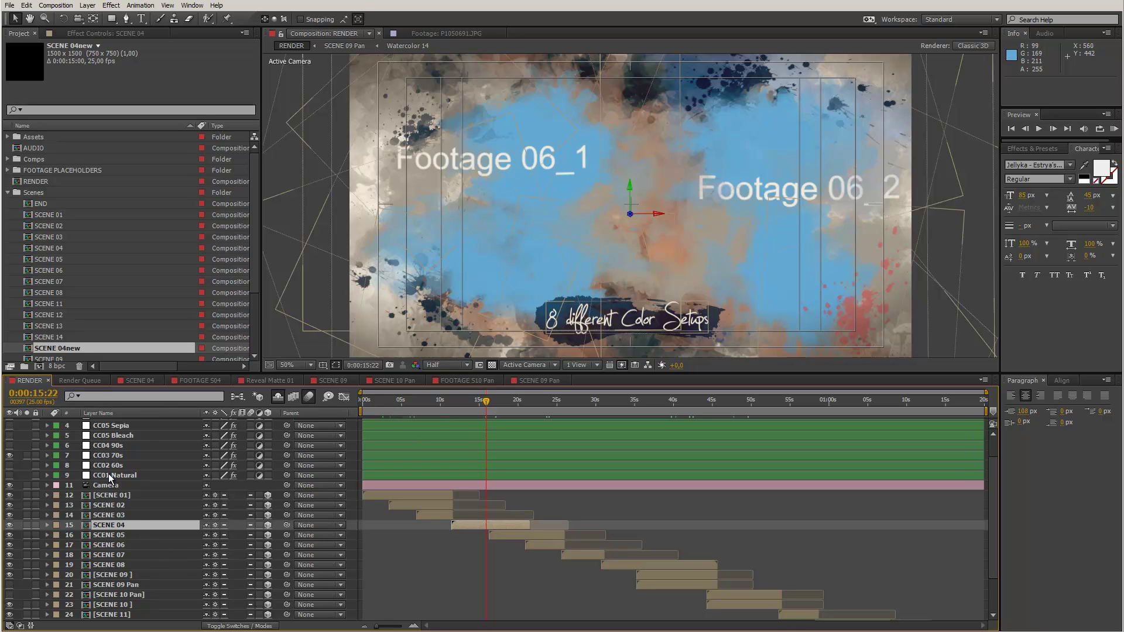
- Open the FOOTAGE S06_1 placeholder inside SCENE 04new and import P1050668.JPG into the Your Footage folder
click(105, 530)
double_click(108, 525)
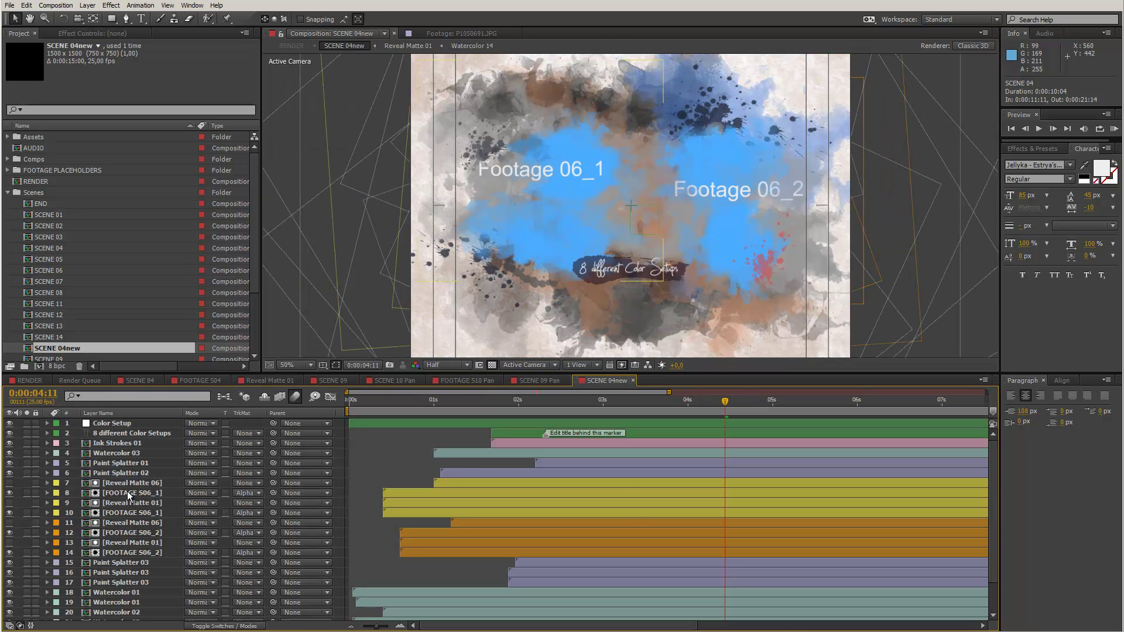
double_click(132, 494)
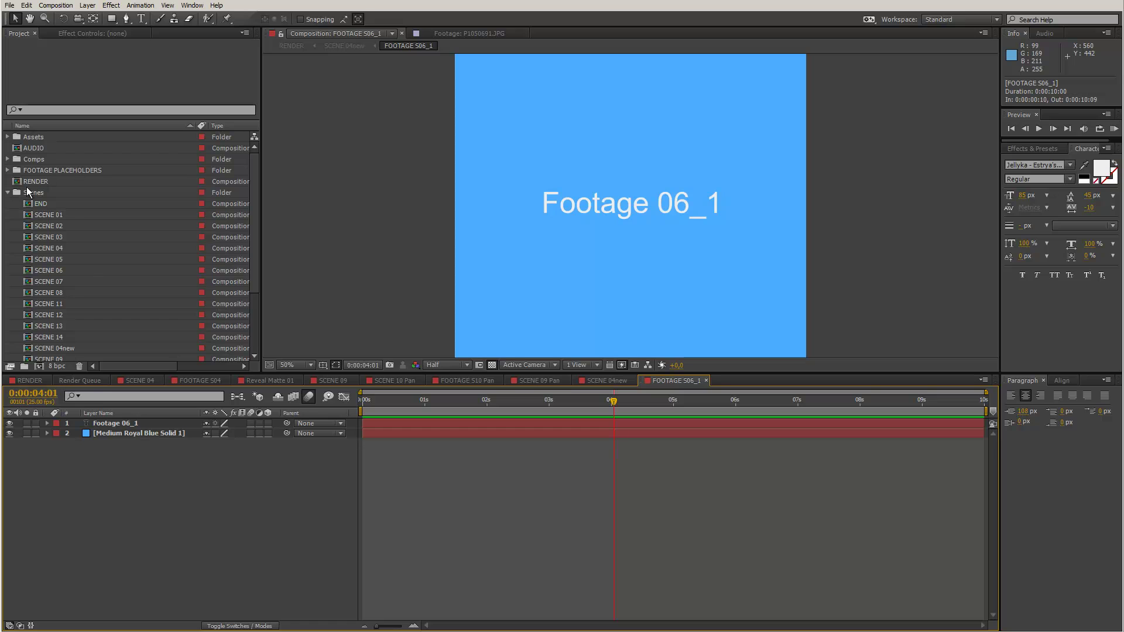
click(9, 193)
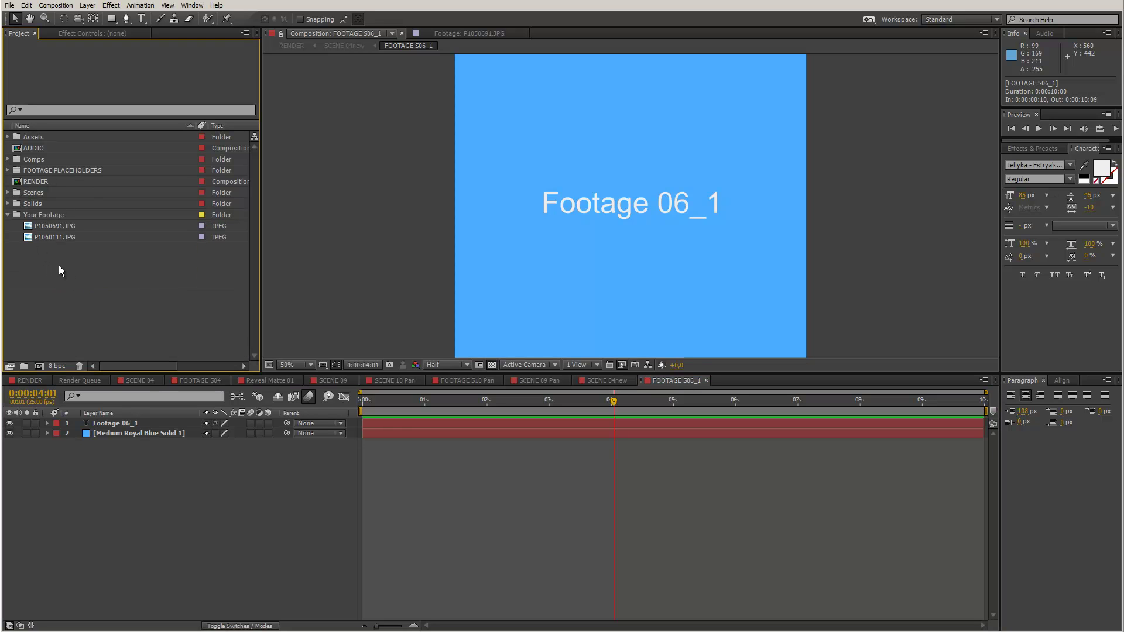
double_click(108, 270)
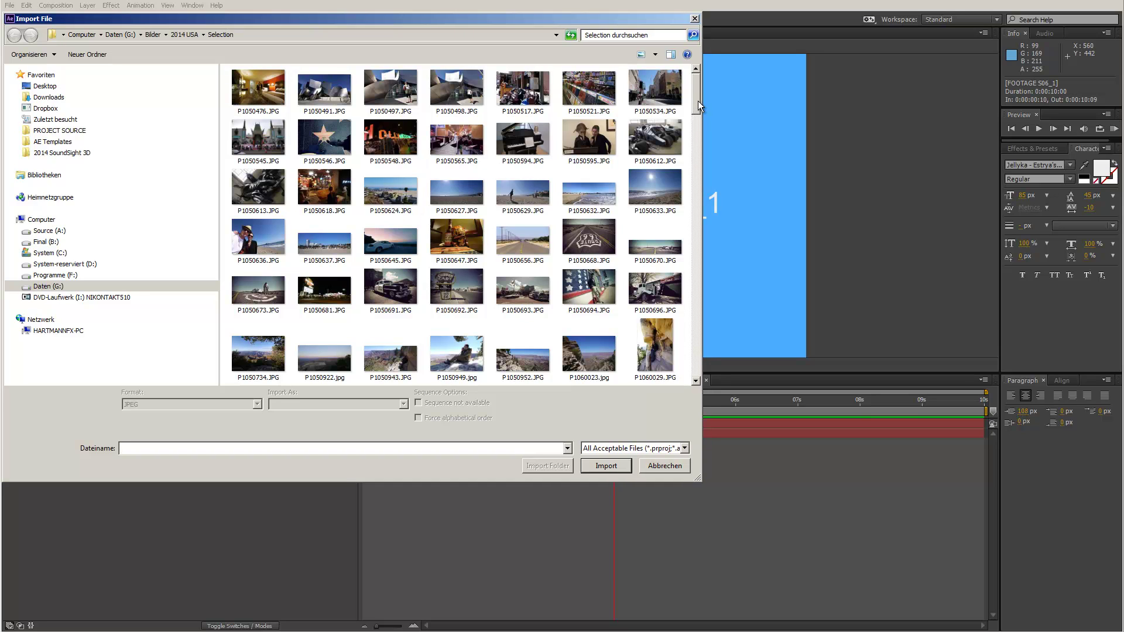
scroll(698, 101, down, 2)
click(589, 158)
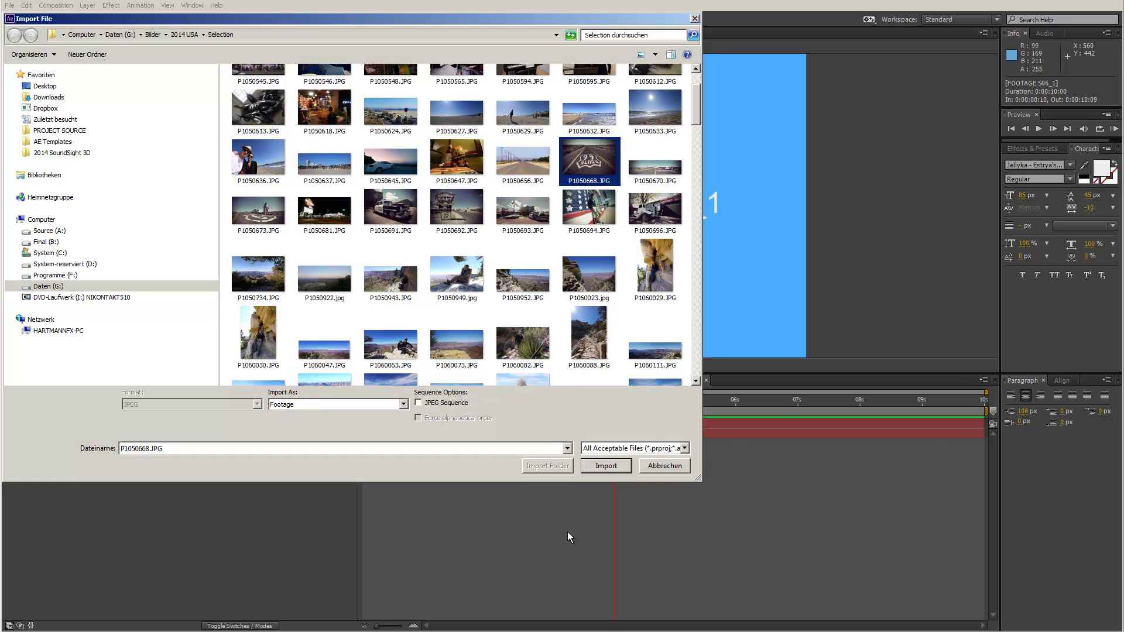
click(605, 469)
- Place P1050668.JPG above the Footage 06_1 text layer, scale it to 37% and shift it upward in the frame
drag(46, 181, 143, 427)
key(s)
drag(225, 433, 178, 425)
drag(644, 284, 648, 260)
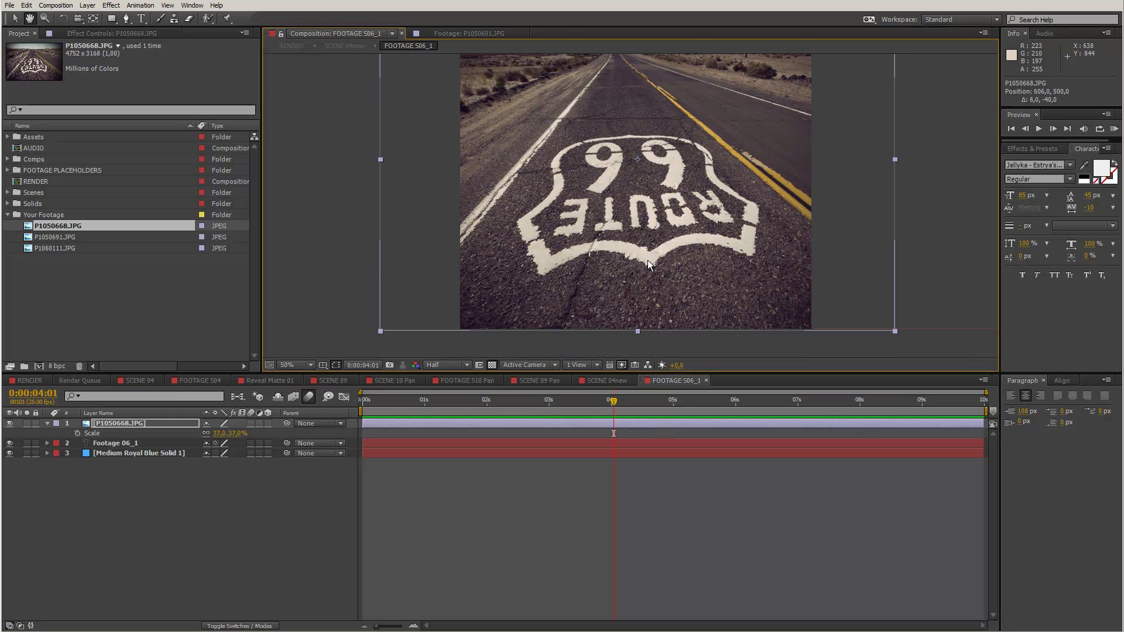
- Open SCENE 04new through the SCENE 04 layer in RENDER and preview the placed photo at 0:00:08:22
click(139, 380)
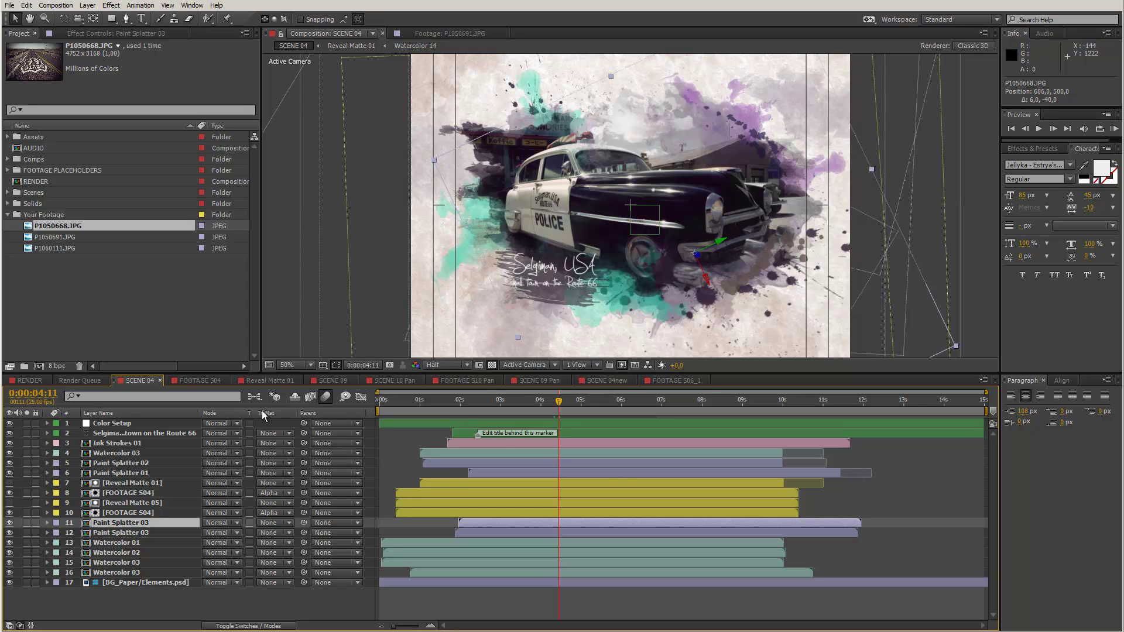
click(29, 380)
double_click(88, 527)
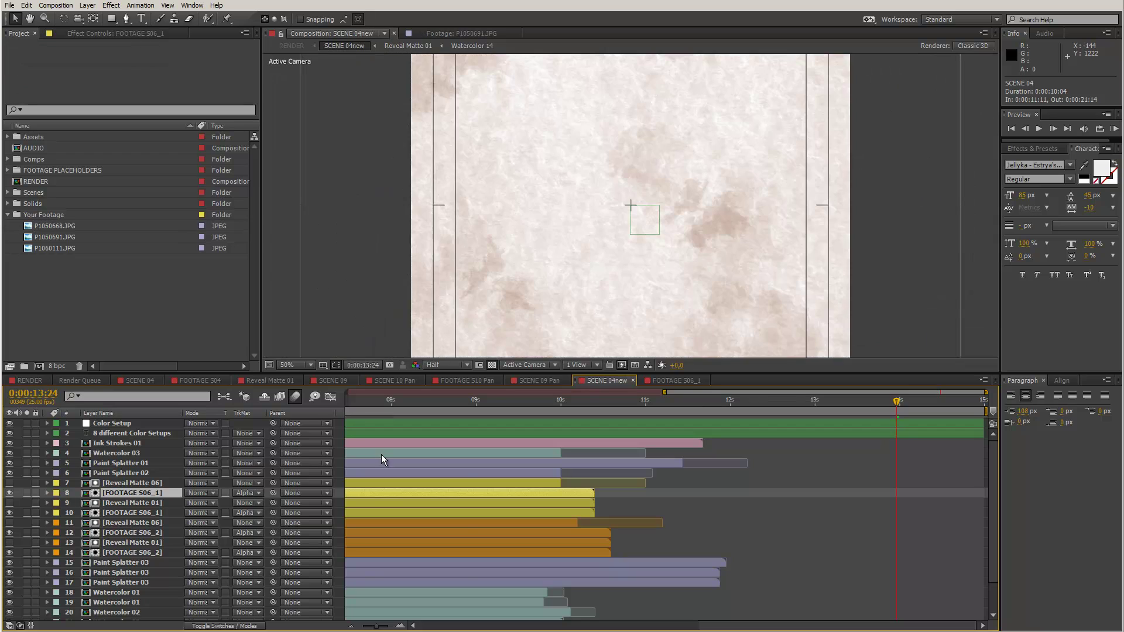
click(467, 404)
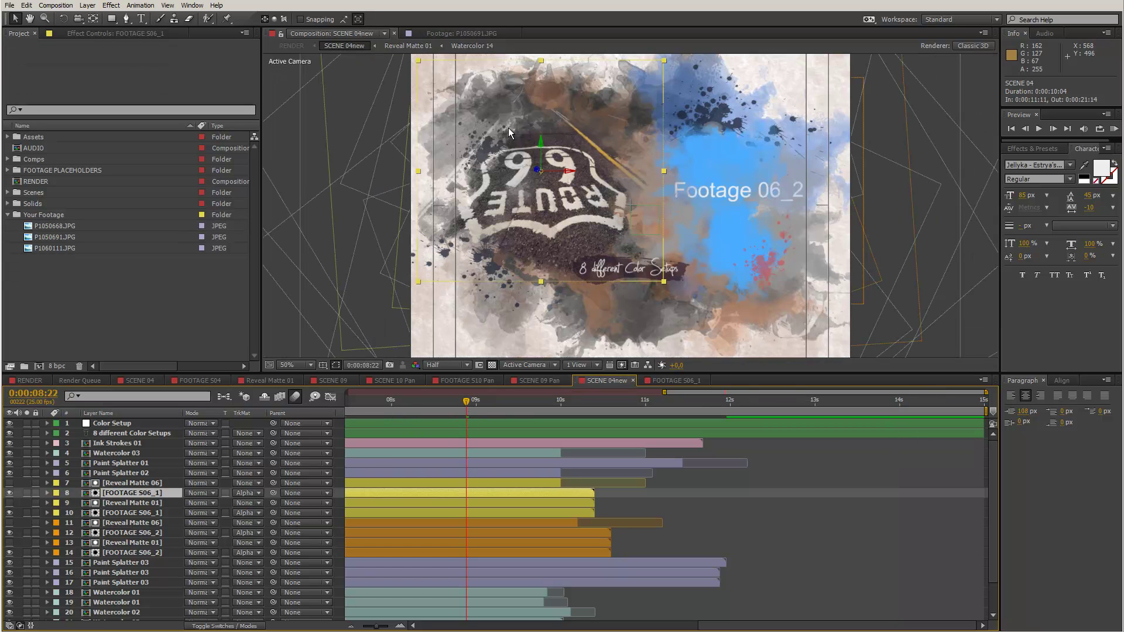
- Compare how the photo appears in RENDER at 0:00:23:07 and 0:00:14:04
click(30, 380)
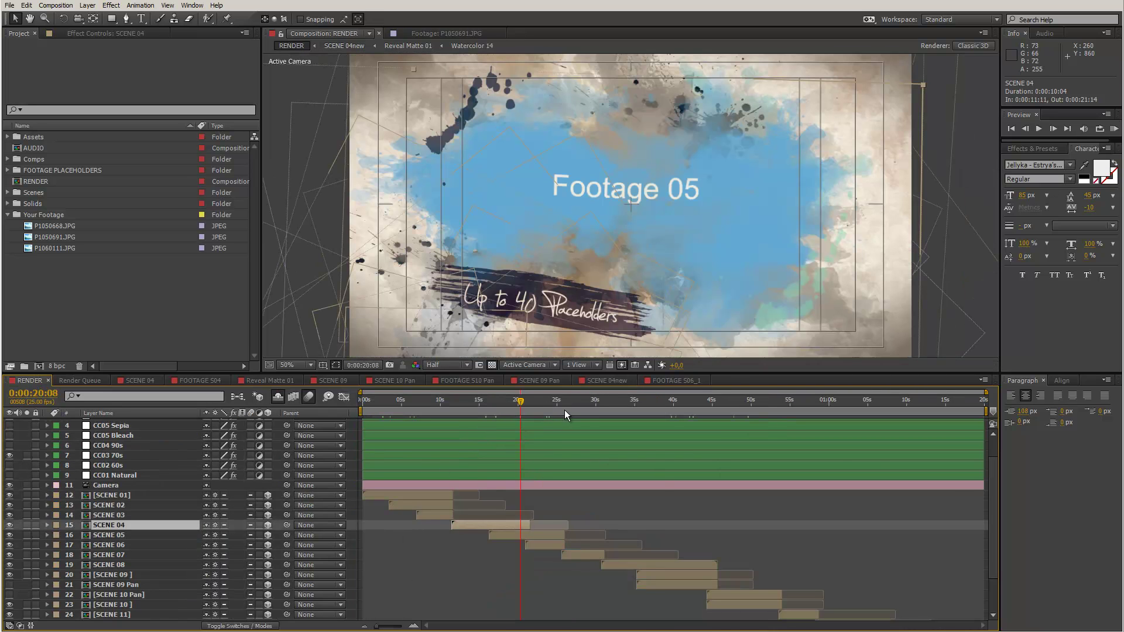
click(580, 404)
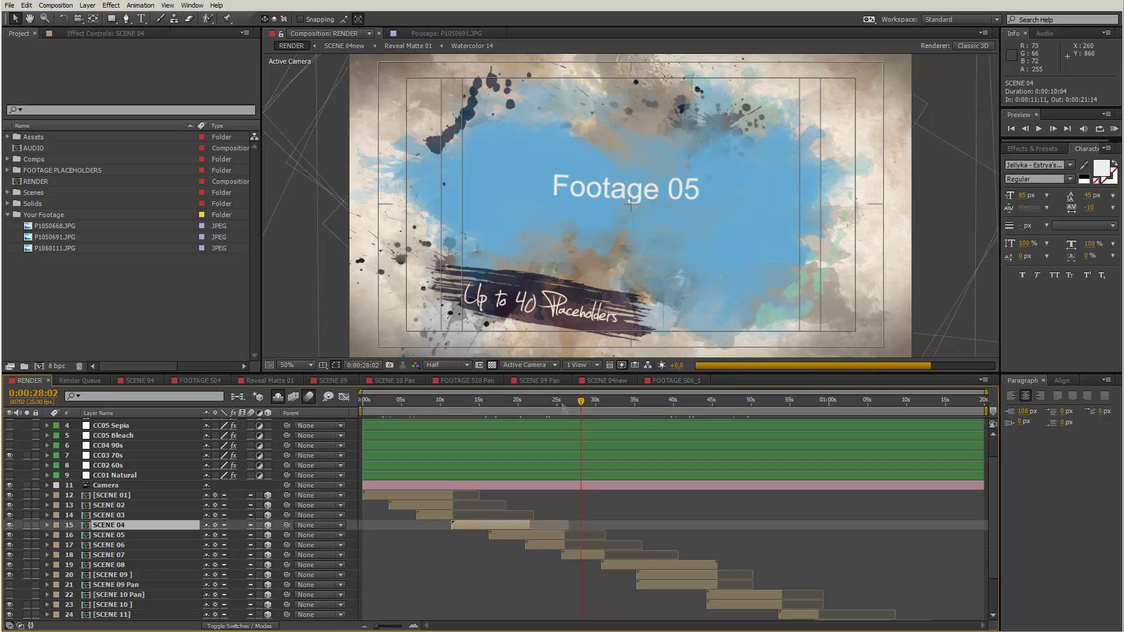
click(545, 403)
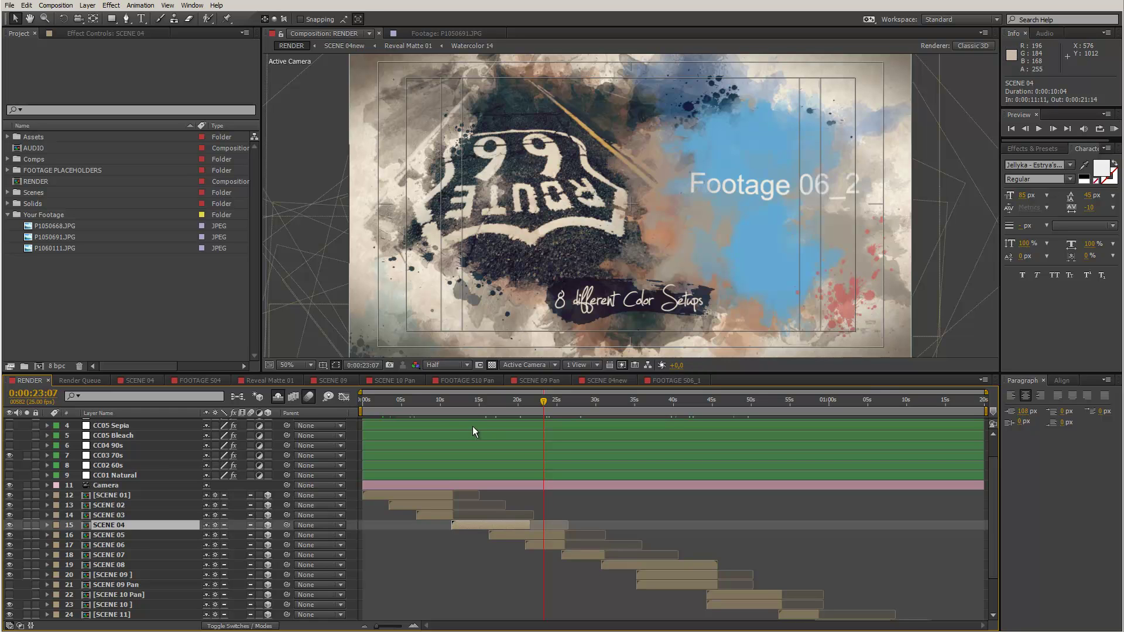
click(471, 403)
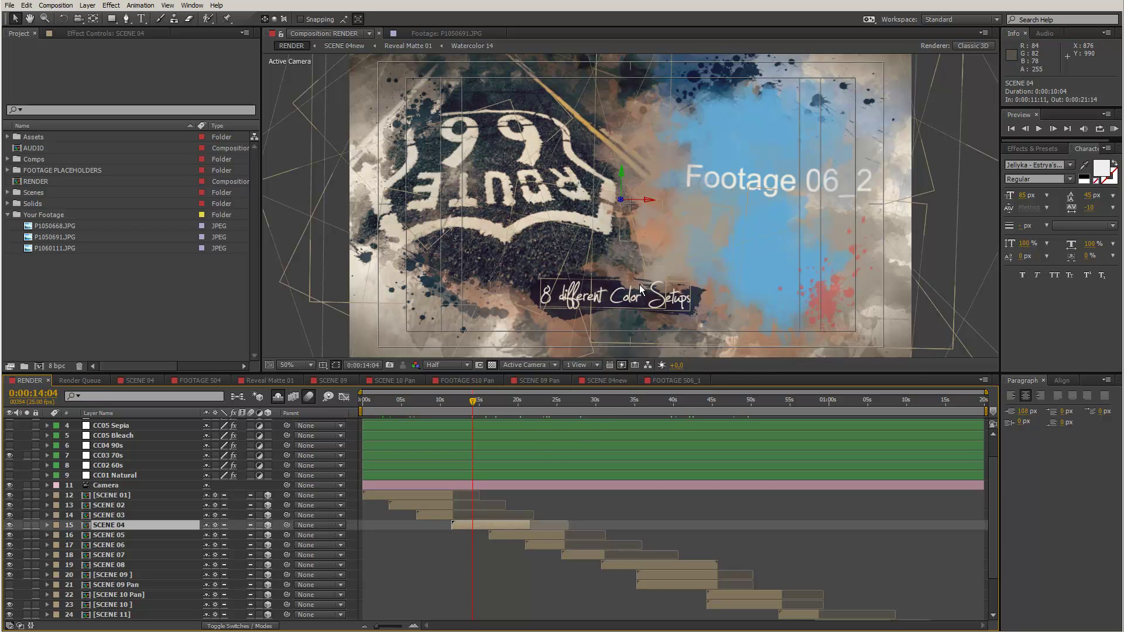
- Open SCENE 04new from the RENDER timeline and duplicate the FOOTAGE S06_1 and FOOTAGE S06_2 placeholder comps in the project
double_click(117, 526)
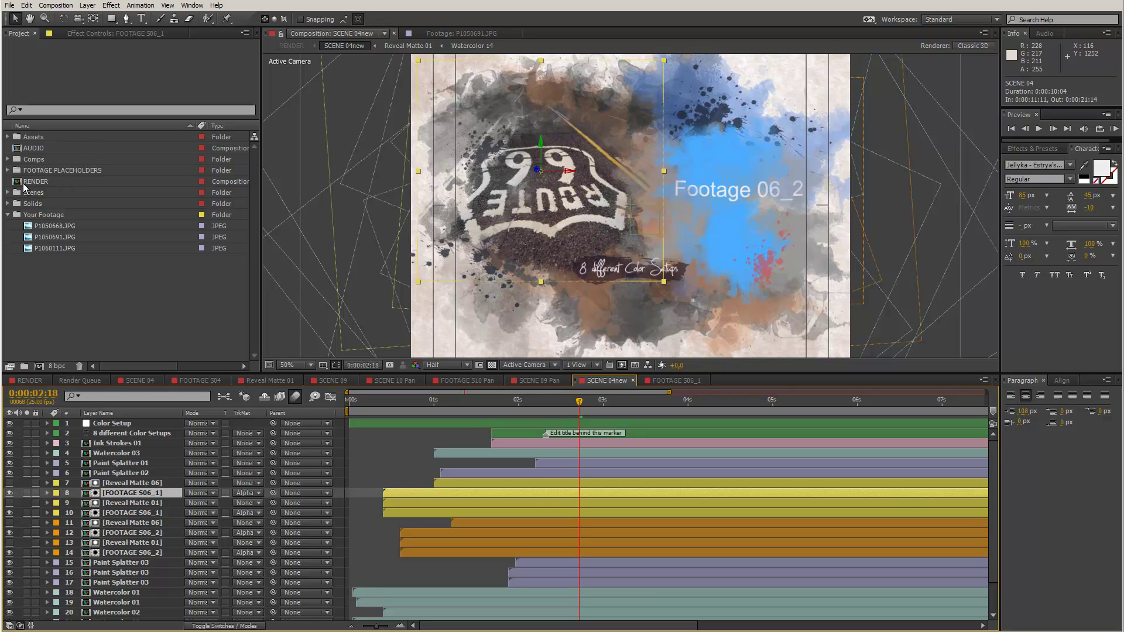
click(9, 171)
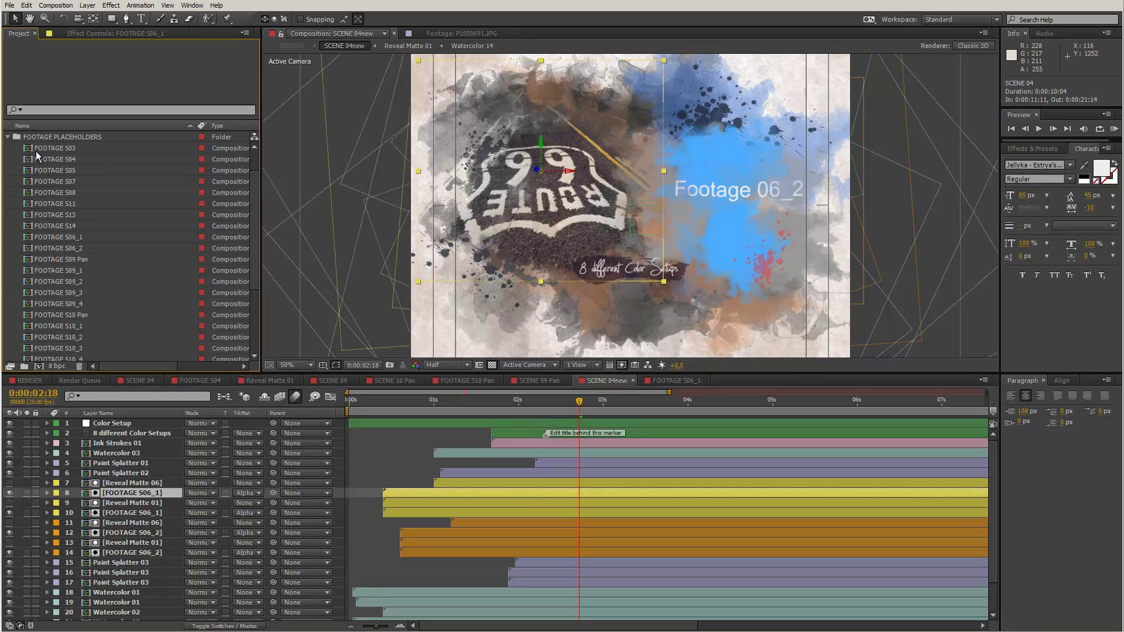
click(54, 239)
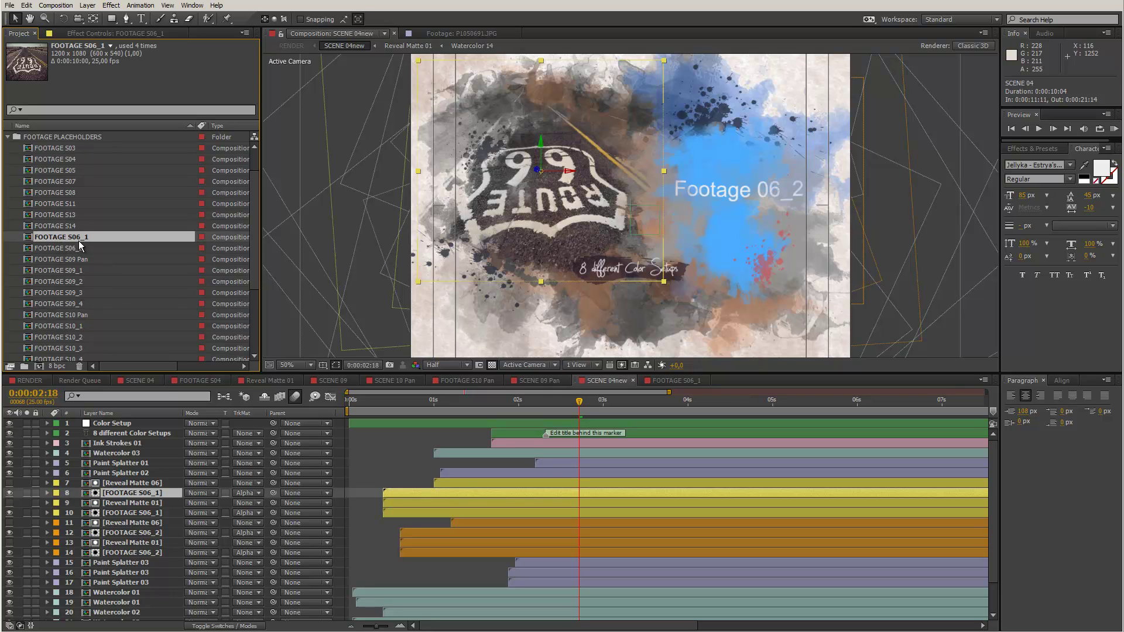
click(69, 249)
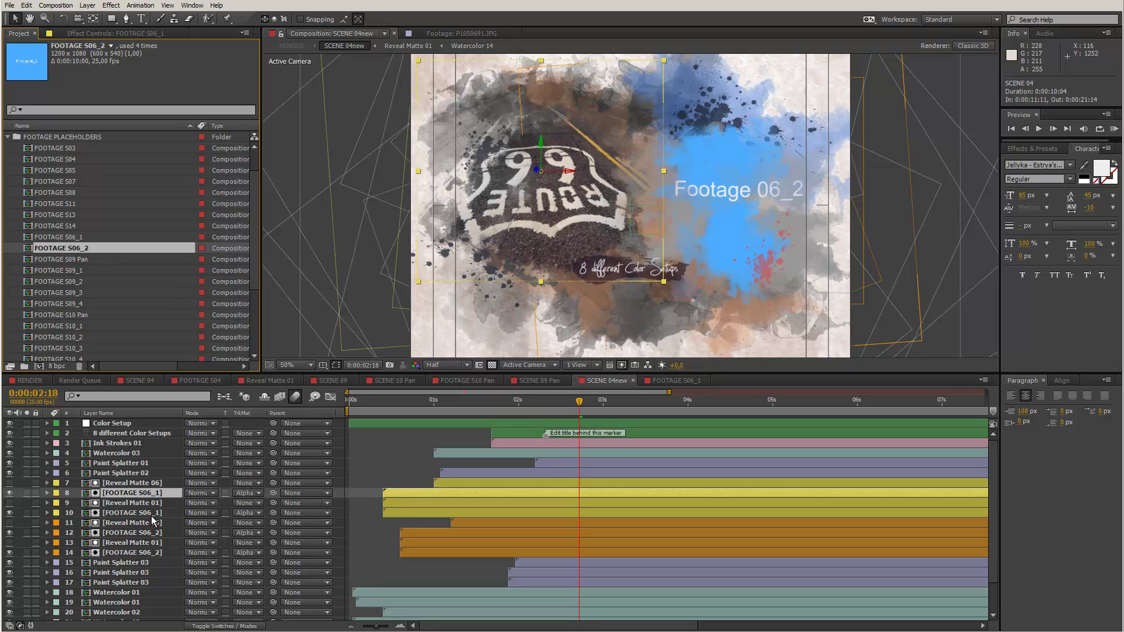
key(Up)
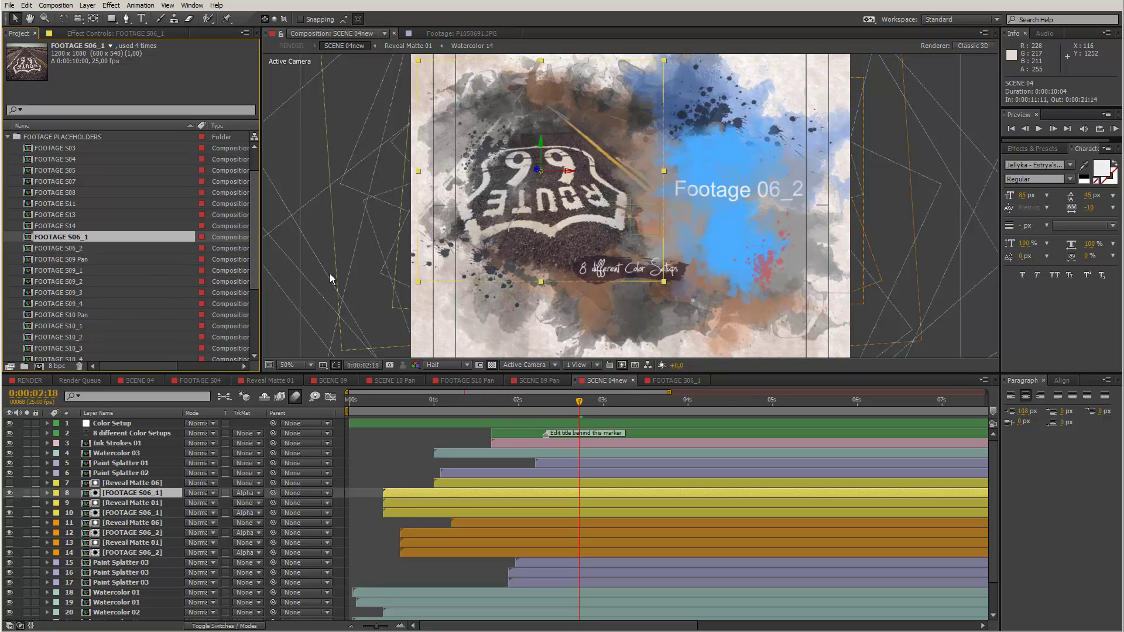
shift+click(59, 249)
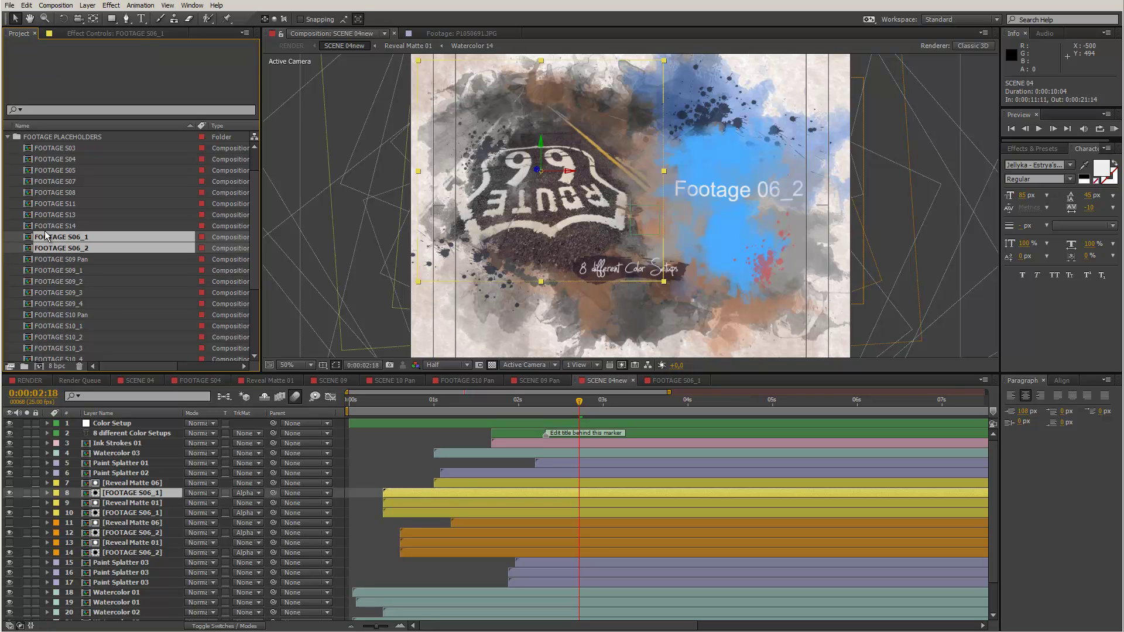
key(ctrl+d)
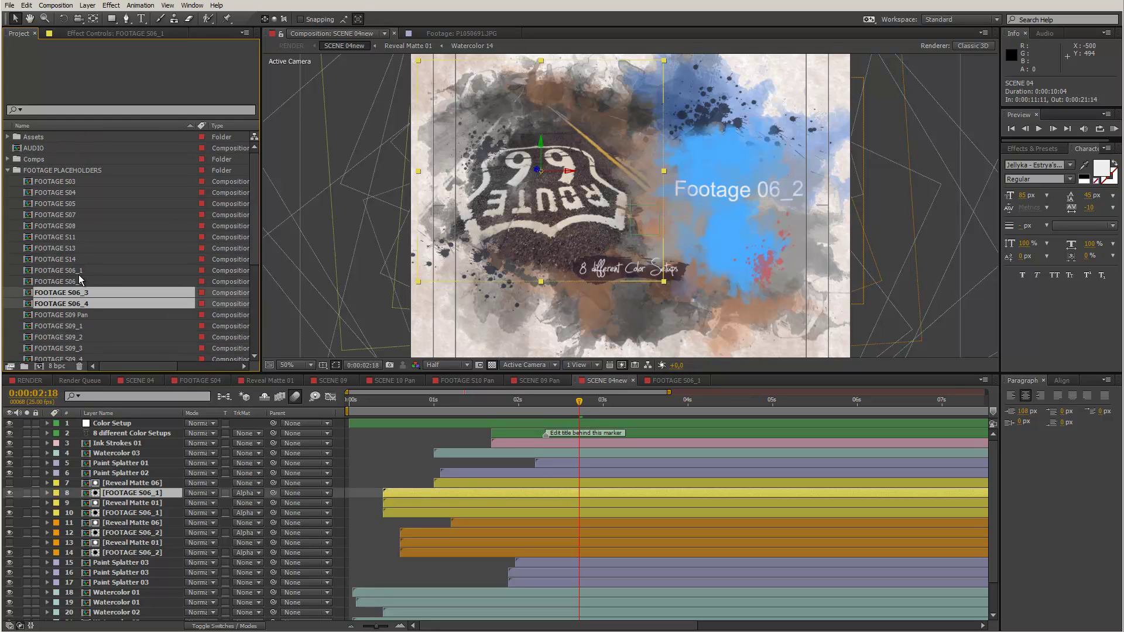
- Rename the two duplicated placeholder comps as FOOTAGE S04 new_1 and FOOTAGE S04 new_2
drag(76, 300, 82, 314)
click(81, 292)
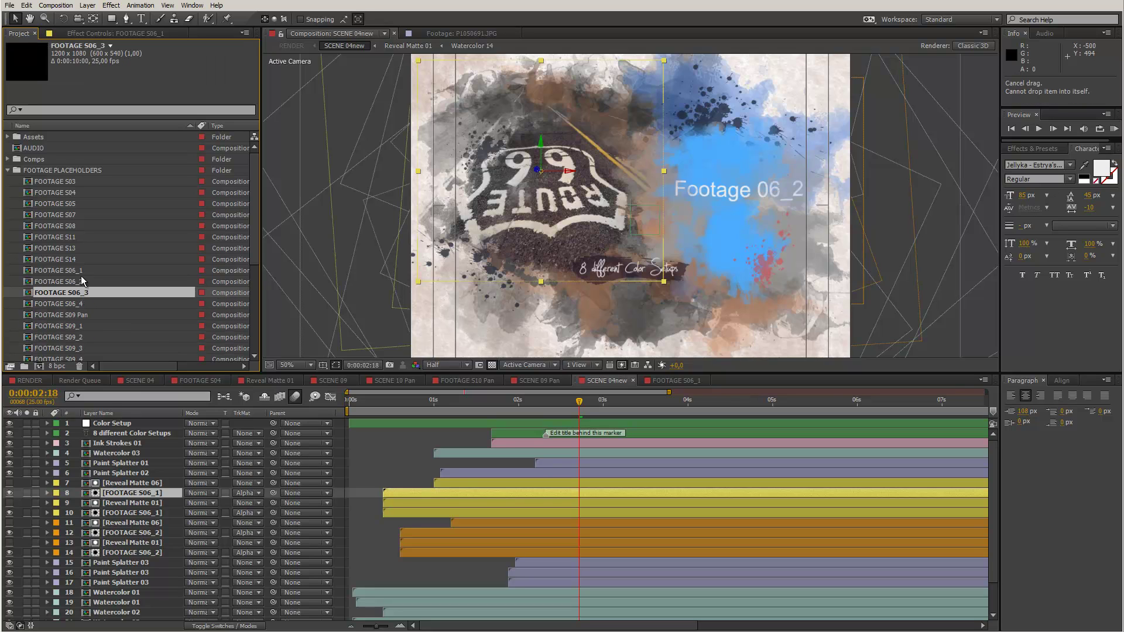
key(Return)
key(End)
key(Left)
key(Left)
key(BackSpace)
text(4 new)
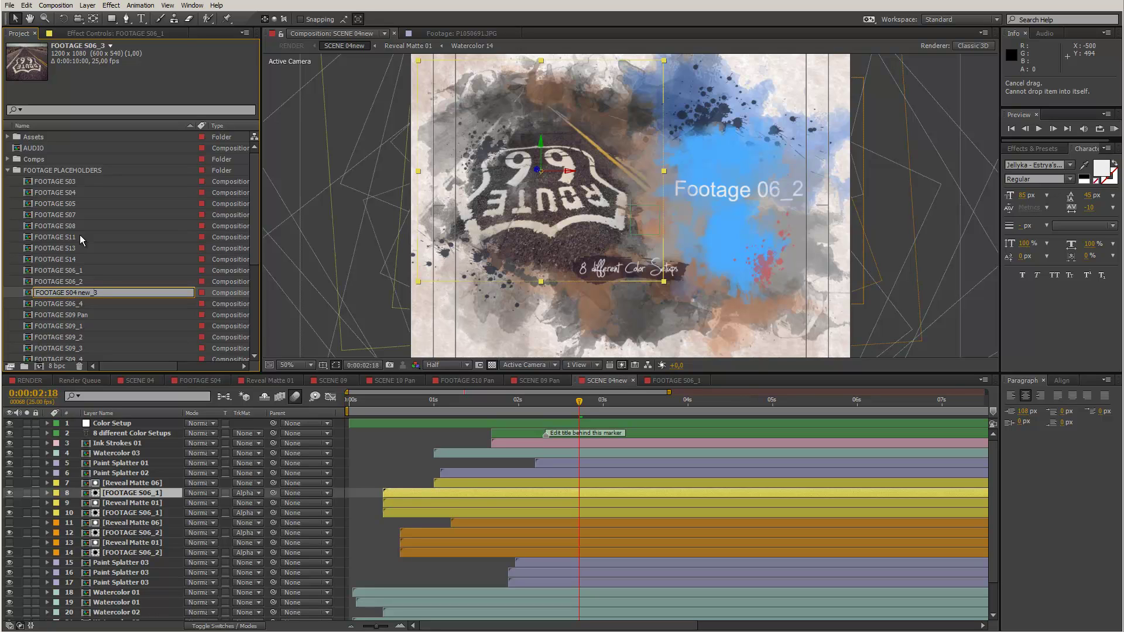
click(49, 304)
key(Return)
key(End)
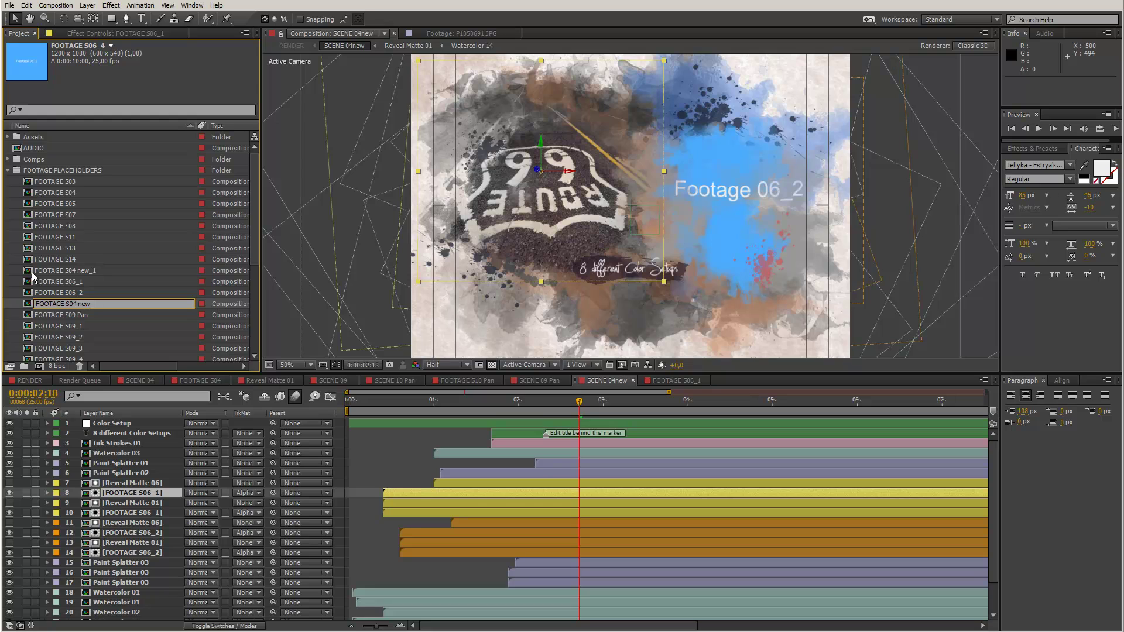
key(Return)
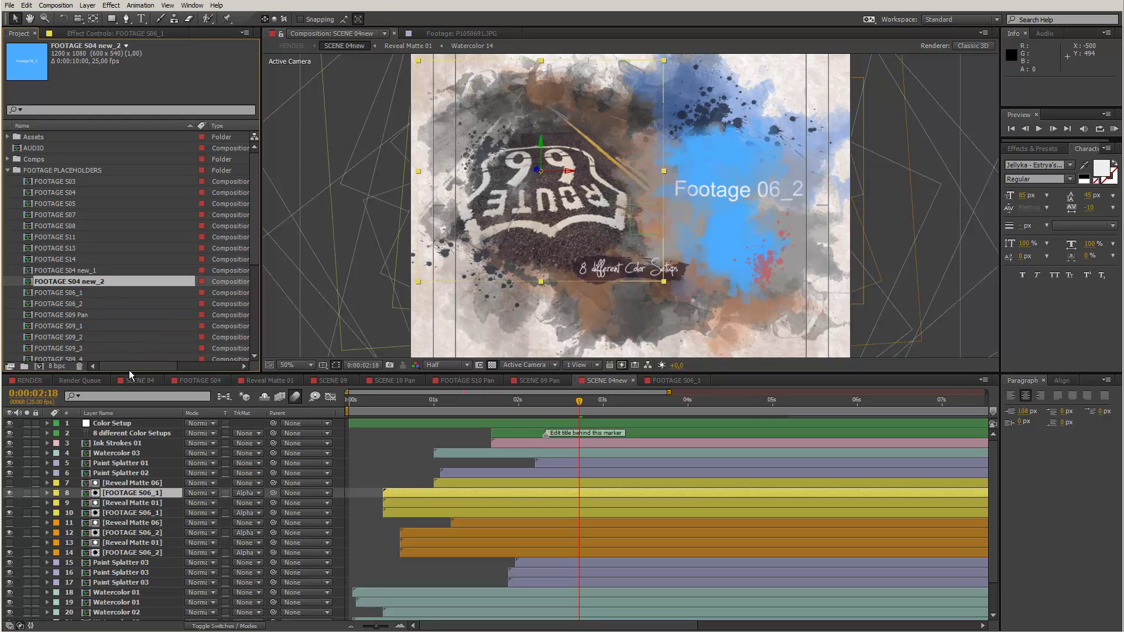
- Replace the source of both FOOTAGE S06_1 layers in SCENE 04new with FOOTAGE S04 new_1
click(124, 503)
click(123, 494)
ctrl+click(130, 513)
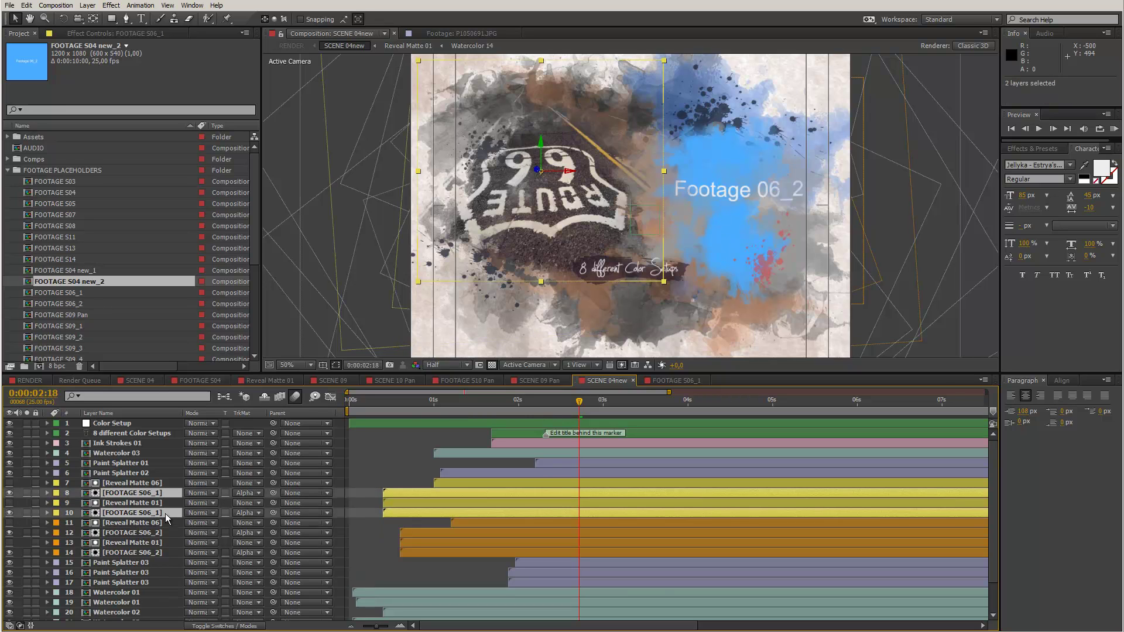
click(46, 270)
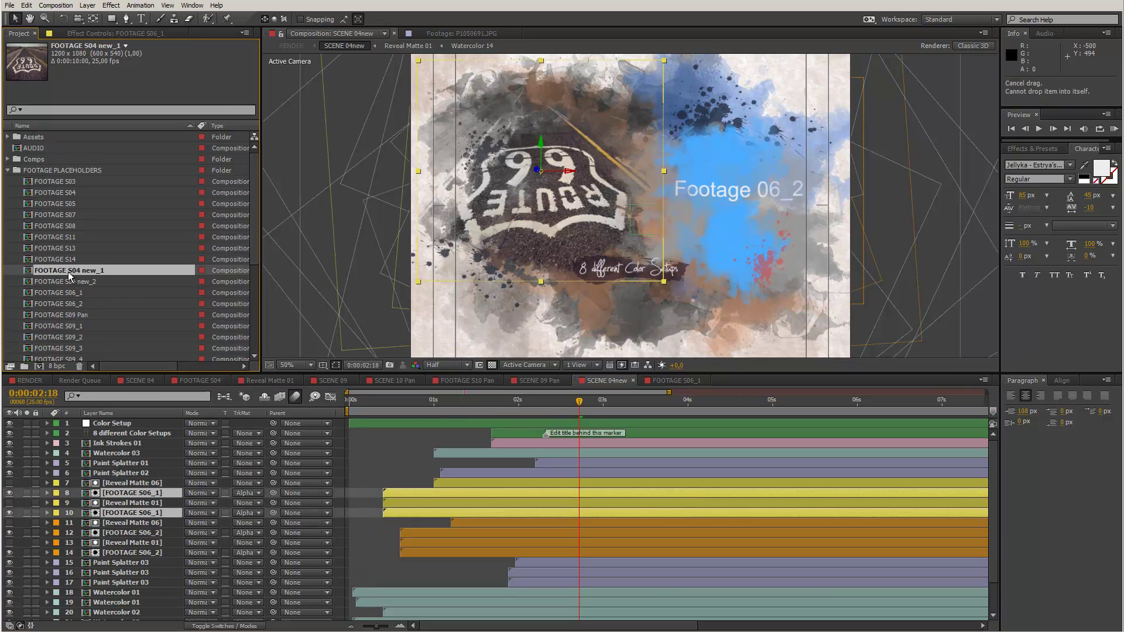
drag(44, 272, 143, 498)
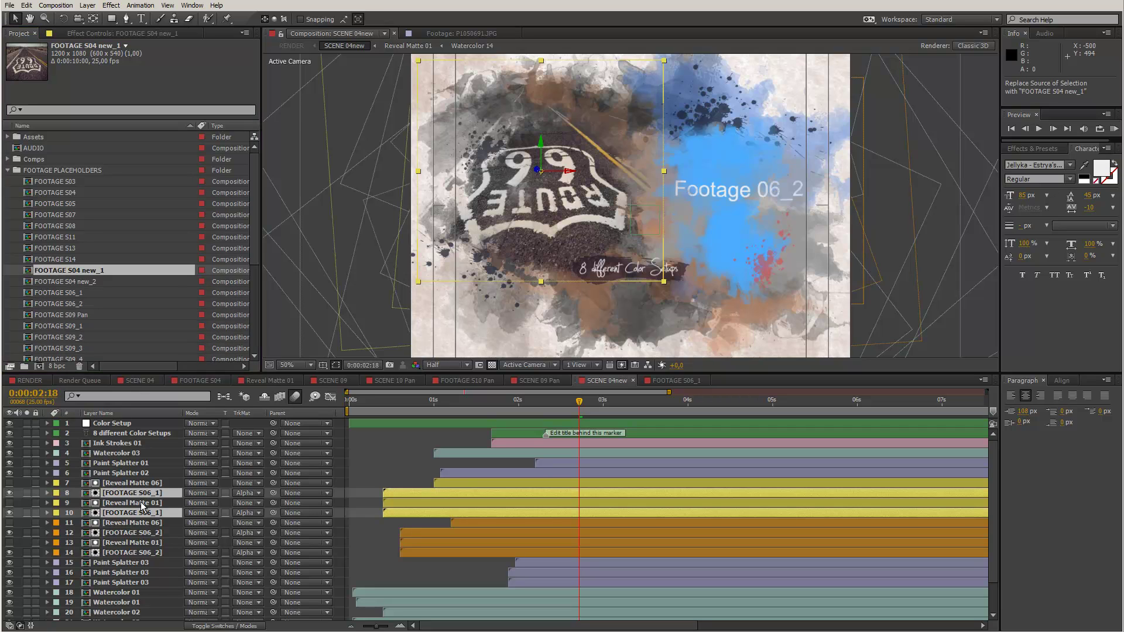
- Replace the source of both FOOTAGE S06_2 layers with FOOTAGE S04 new_2 and preview SCENE 04new at 0:00:01:04
click(127, 534)
ctrl+click(127, 553)
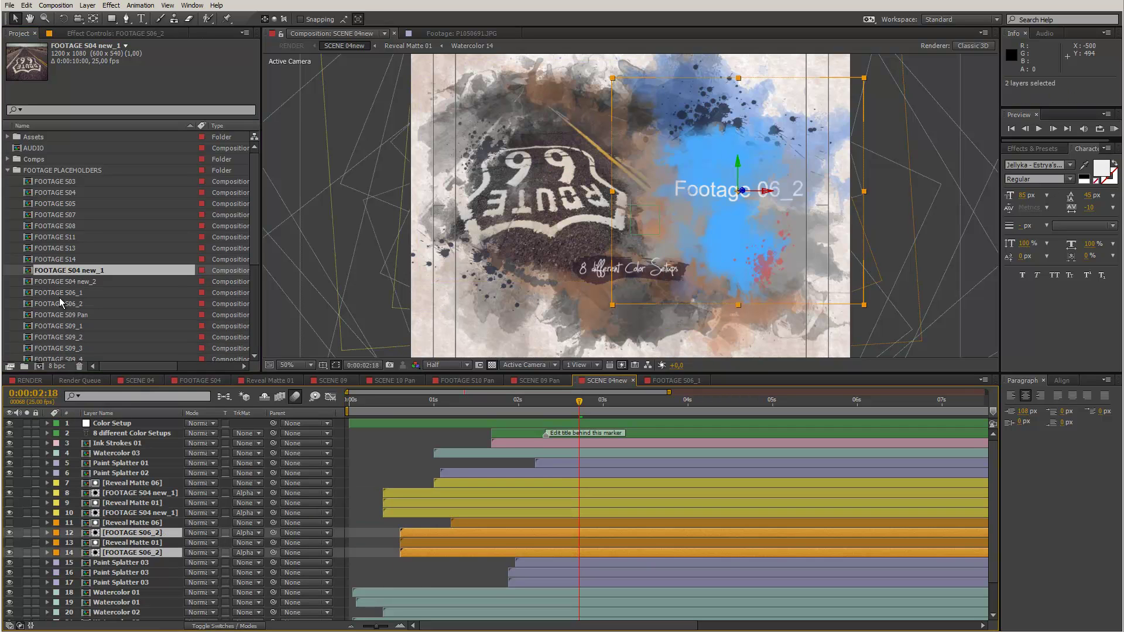
drag(67, 283, 130, 535)
click(472, 400)
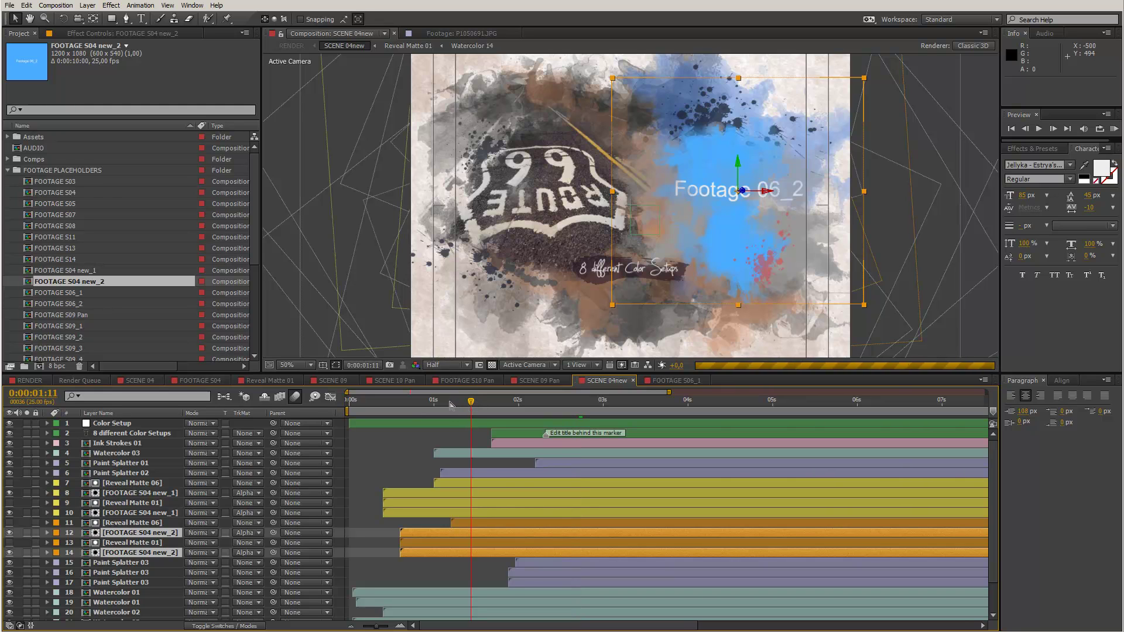
click(448, 402)
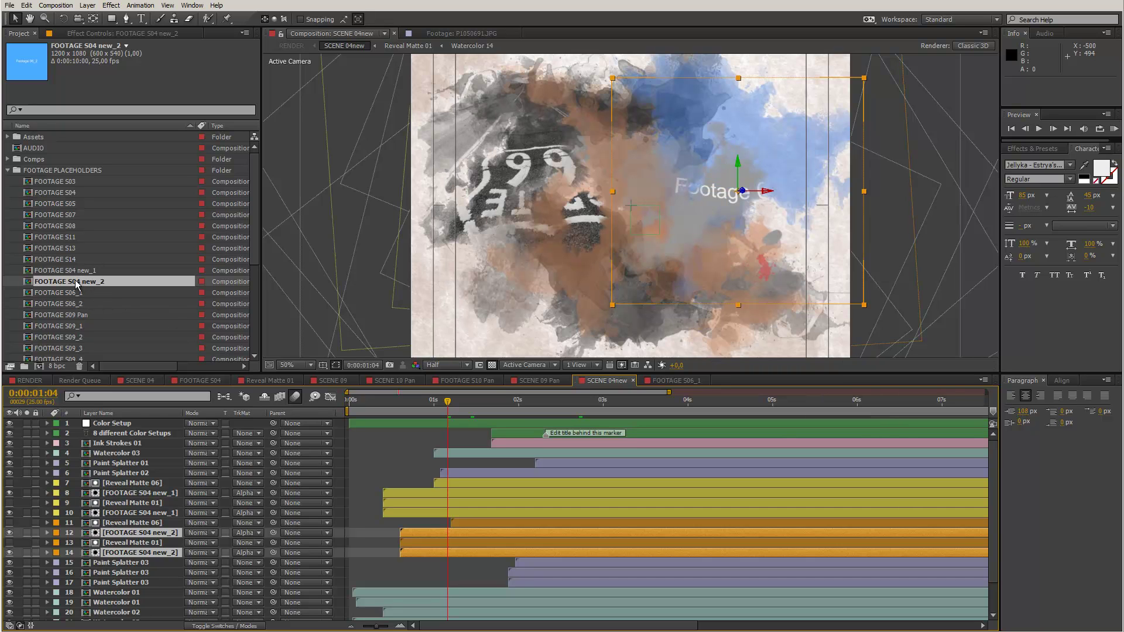
- Import P1050693.JPG into the Your Footage folder and add it as the top layer of the FOOTAGE S04 new_1 comp
double_click(30, 271)
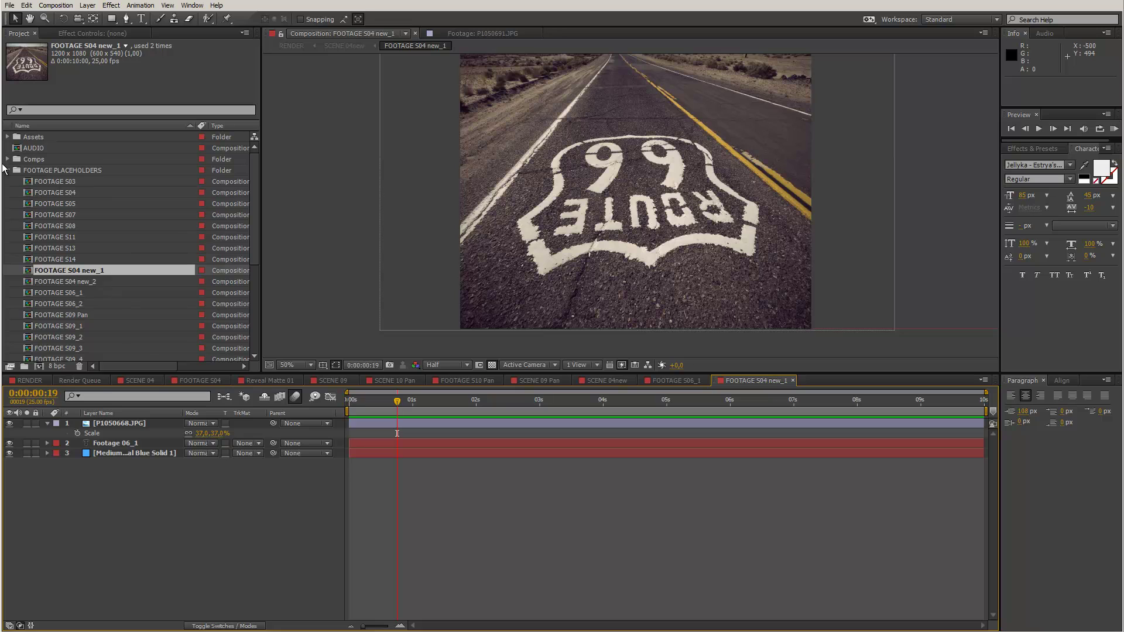
click(8, 171)
click(82, 316)
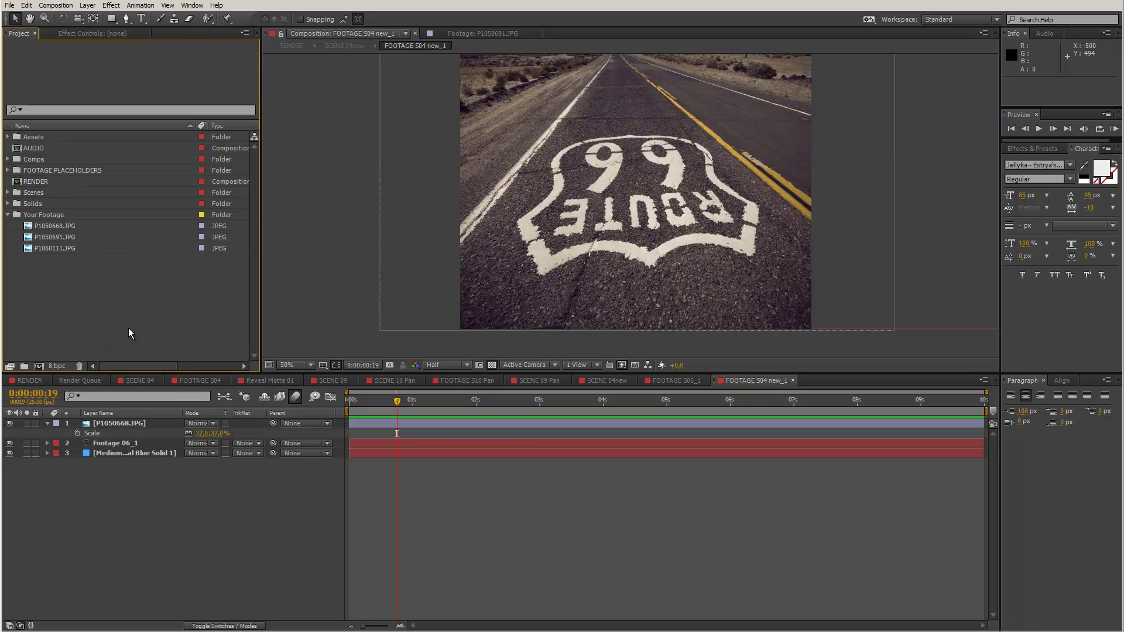
double_click(131, 299)
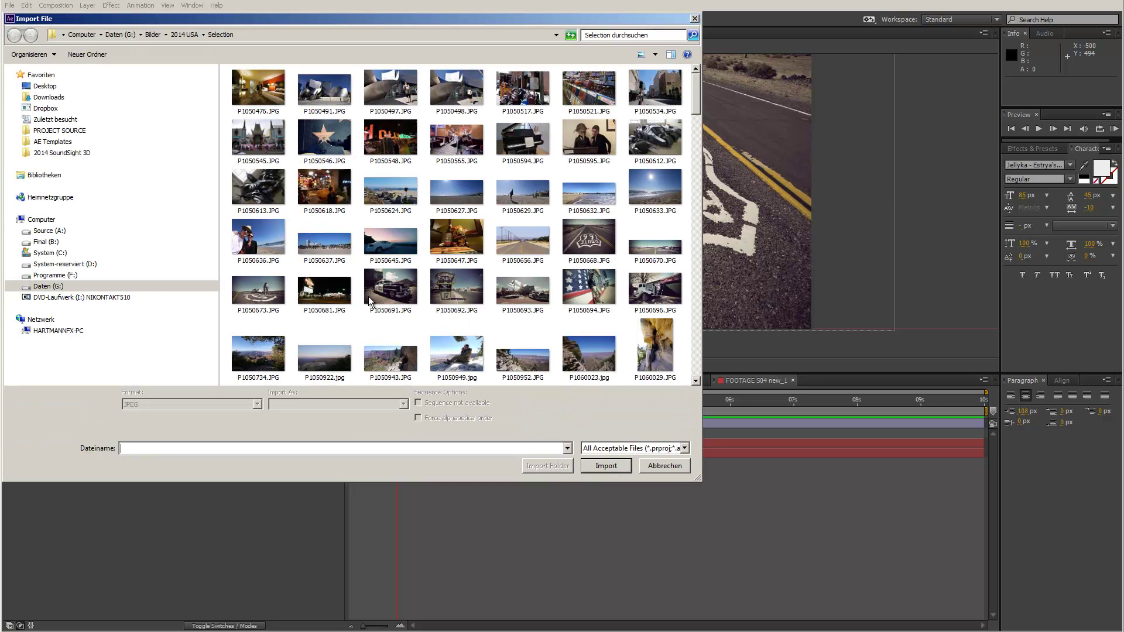
click(522, 290)
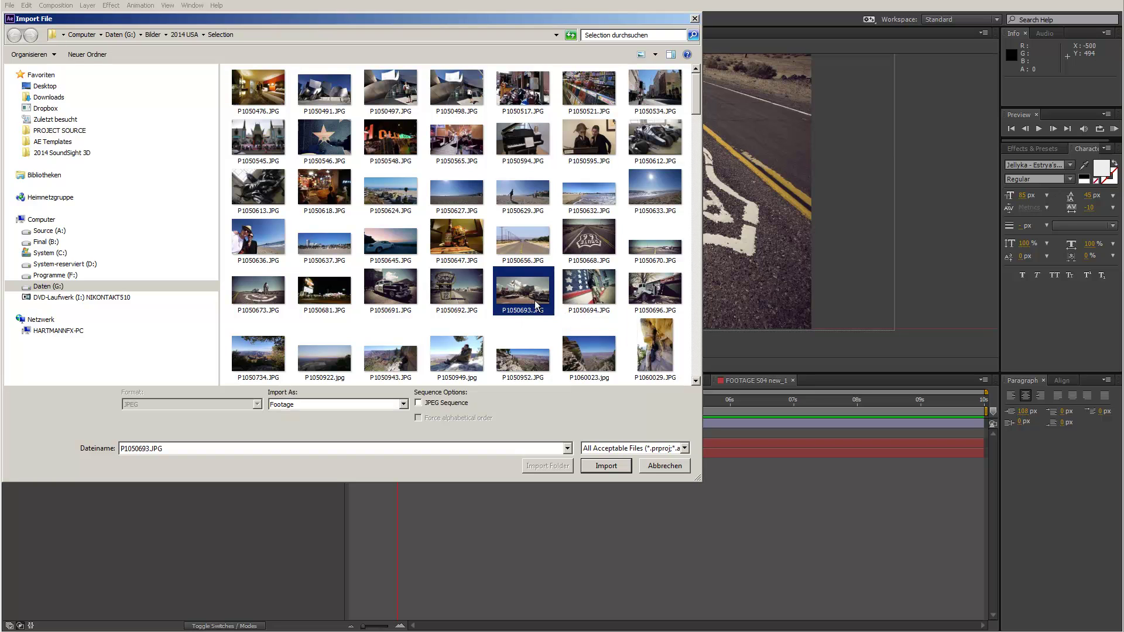
click(609, 463)
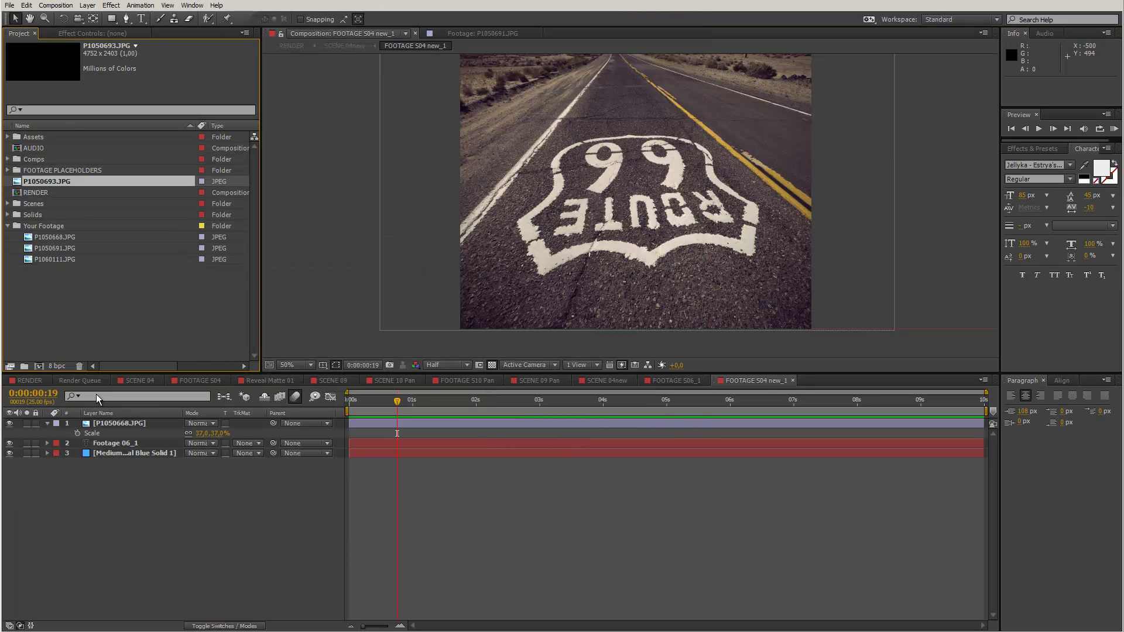
drag(36, 183, 117, 419)
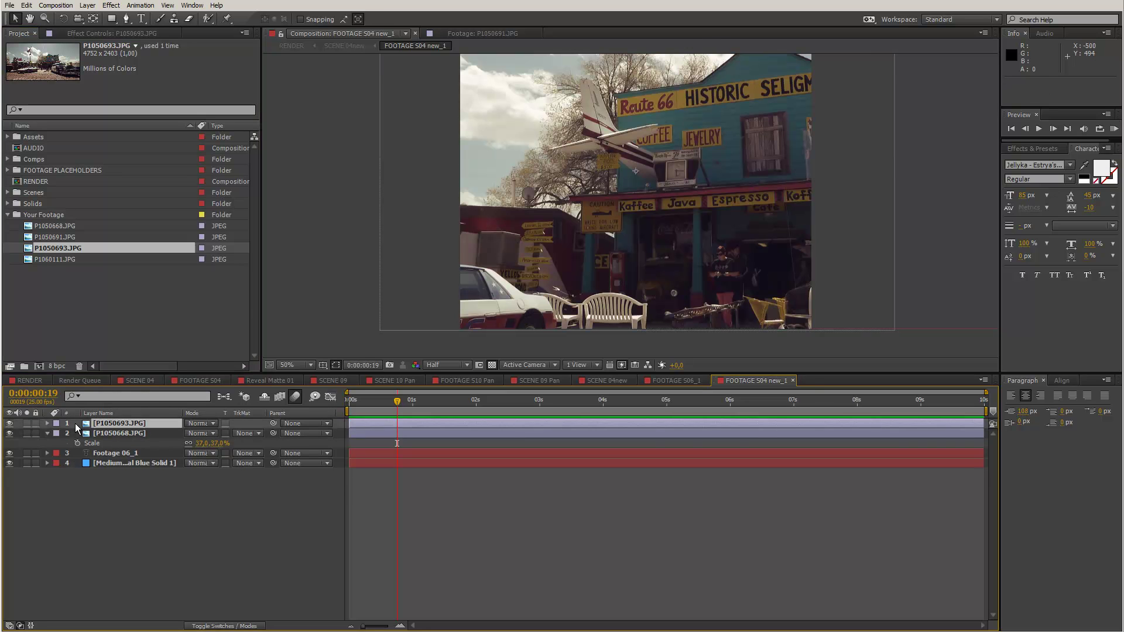
- Delete the P1050668.JPG layer, scale P1050693.JPG to 64%, and reposition it to about 1182, 384 so the car fills the frame
click(104, 434)
key(Delete)
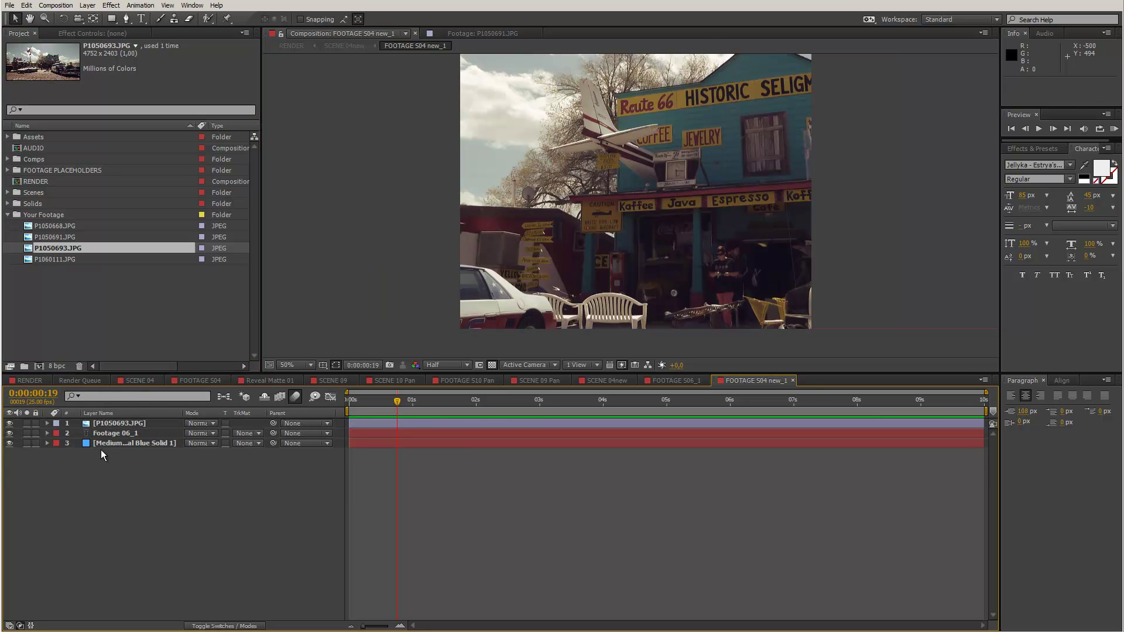
click(114, 423)
key(s)
drag(225, 434, 204, 433)
drag(703, 244, 840, 208)
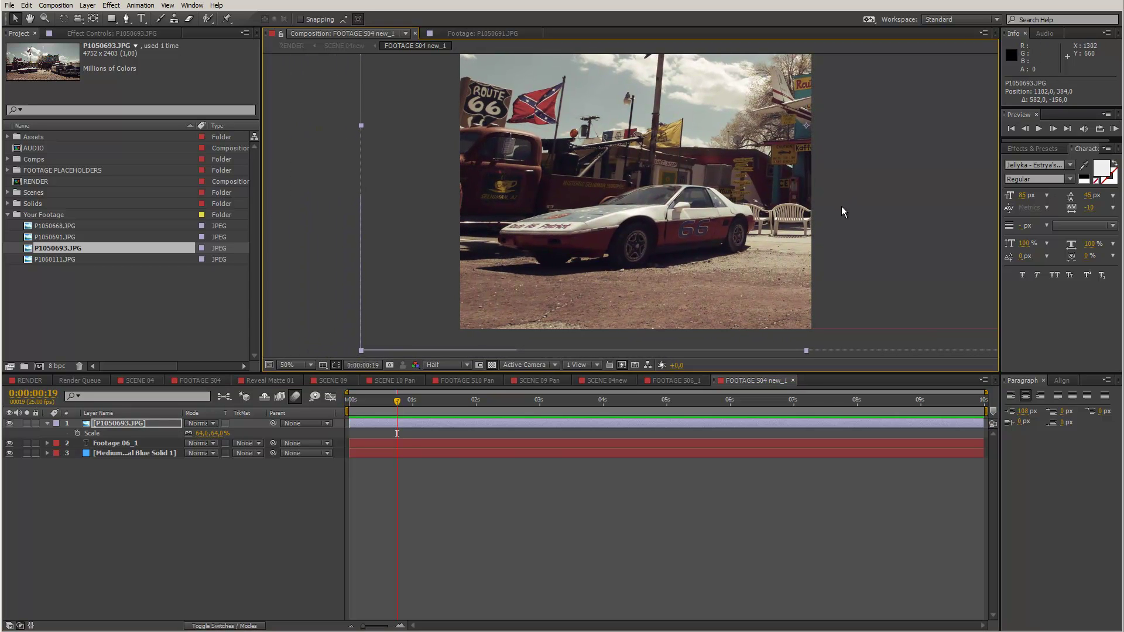
- Compare the scene in RENDER at 0:00:14:10 with no color correction, with CC01 Natural and with CC03 70s
click(46, 382)
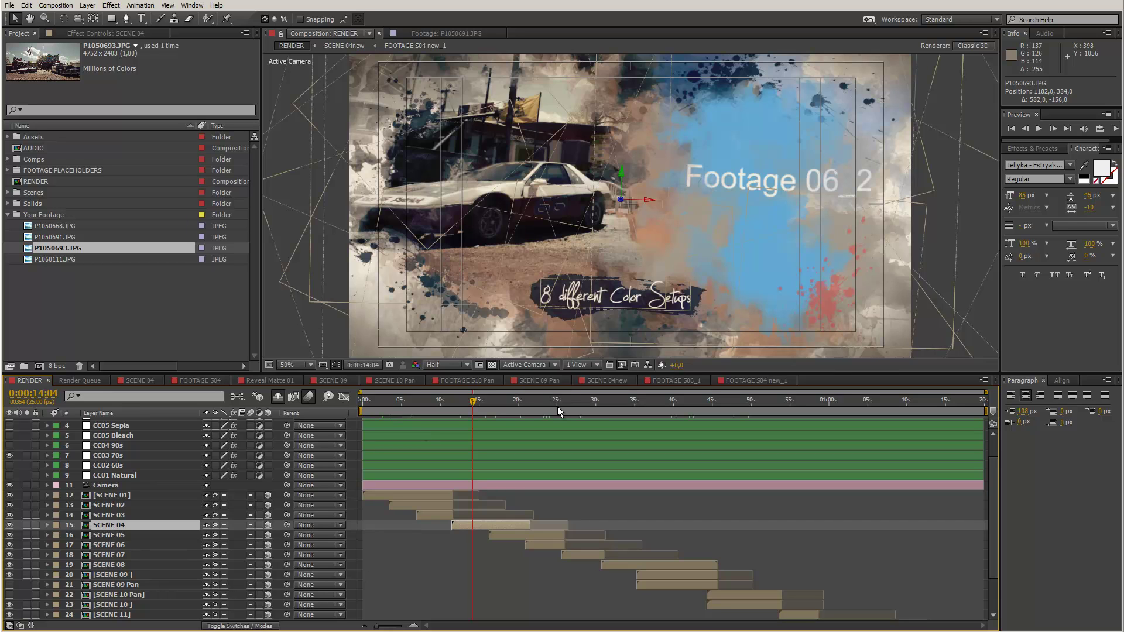
click(539, 404)
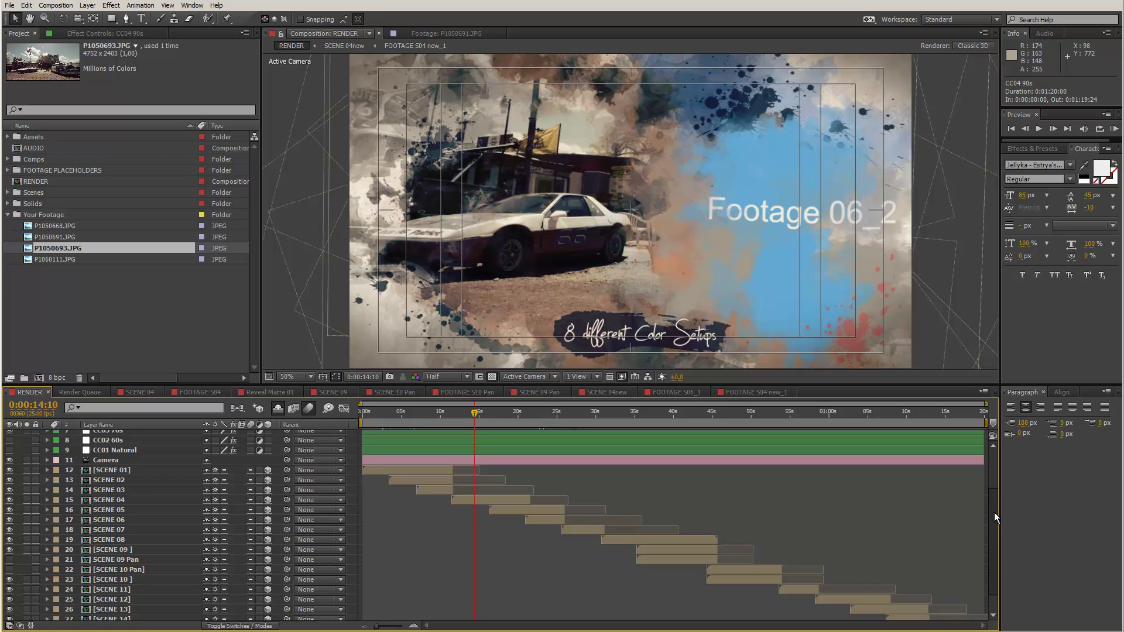
drag(994, 512, 1003, 473)
click(121, 475)
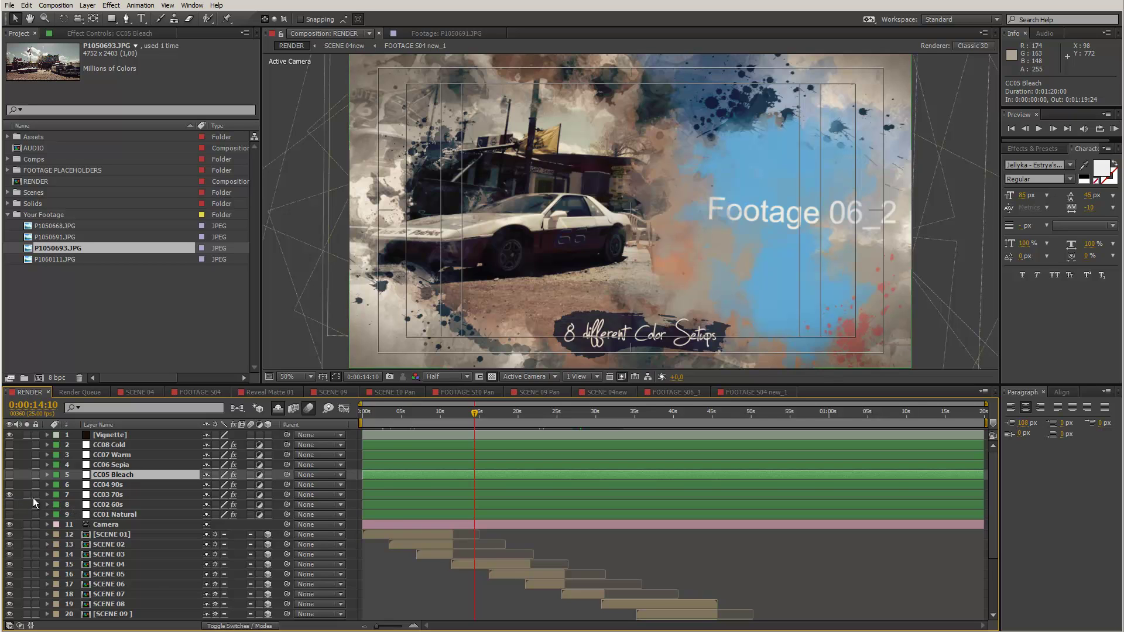
click(10, 495)
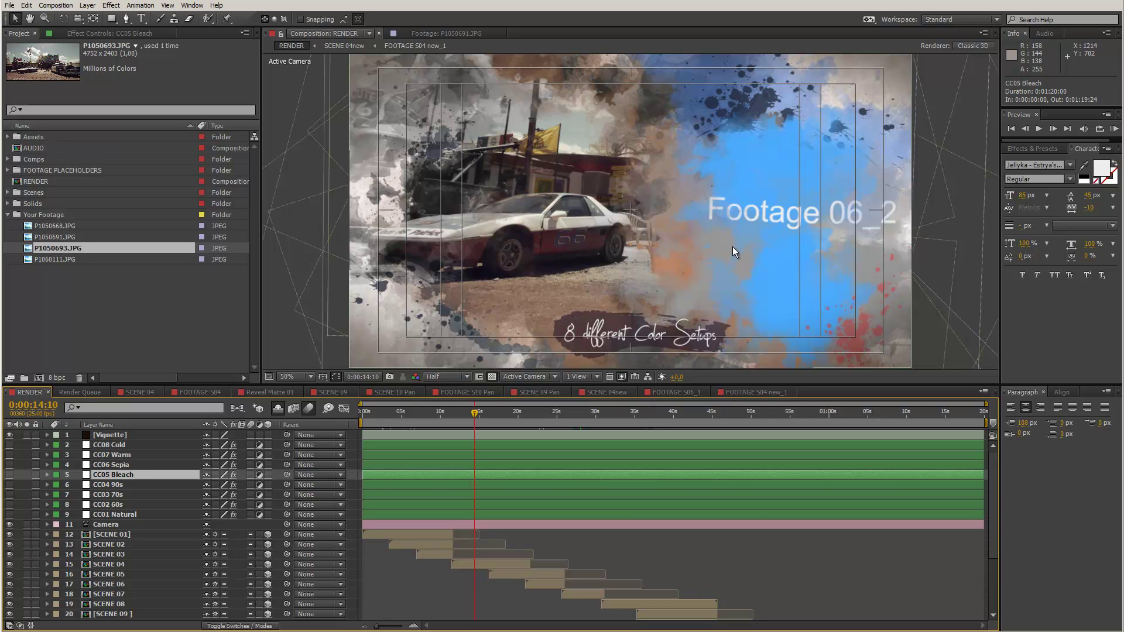
click(9, 515)
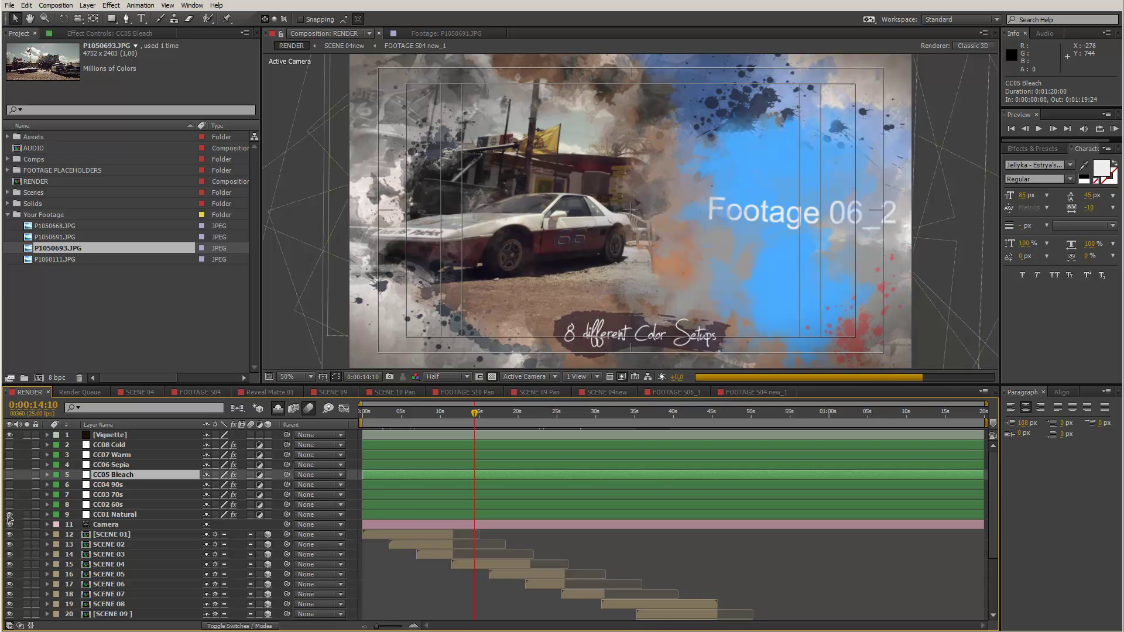
click(8, 515)
click(9, 495)
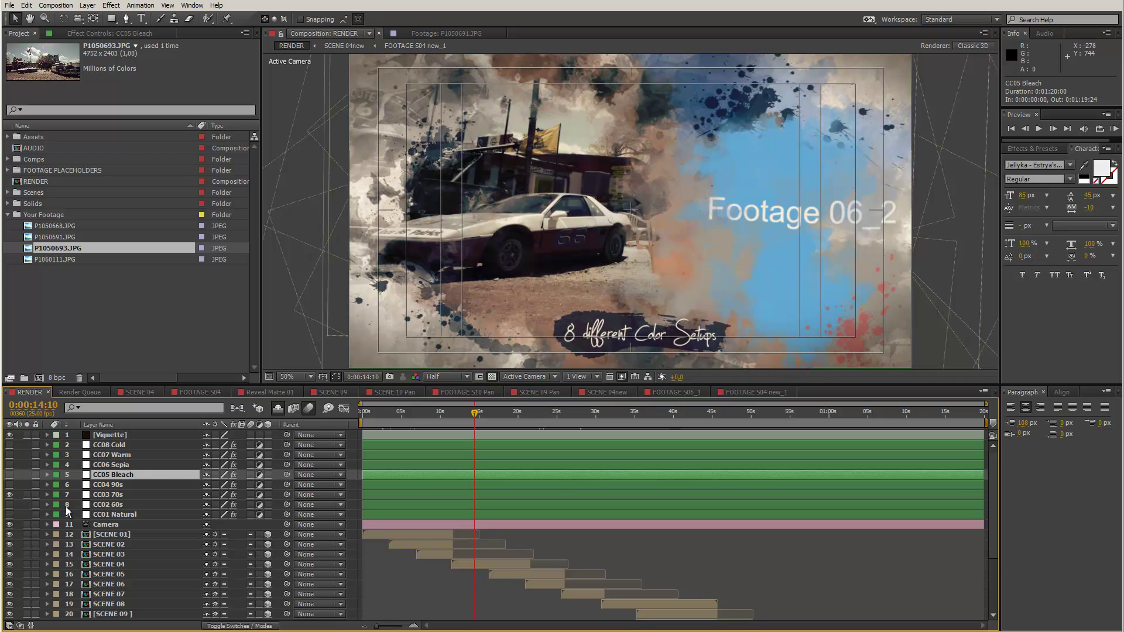
- Try the CC03 70s color correction layer at 100% opacity and set it back to 45%
click(110, 497)
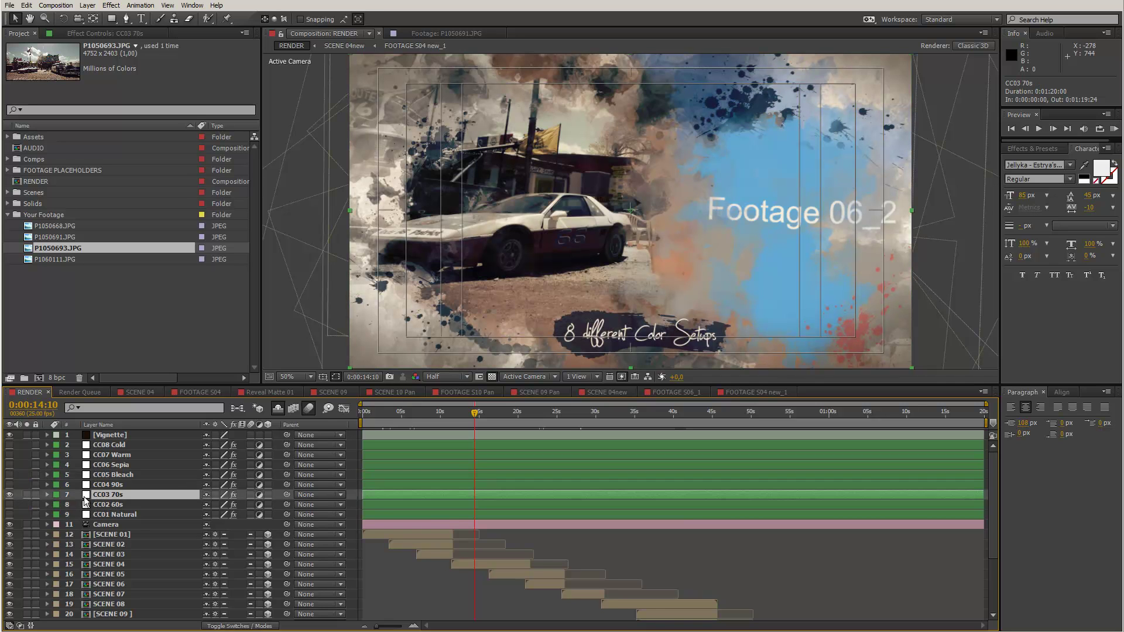
key(t)
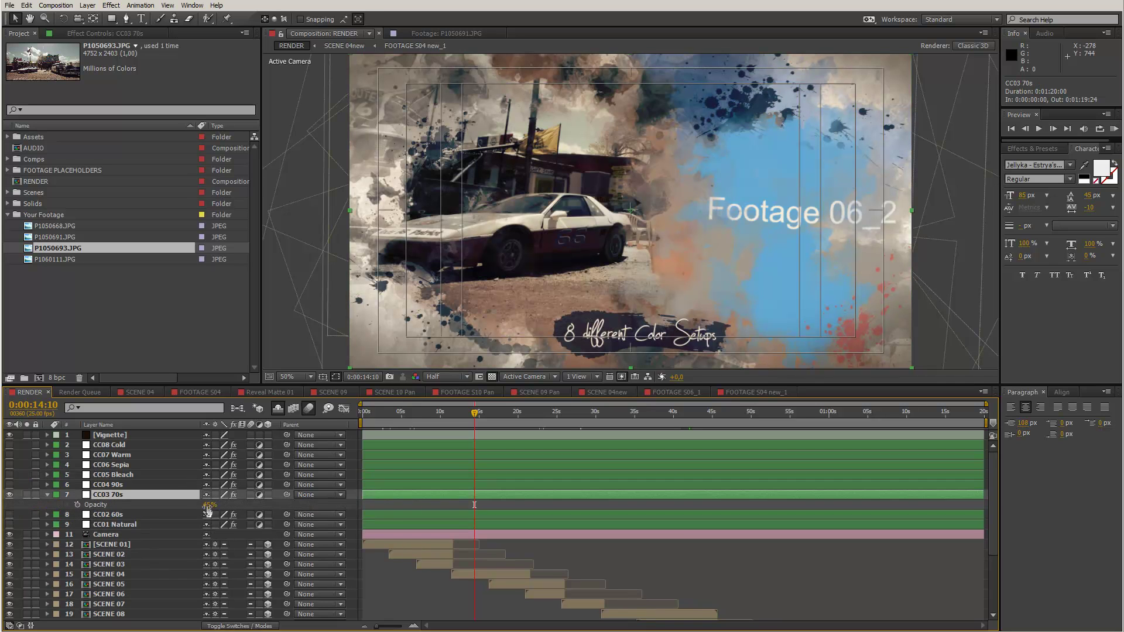
drag(206, 507, 272, 513)
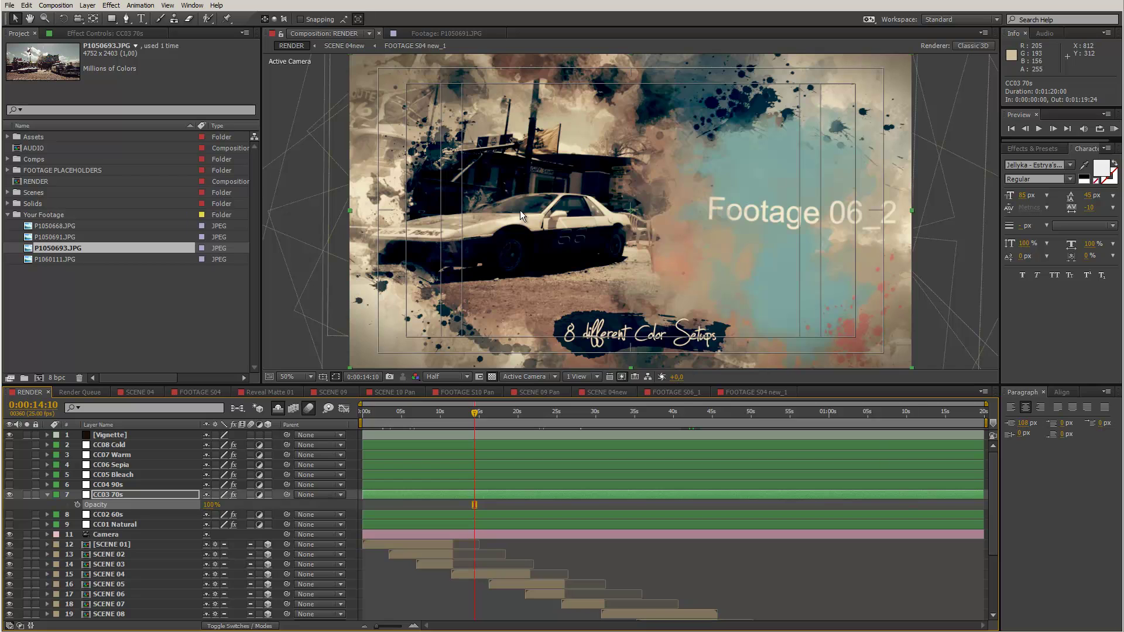
click(212, 505)
text(45)
key(Return)
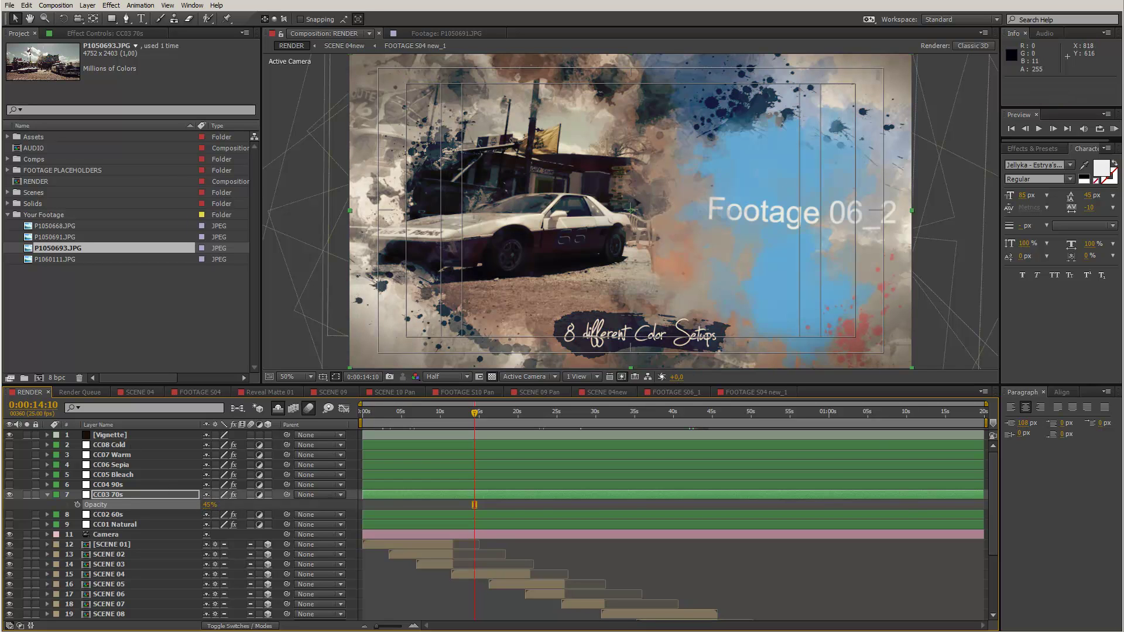
- Turn off the CC03 70s color correction, preview CC07 Warm and CC06 Sepia individually, and enable CC08 Cold in RENDER
click(42, 497)
click(45, 496)
click(9, 495)
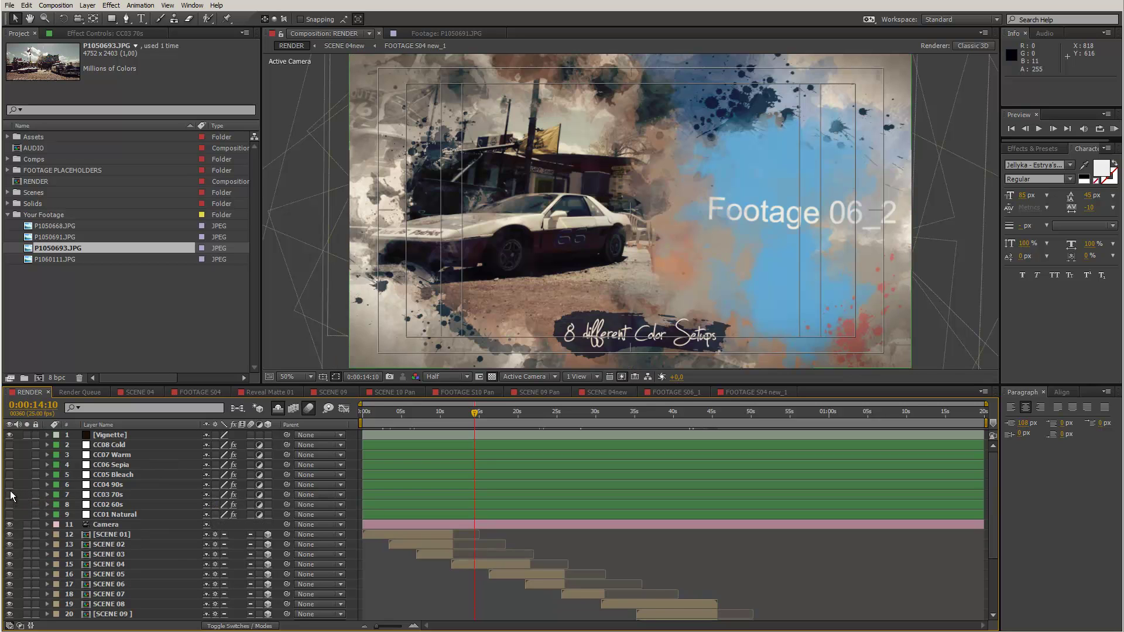
click(10, 456)
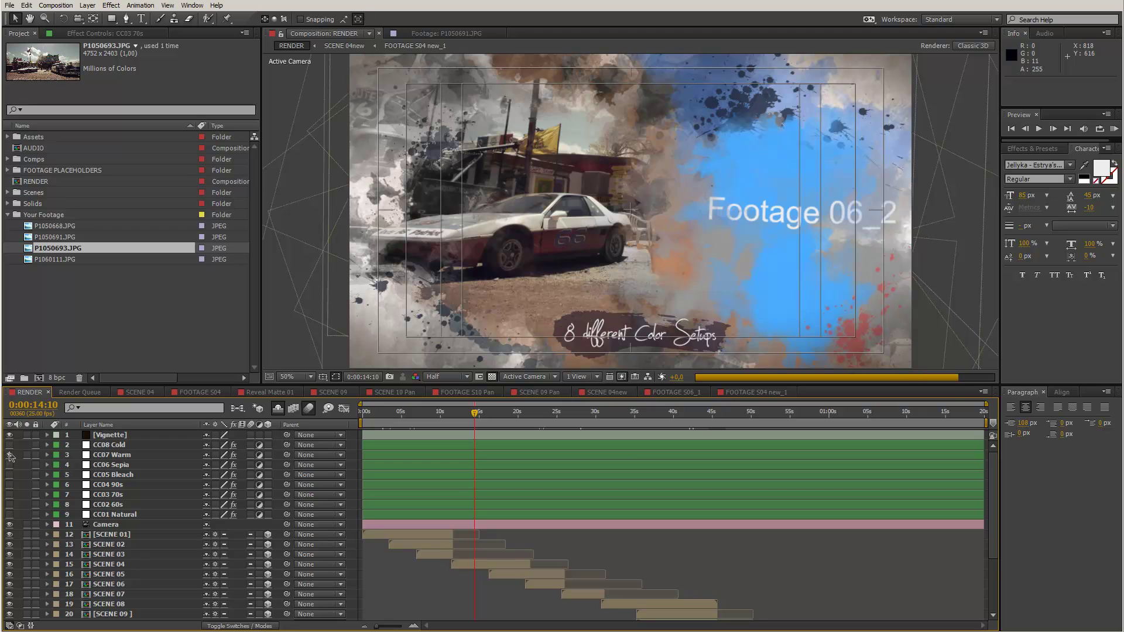
click(9, 455)
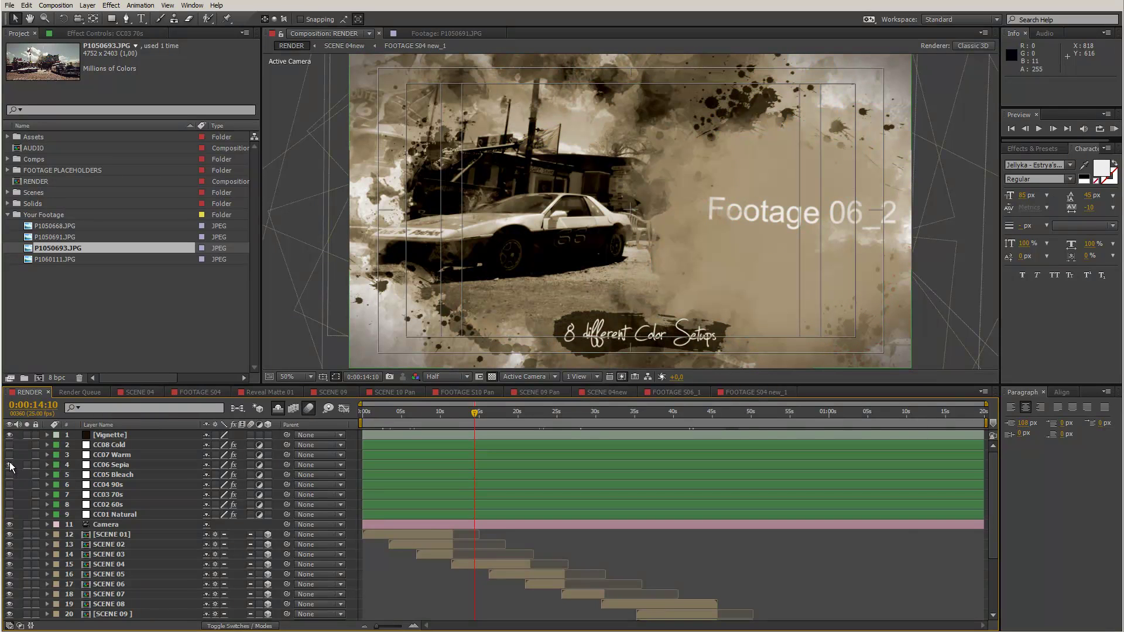
click(9, 465)
click(9, 455)
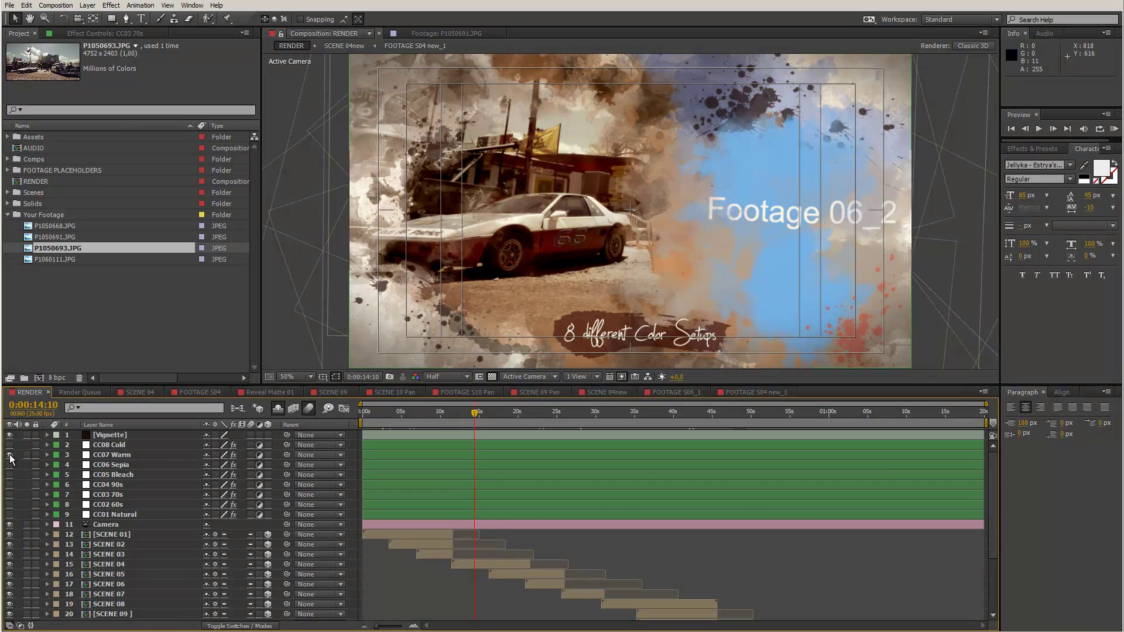
click(9, 455)
click(9, 445)
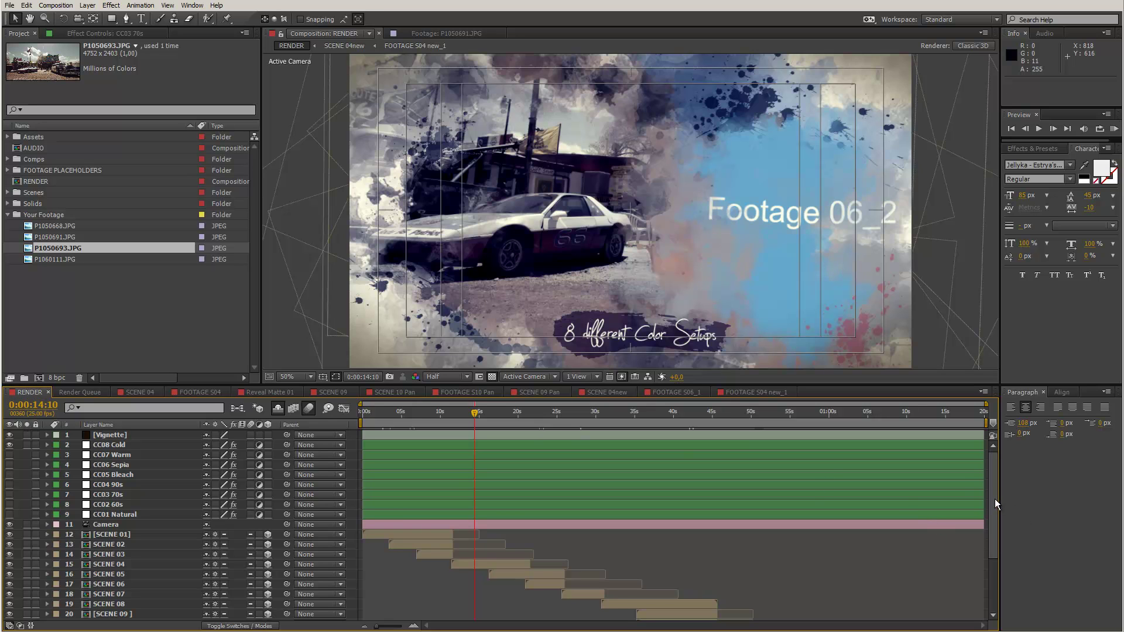
- Toggle the audio of the brush stroke, paint splatter and swoosh tracks in the AUDIO comp and return to RENDER
scroll(996, 499, down, 5)
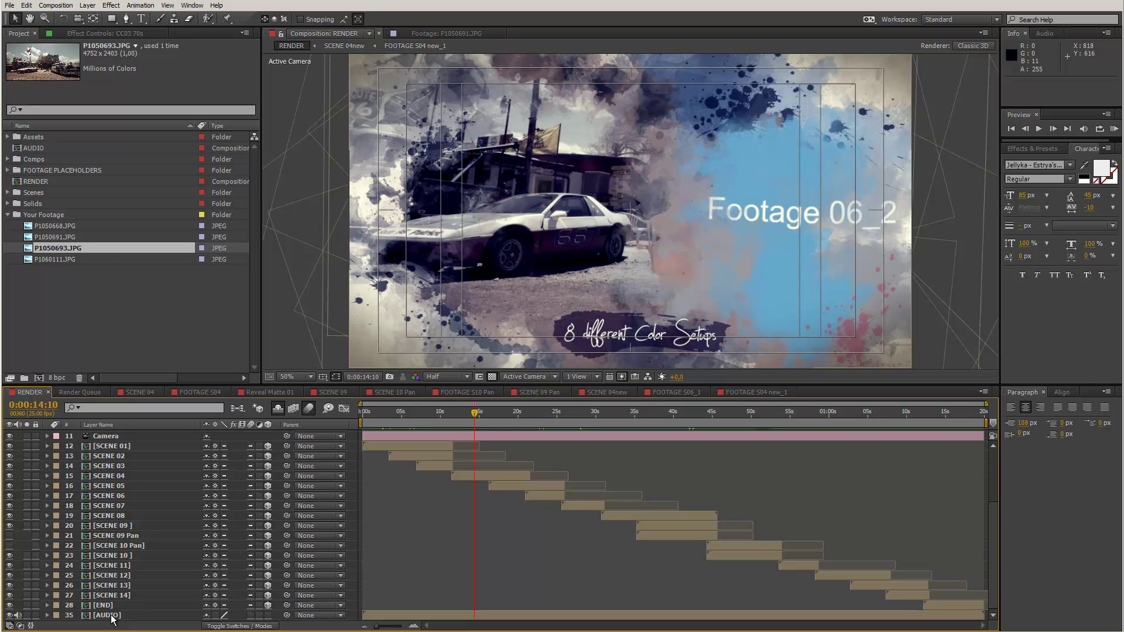
double_click(27, 149)
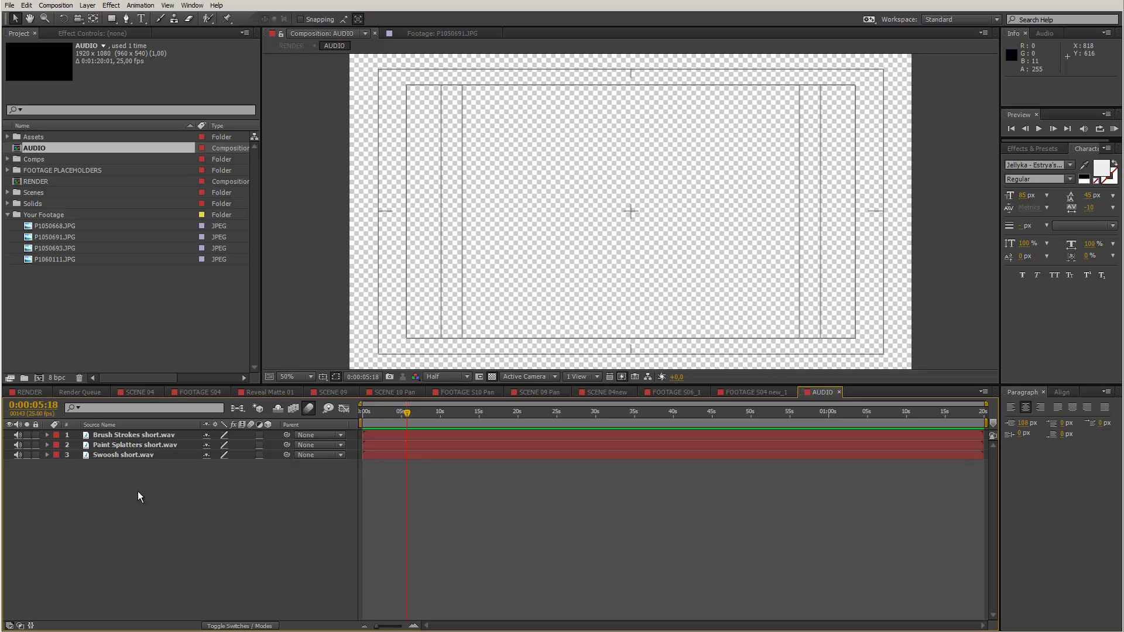
drag(17, 435, 20, 457)
click(18, 435)
click(18, 445)
click(30, 392)
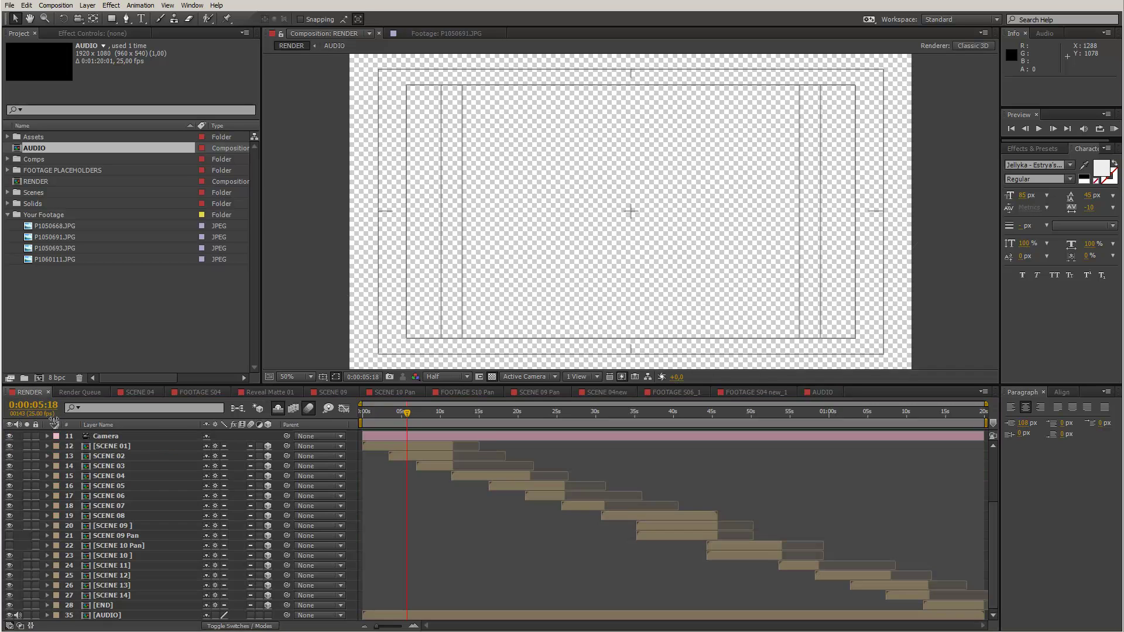